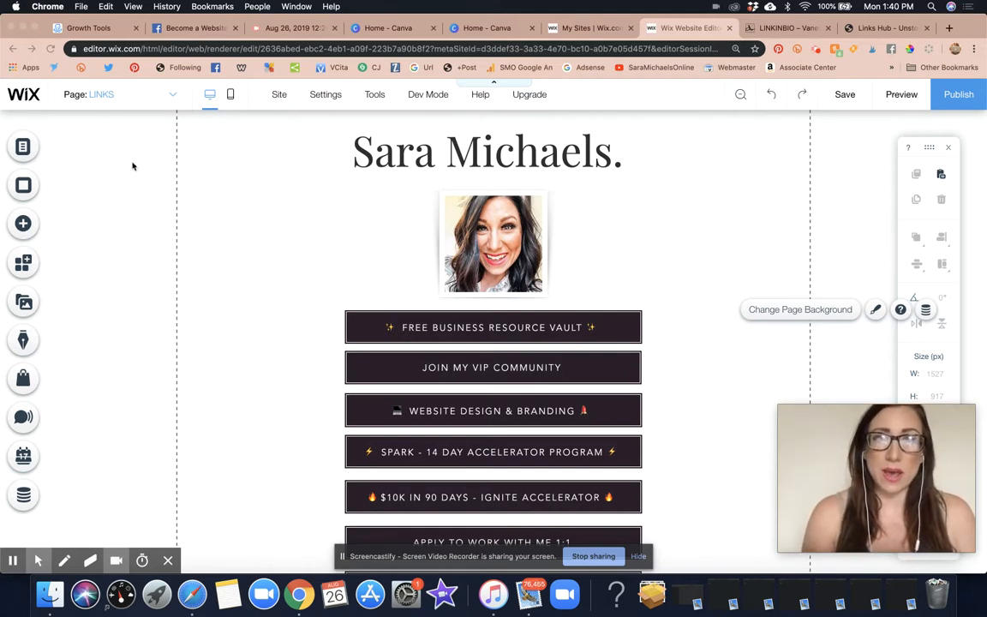
scroll(86, 157, "down", 3)
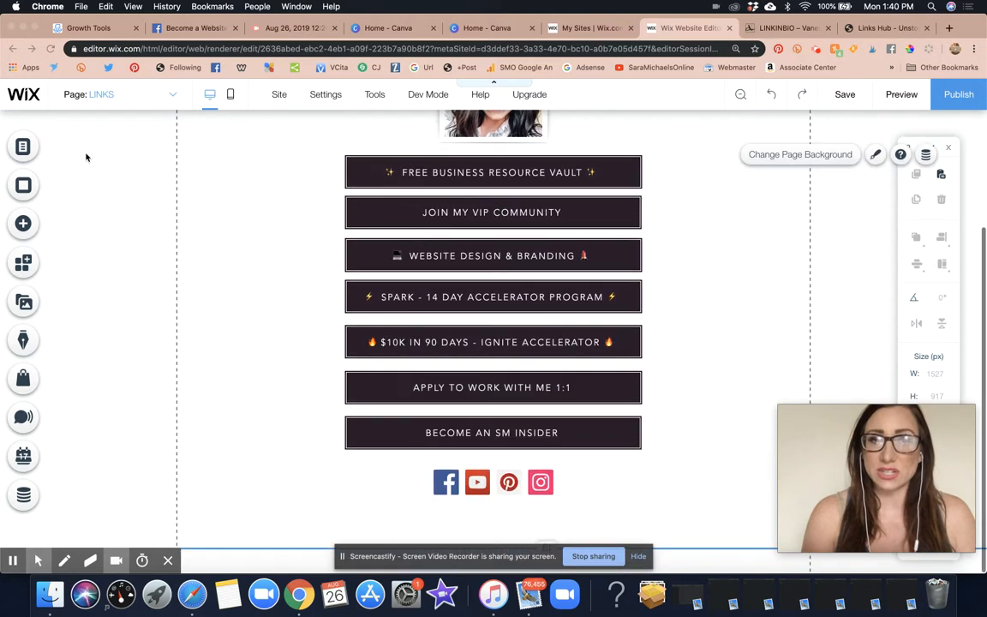
scroll(86, 157, "up", 3)
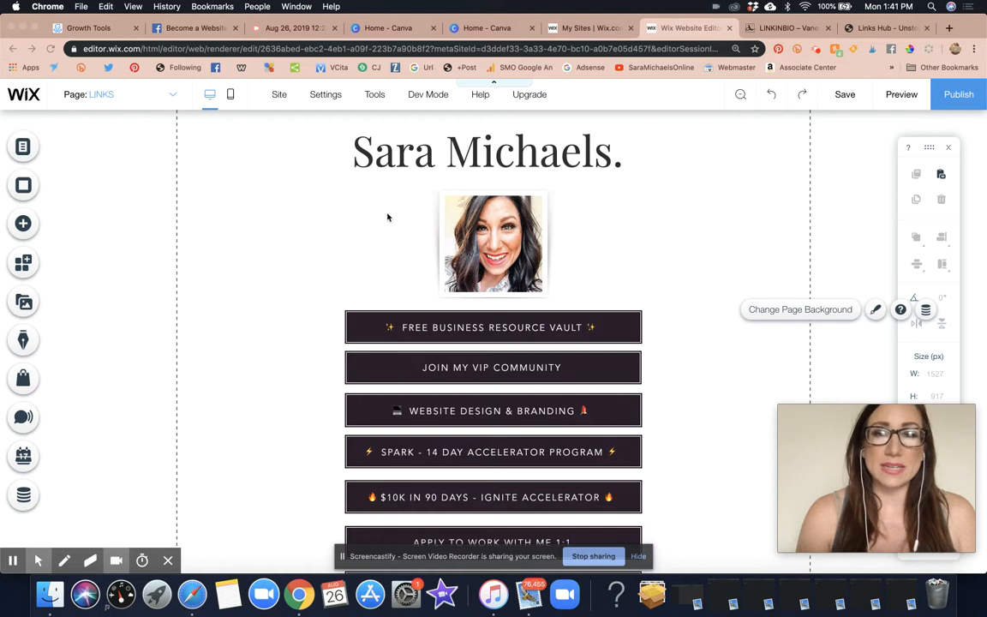
scroll(387, 216, "down", 3)
scroll(387, 216, "up", 3)
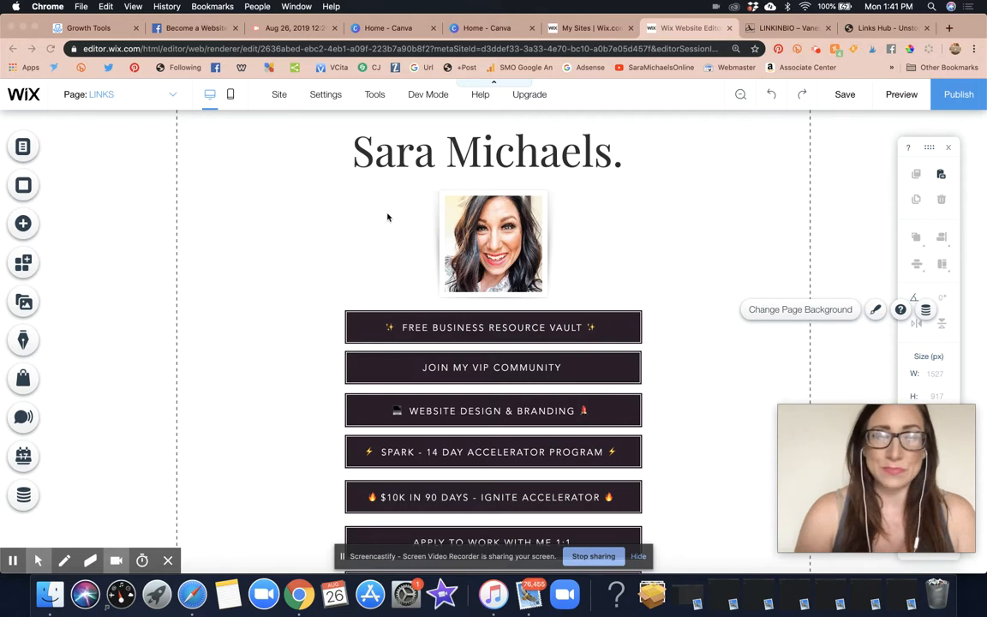
Open the site menu and nest the LINKS page as the first subpage under HOME
left_click(24, 149)
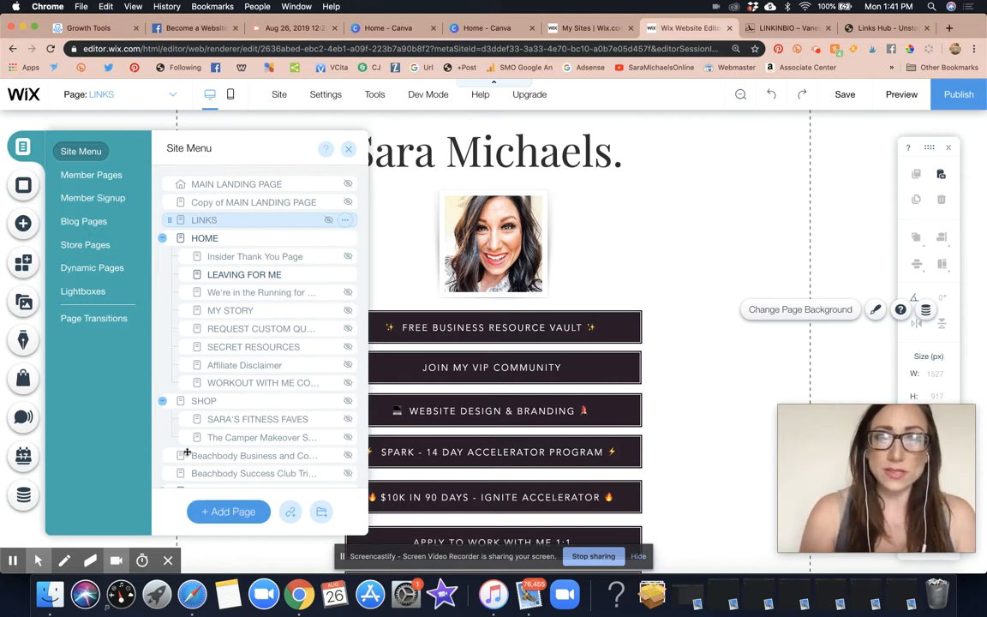
left_click(169, 219)
left_click_drag(170, 219, 190, 232)
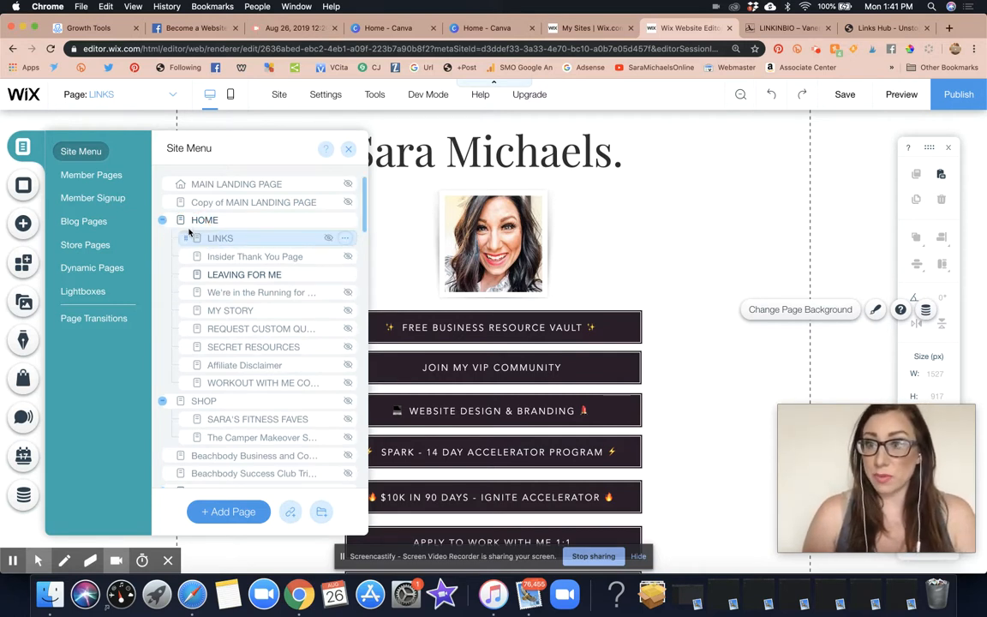
left_click(163, 221)
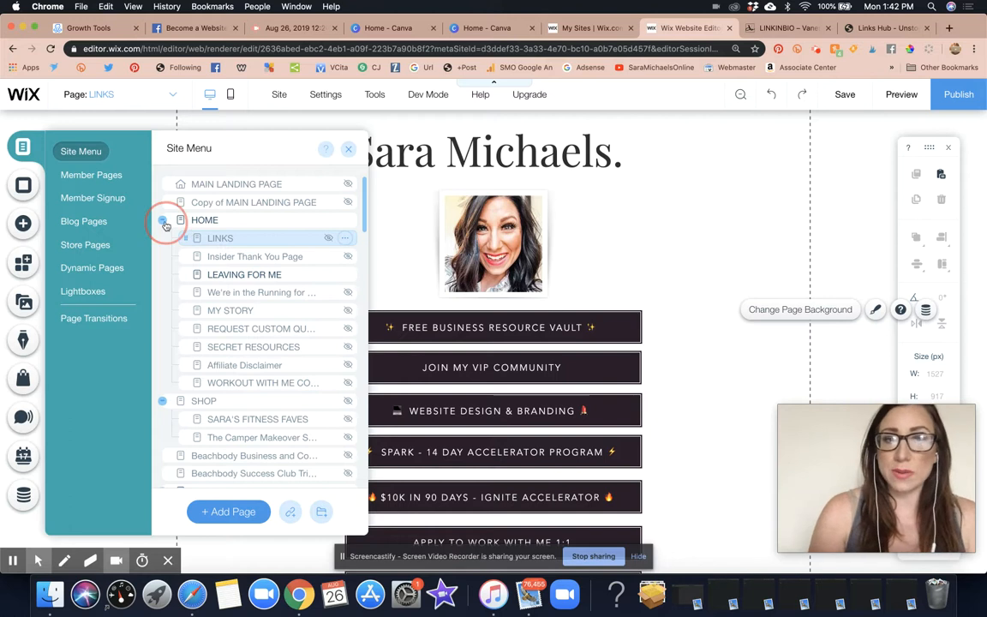
left_click(163, 221)
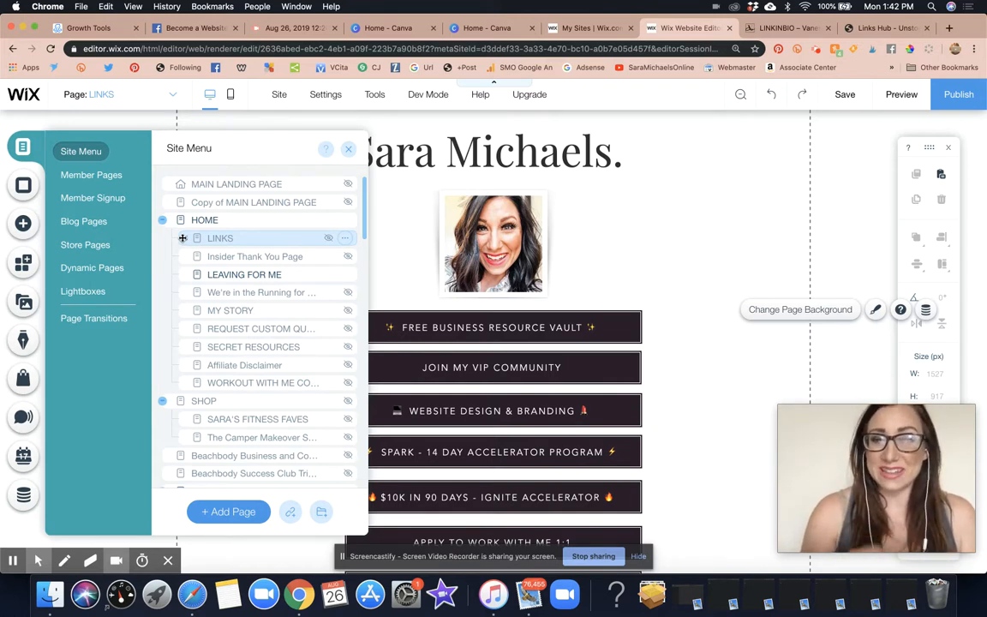
mouse_move(183, 238)
left_mouse_down()
mouse_move(184, 253)
mouse_move(182, 231)
left_mouse_up()
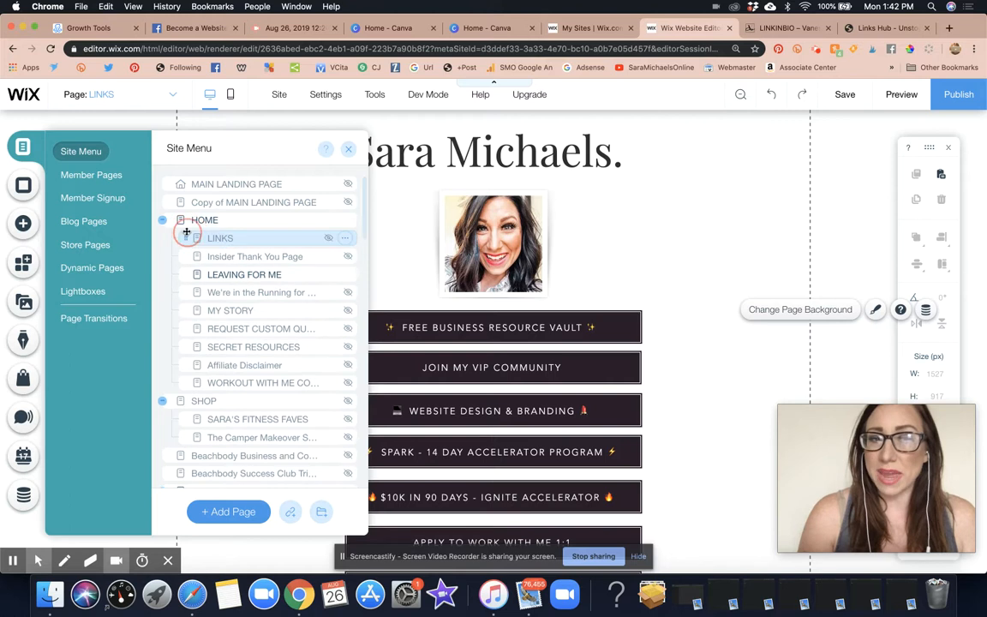
Show the LINKS page in the site menu and hide it again
left_click(343, 239)
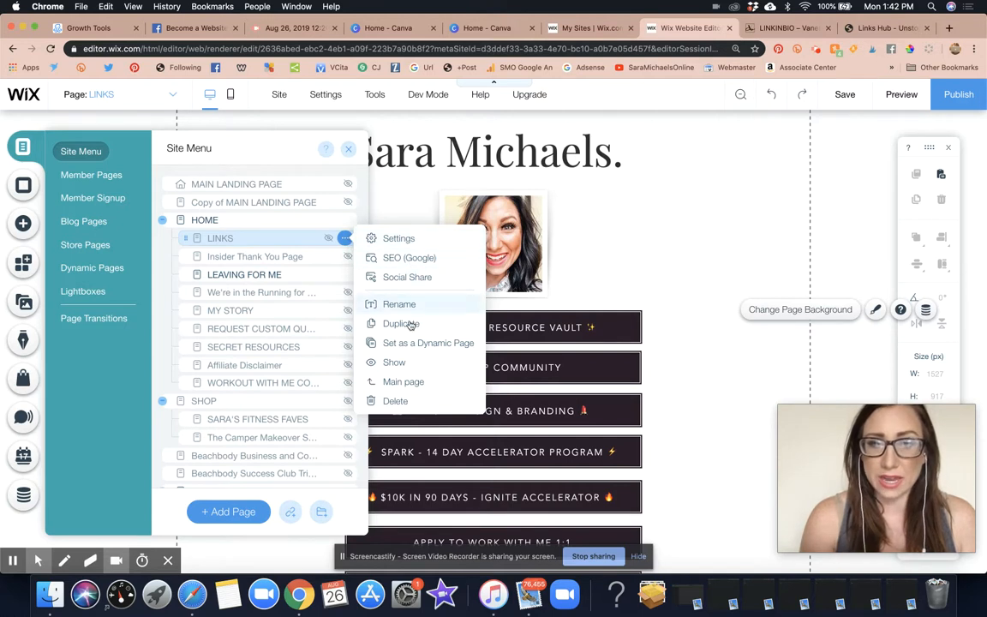
left_click(402, 368)
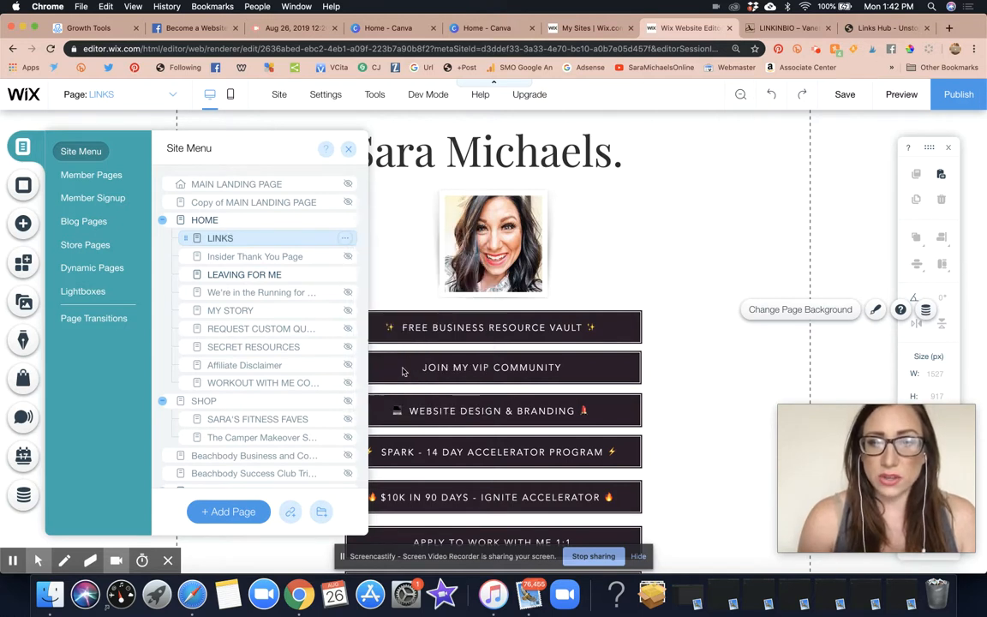
left_click(344, 239)
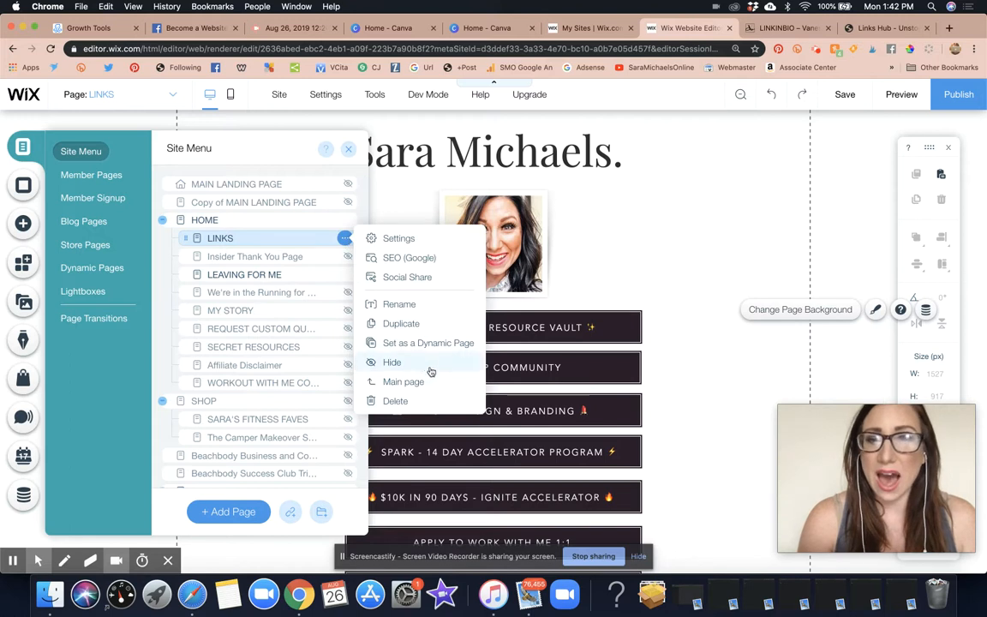
left_click(428, 366)
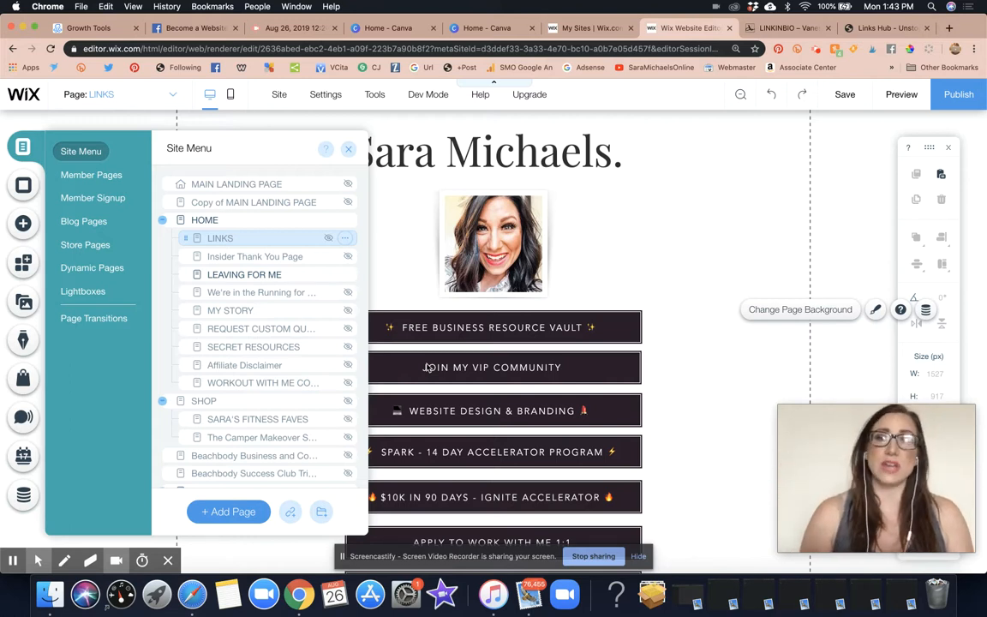
Set the LINKS page's layout to No Header & Footer in its page settings and close the settings
left_click(344, 238)
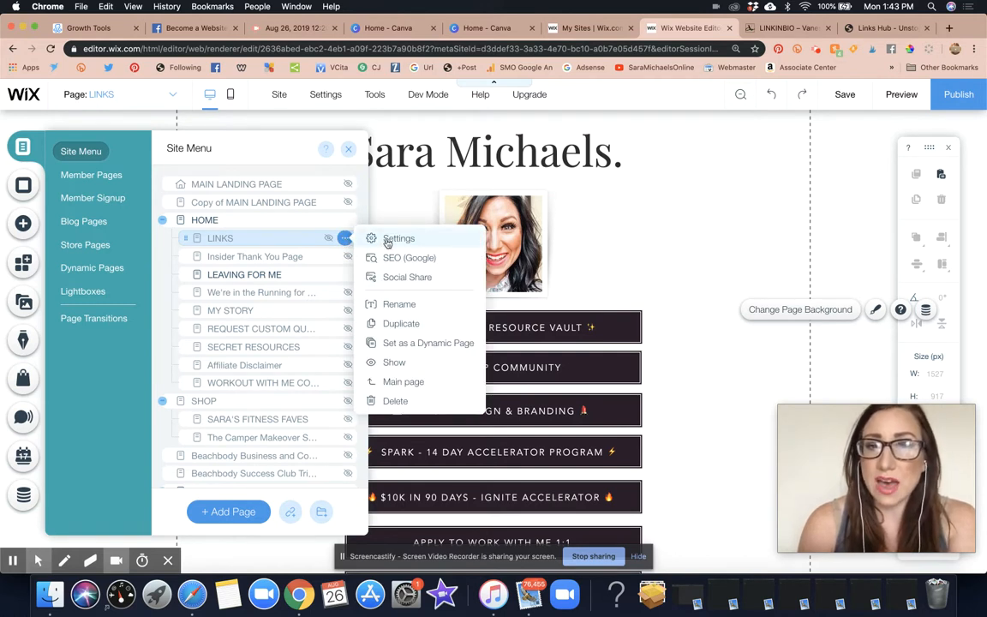
left_click(343, 242)
left_click(344, 242)
left_click(374, 238)
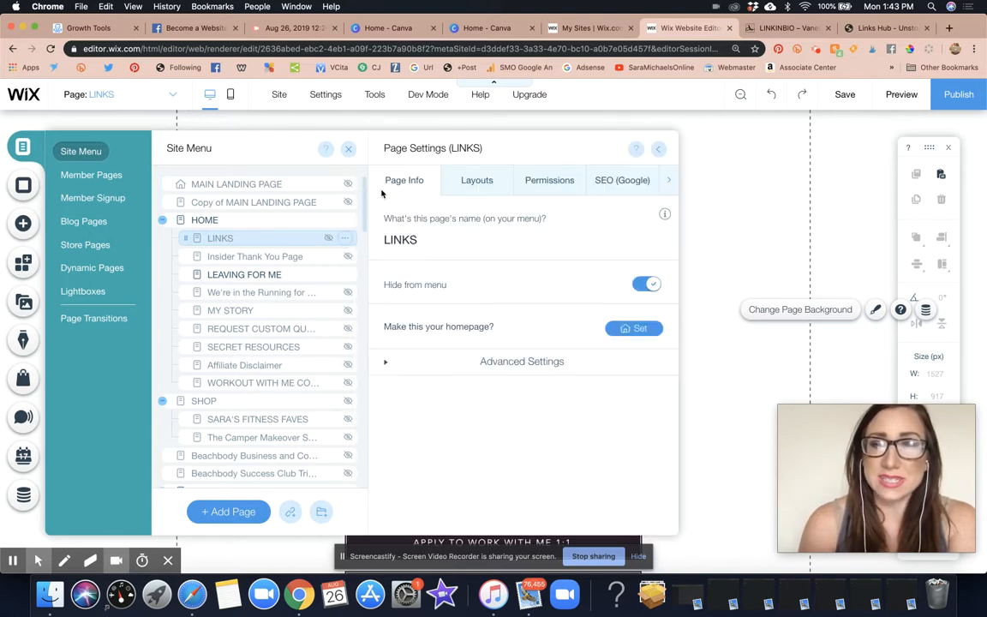
left_click(469, 185)
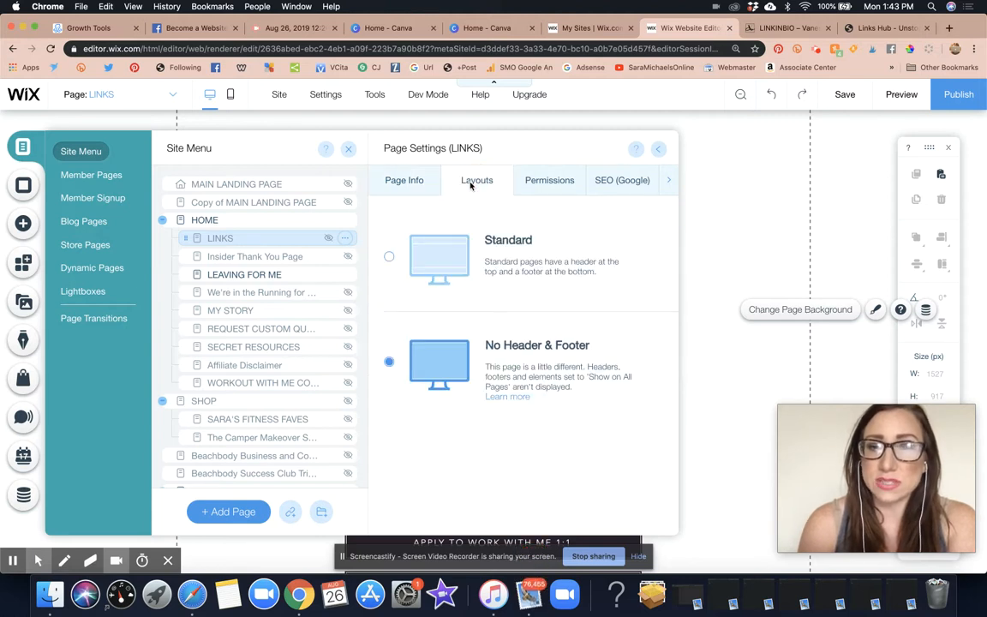
left_click(389, 365)
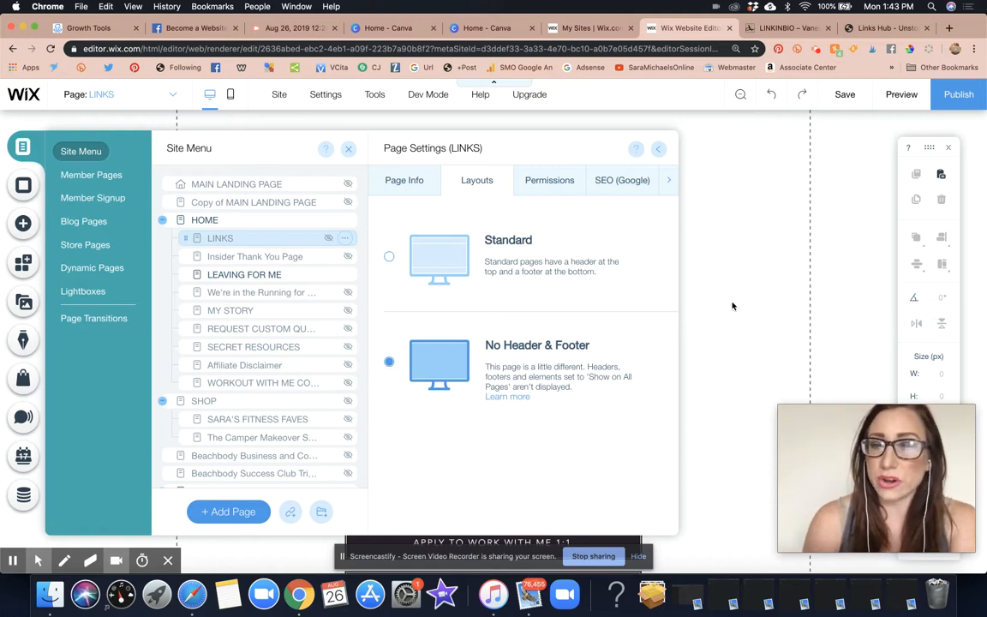
left_click(757, 312)
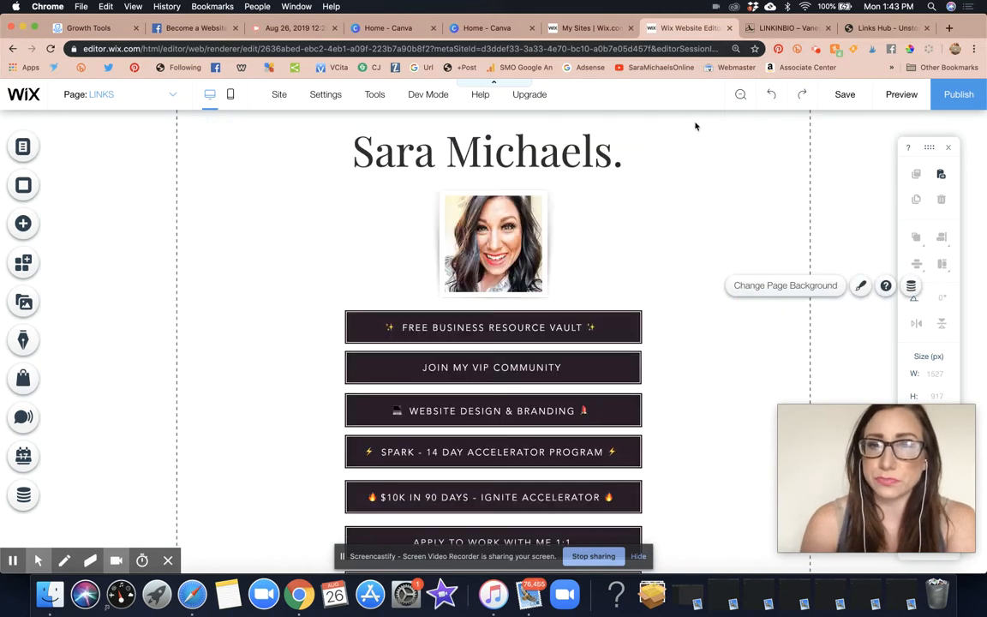
Look over the LINKS page from its heading and photo through the link buttons to the social media icons
scroll(724, 288, "down", 1)
scroll(724, 289, "down", 2)
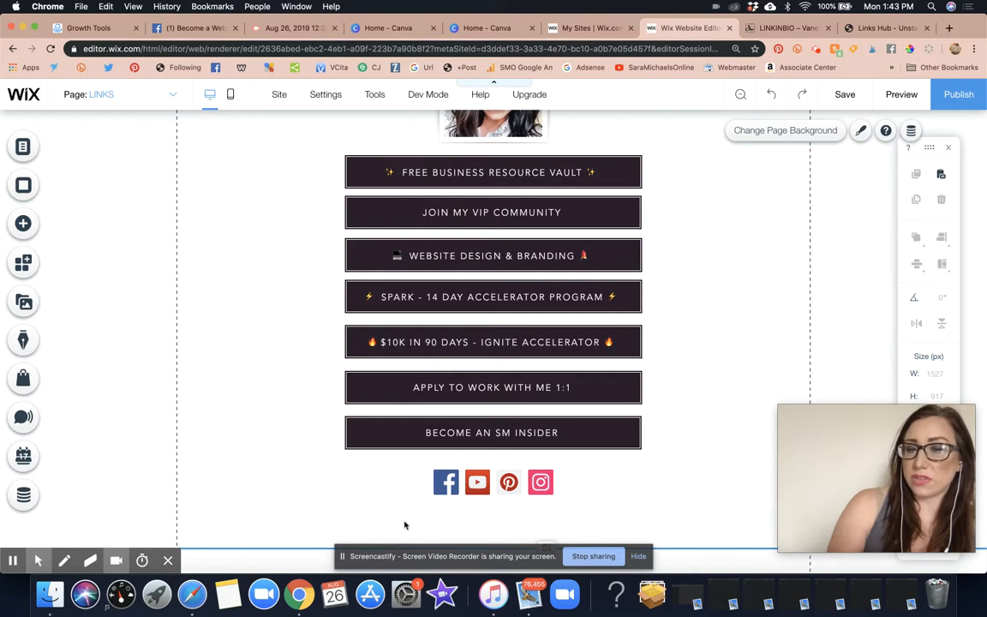
scroll(729, 291, "up", 3)
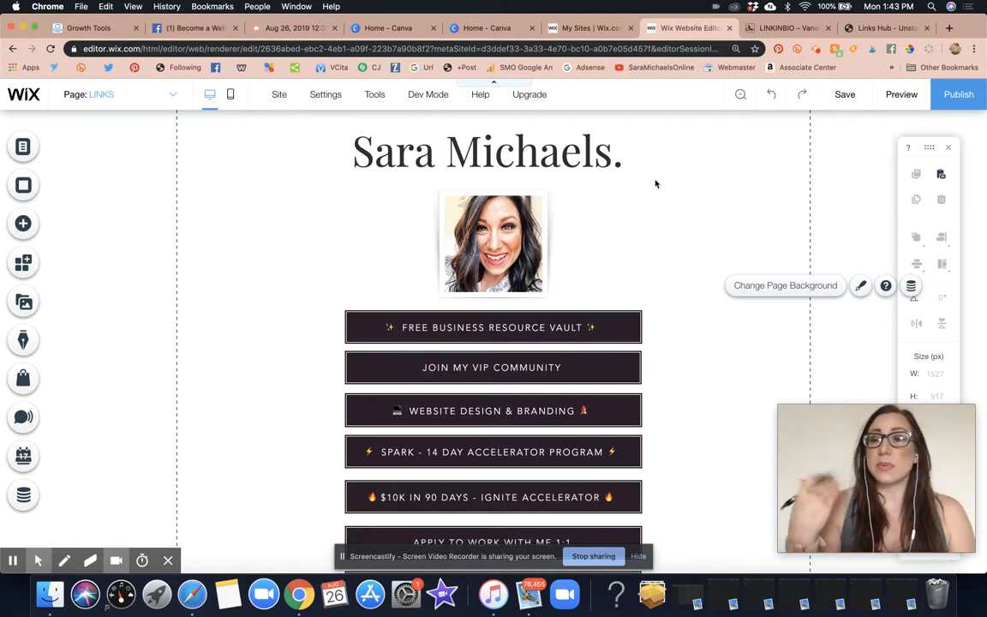
scroll(655, 184, "down", 3)
scroll(655, 183, "up", 3)
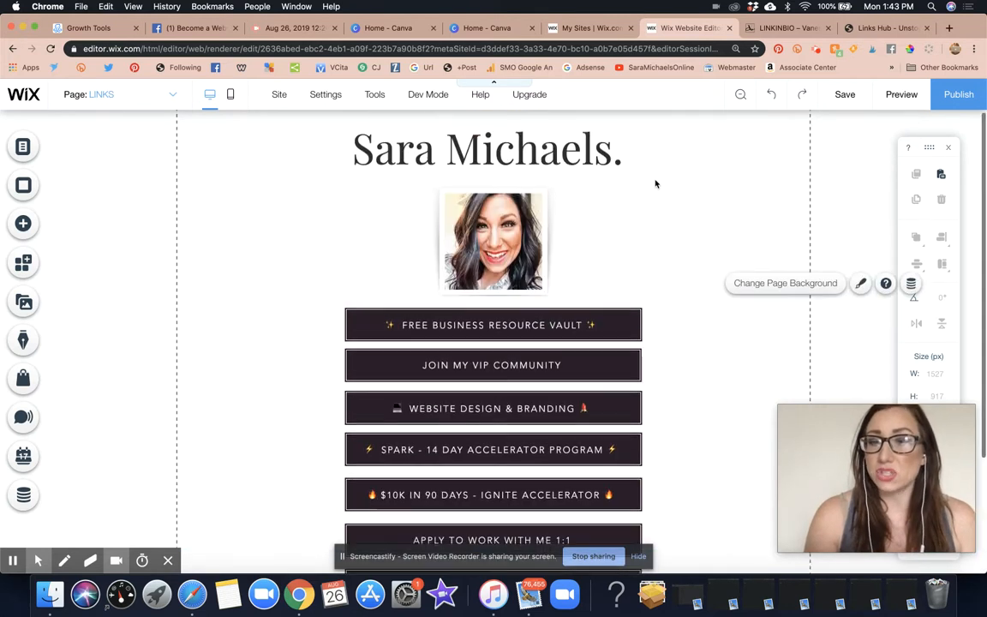
scroll(656, 183, "down", 2)
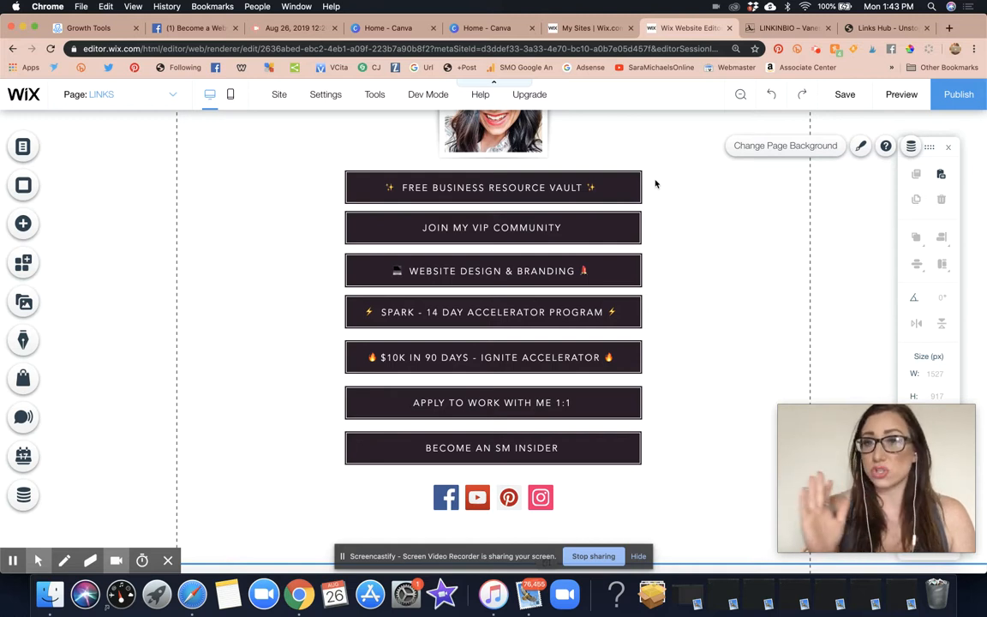
scroll(655, 184, "up", 3)
scroll(656, 183, "down", 3)
scroll(655, 183, "up", 3)
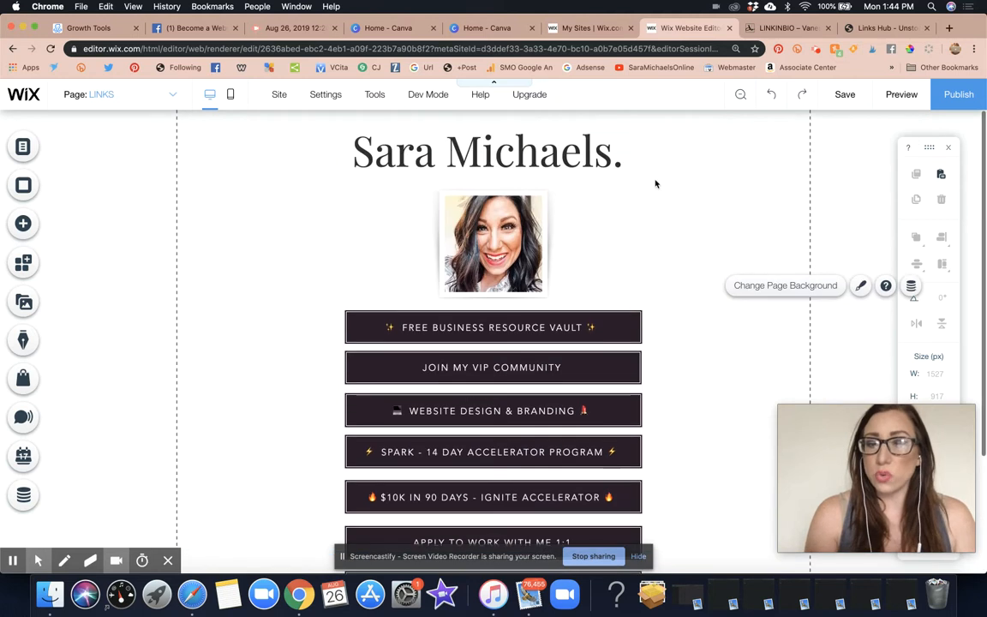
scroll(655, 183, "down", 2)
scroll(655, 184, "down", 1)
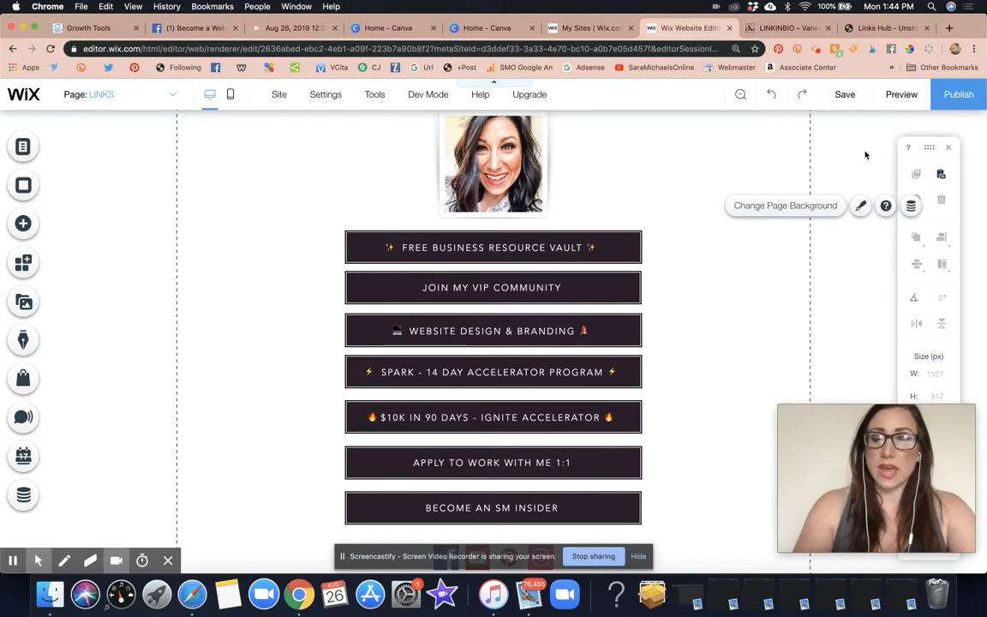
Open the linktr.ee website in a new browser tab
left_click(949, 28)
type("linktr.e")
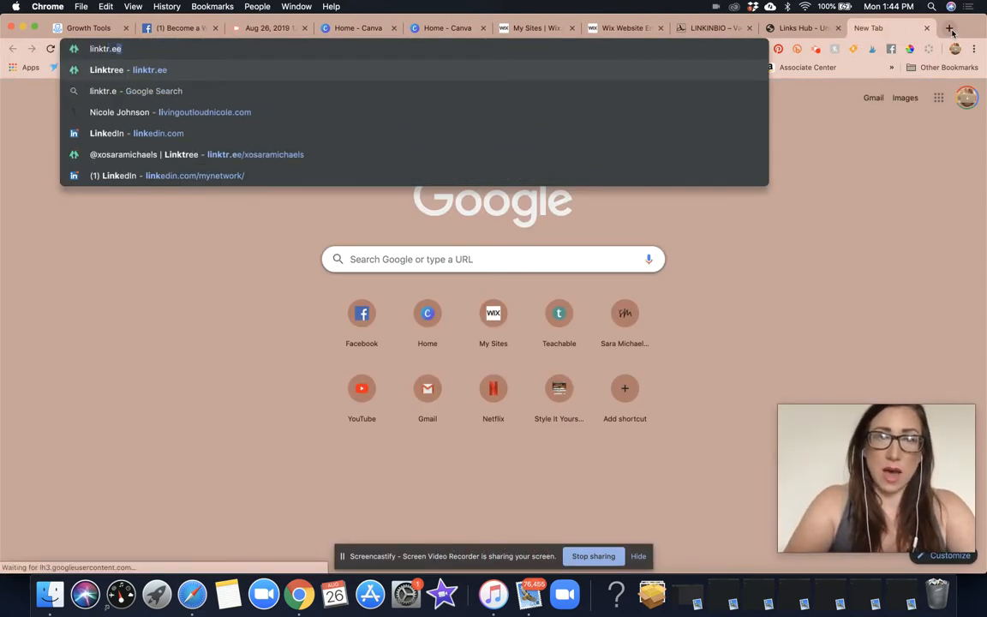
key("Return")
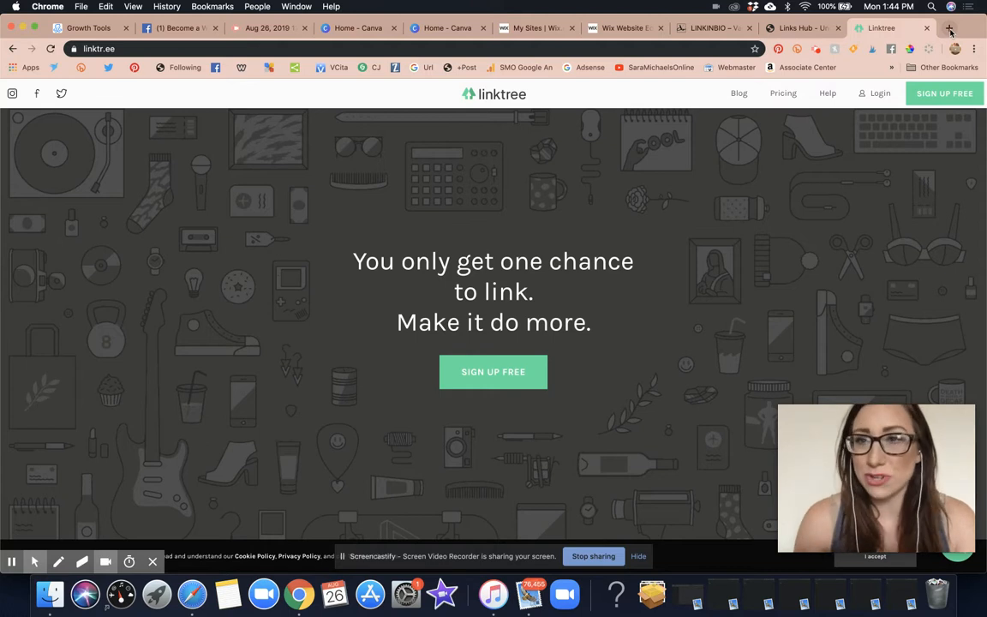
Glance at the Links Hub example page, return to Linktree, and log in with Instagram
left_click(797, 27)
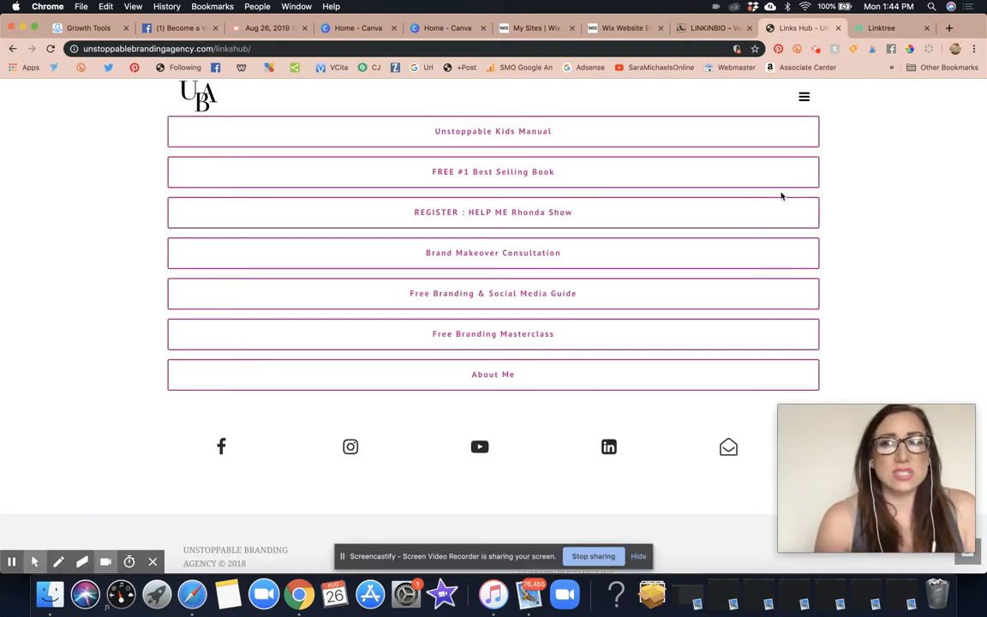
scroll(782, 196, "up", 3)
left_click(879, 28)
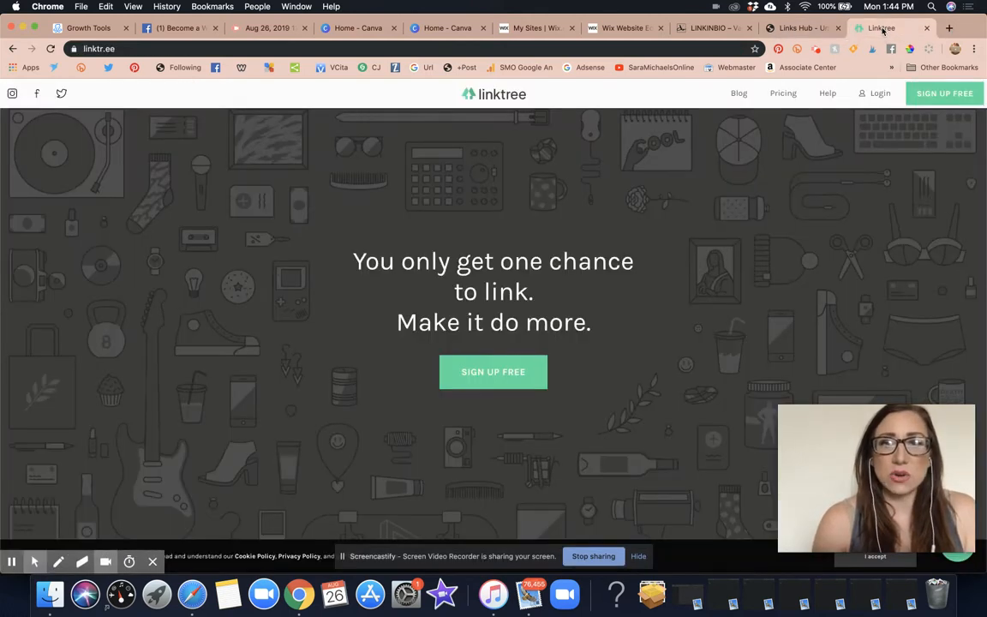
left_click(884, 101)
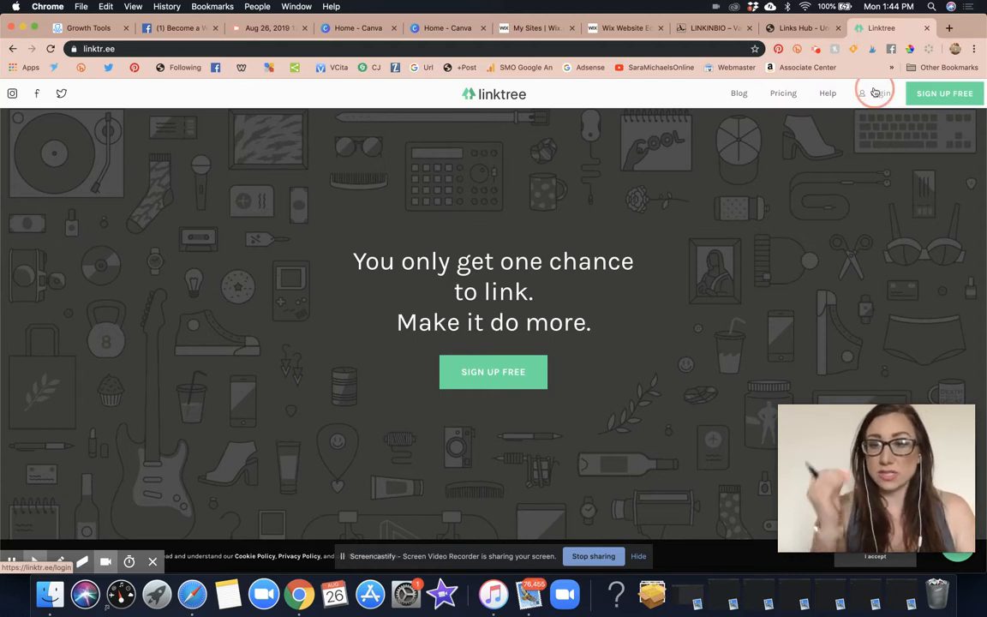
left_click(887, 92)
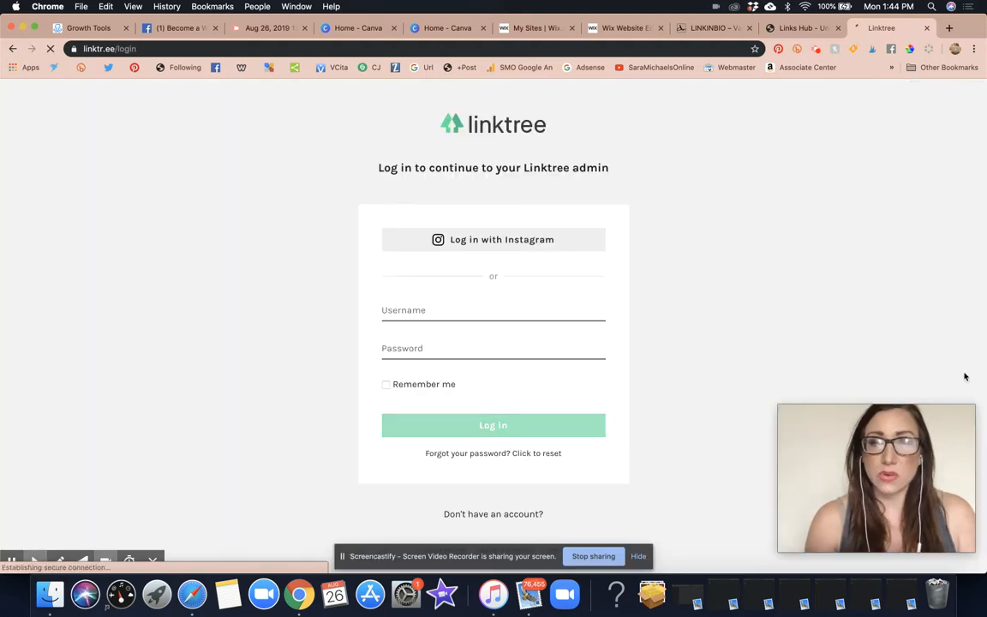
left_click(536, 249)
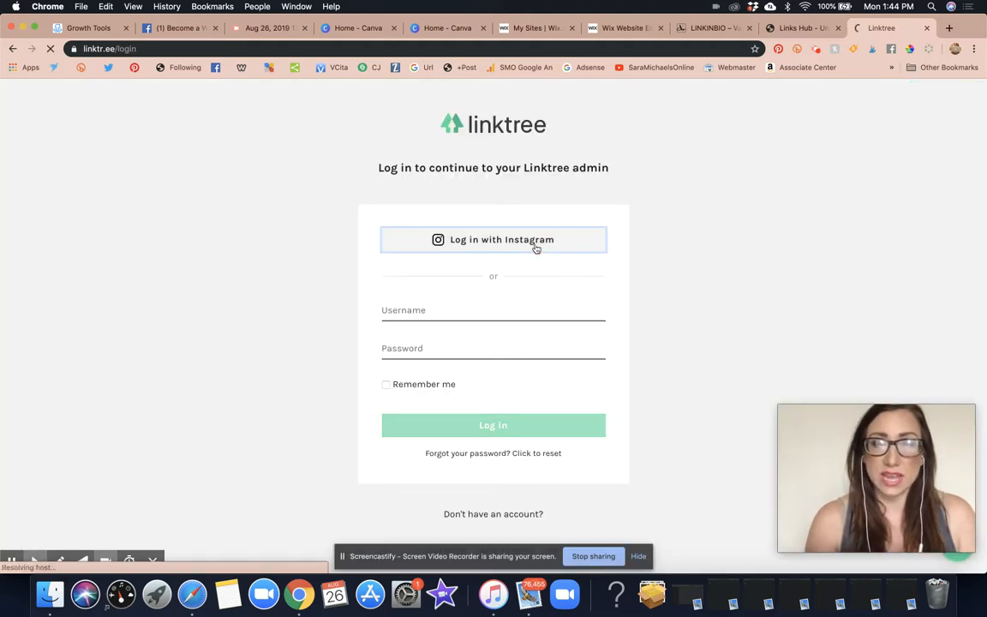
Examine how the LINKINBIO and Links Hub example pages arrange their link buttons
left_click(698, 32)
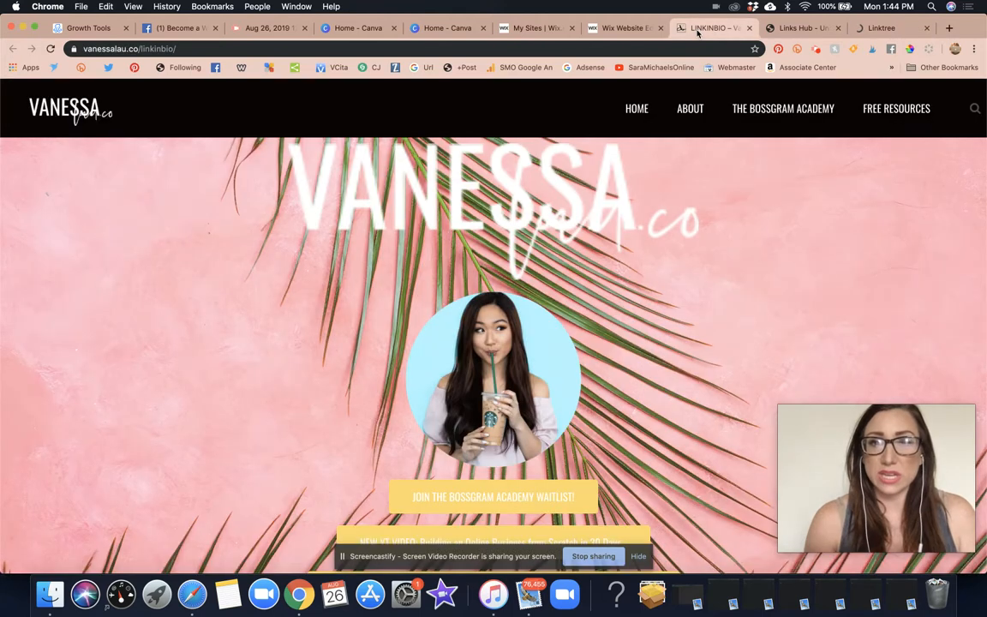
scroll(782, 342, "down", 3)
scroll(784, 345, "up", 3)
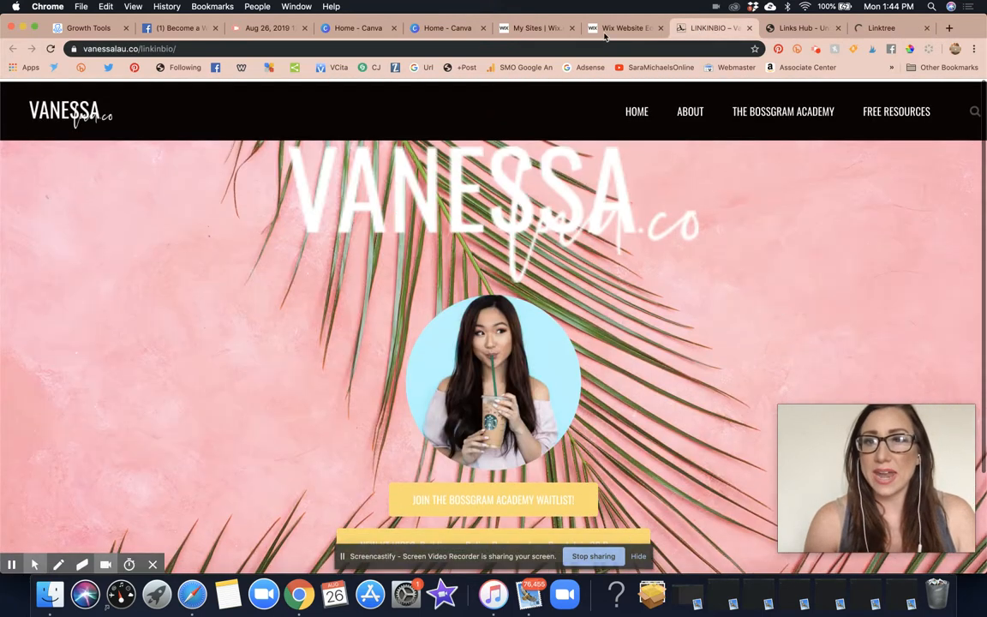
left_click(798, 33)
scroll(830, 342, "down", 5)
scroll(830, 341, "up", 5)
scroll(830, 341, "down", 3)
scroll(830, 341, "down", 1)
scroll(831, 342, "up", 3)
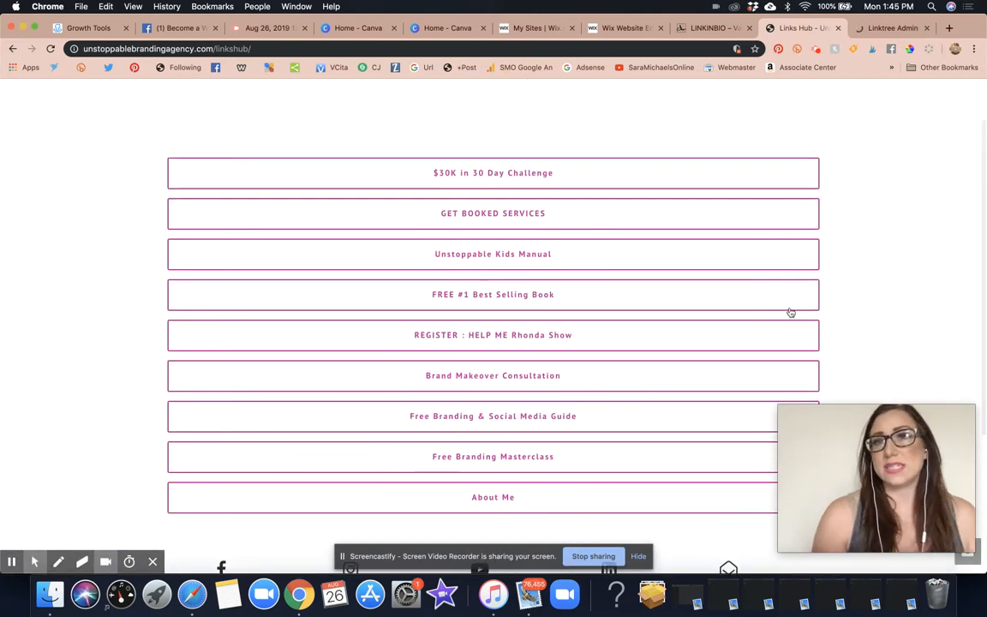
Return to the Wix editor and review the link buttons on the LINKS page
left_click(623, 29)
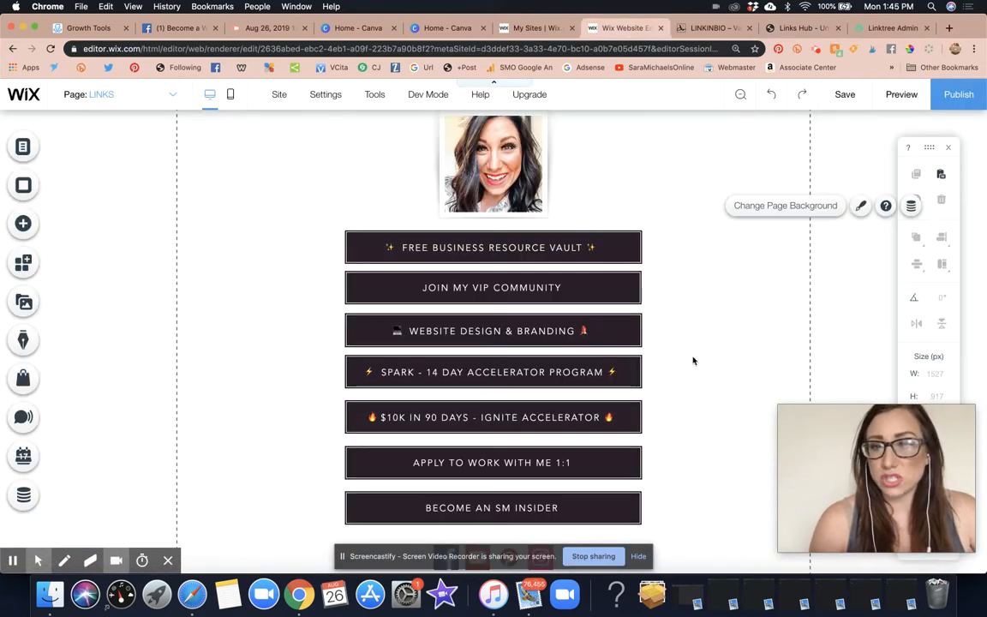
scroll(694, 359, "down", 2)
scroll(694, 359, "up", 3)
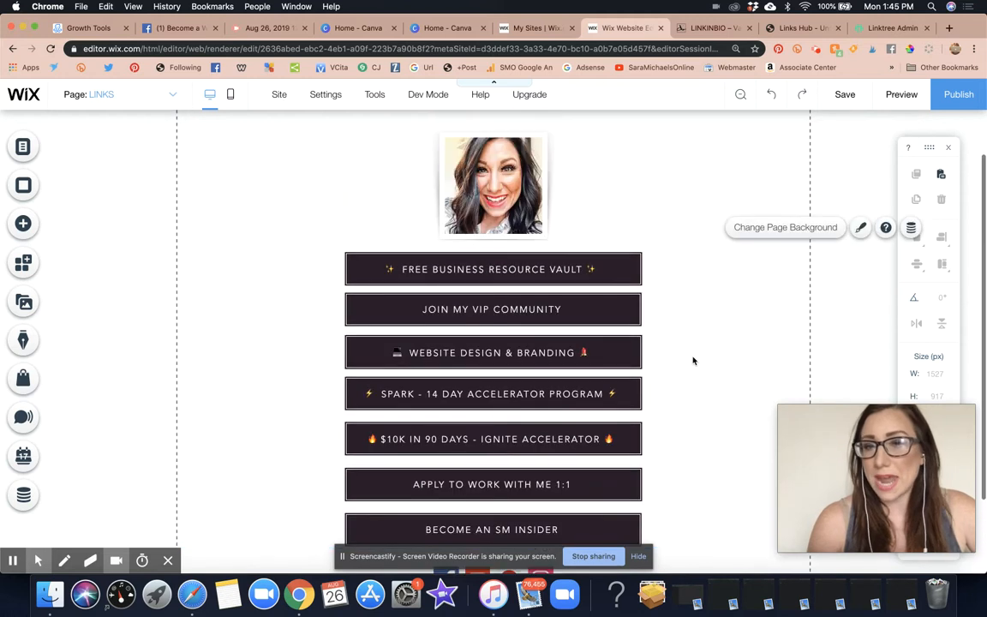
Compare the link button layouts on the LINKINBIO page and the Links Hub page
left_click(723, 28)
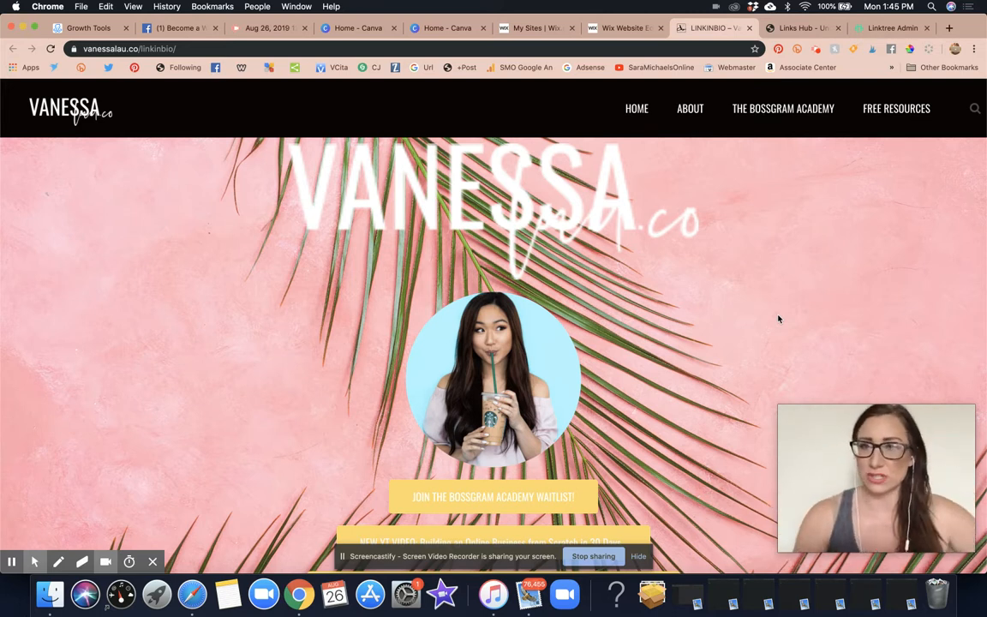
scroll(778, 319, "down", 3)
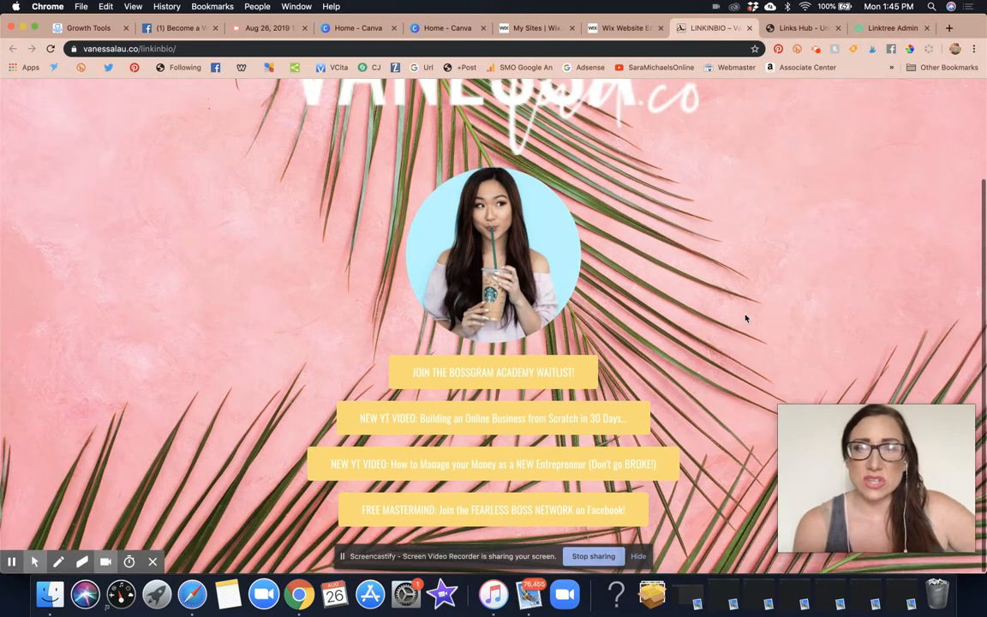
scroll(525, 148, "up", 3)
scroll(454, 154, "down", 3)
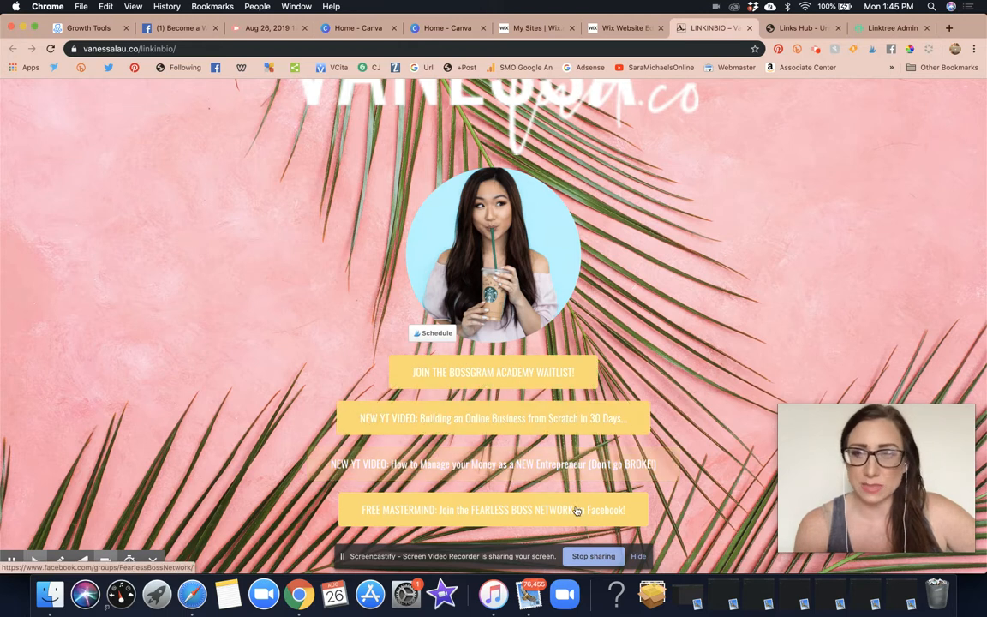
scroll(729, 449, "up", 3)
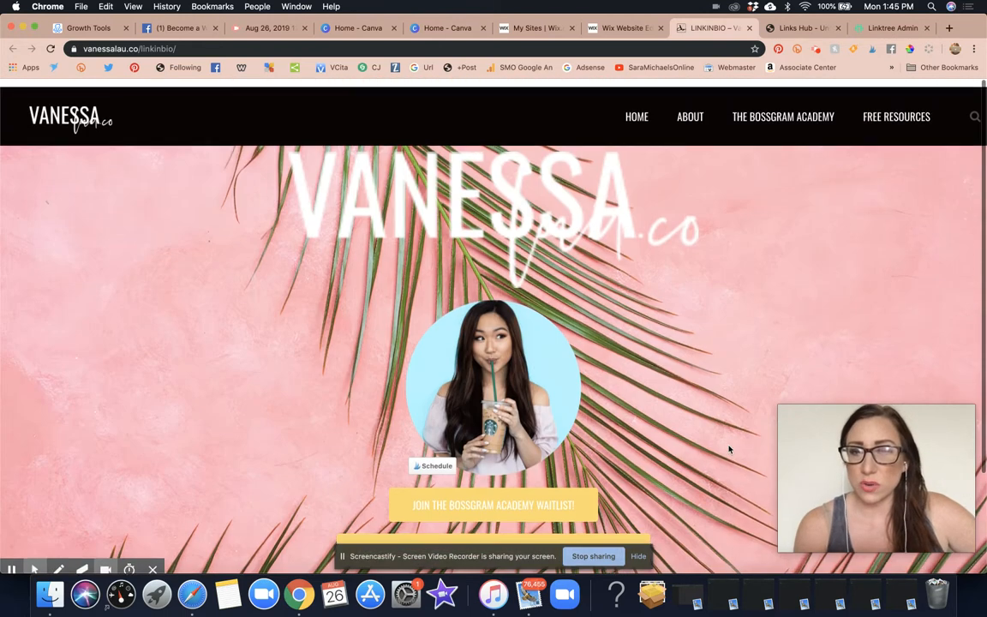
scroll(729, 449, "down", 3)
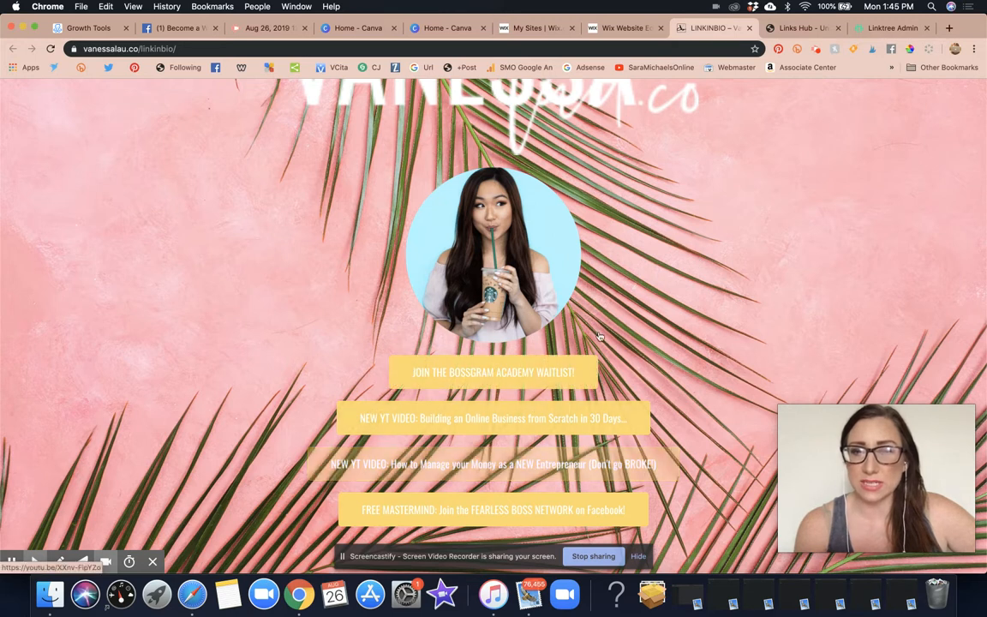
left_click(752, 28)
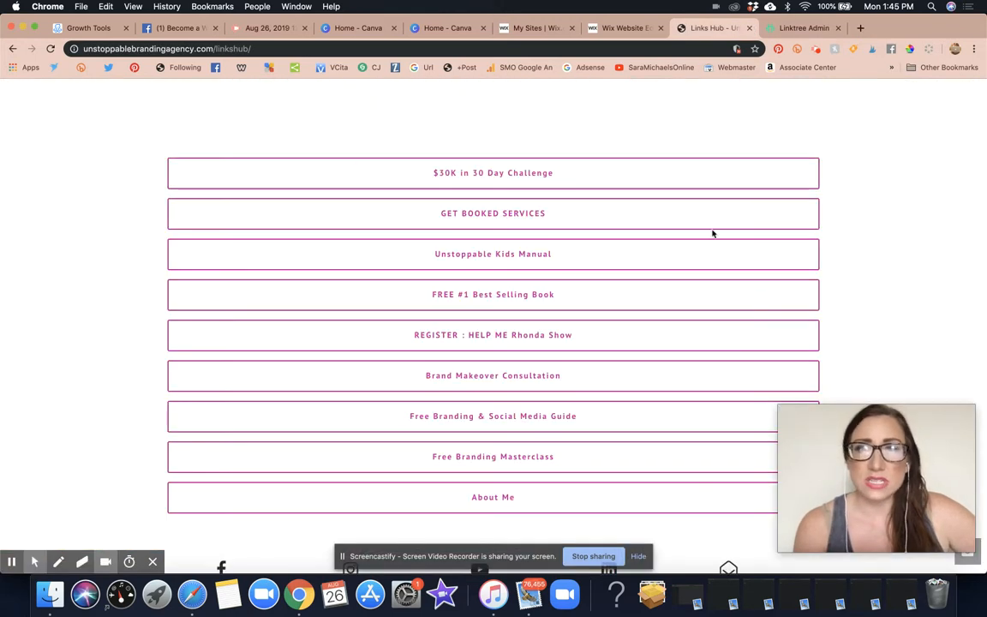
scroll(712, 233, "down", 4)
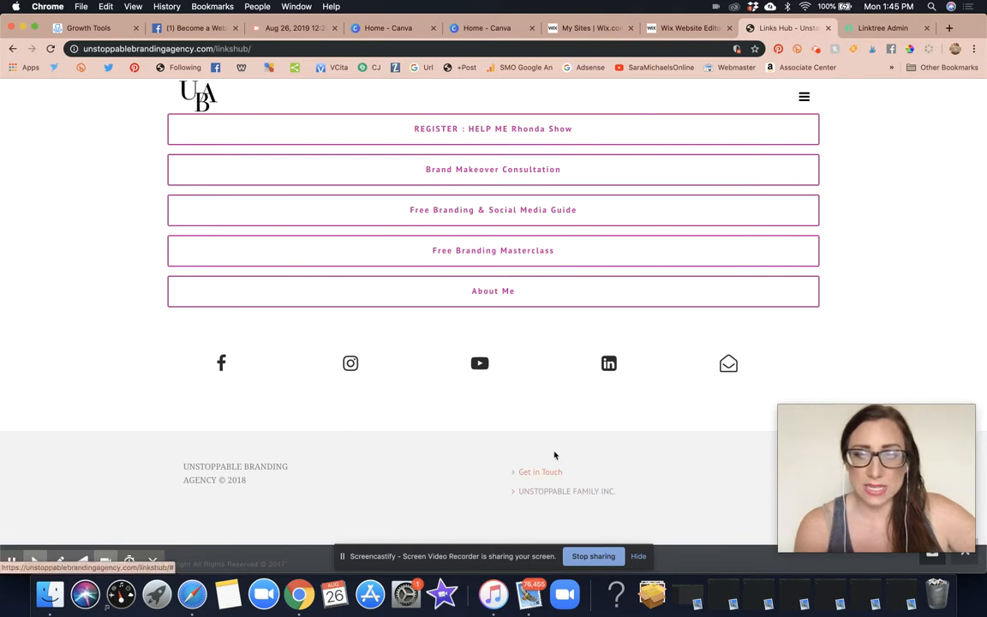
scroll(636, 370, "up", 4)
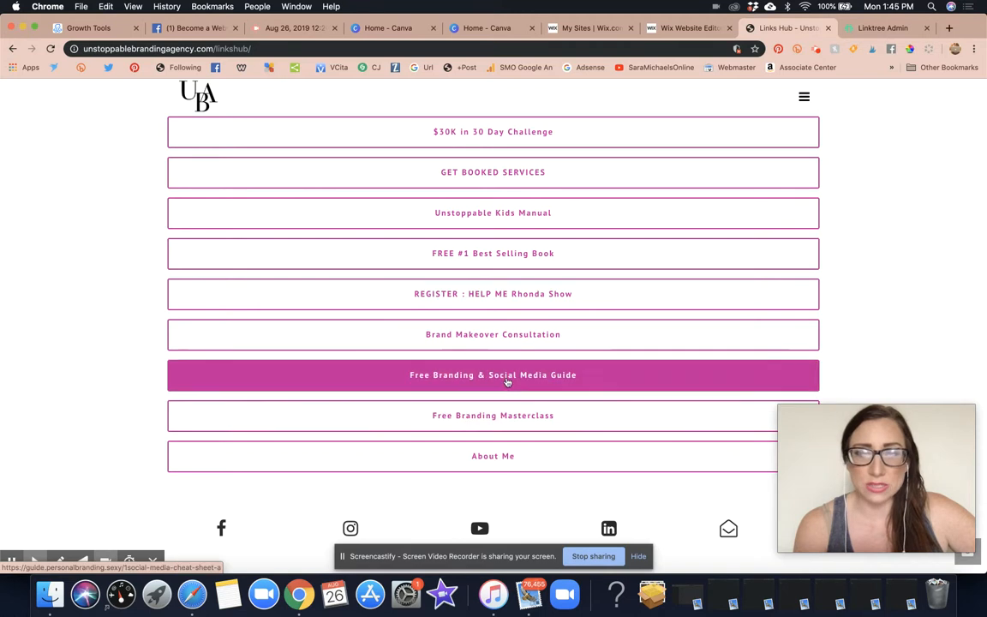
scroll(482, 302, "up", 2)
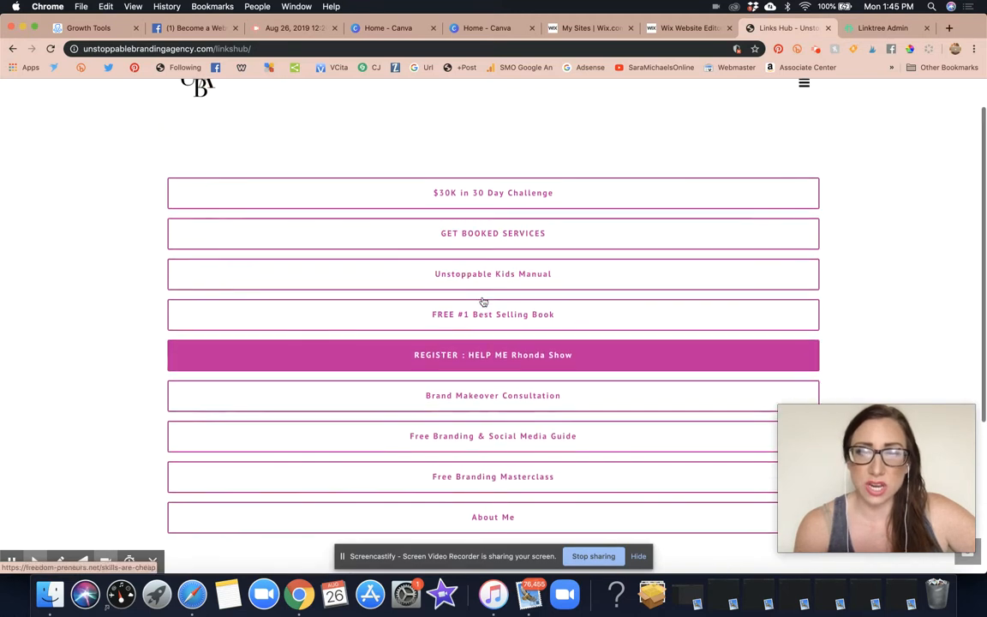
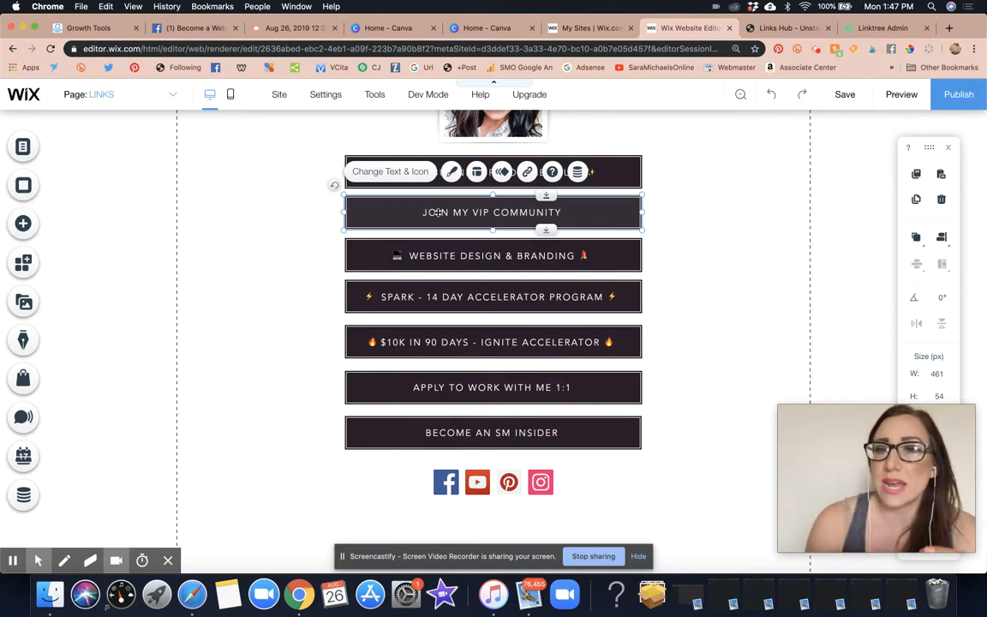
Shift the APPLY TO WORK WITH ME 1:1 button and the elements beneath it down, and place a copy of it in the gap
scroll(725, 200, "up", 1)
left_click(668, 155)
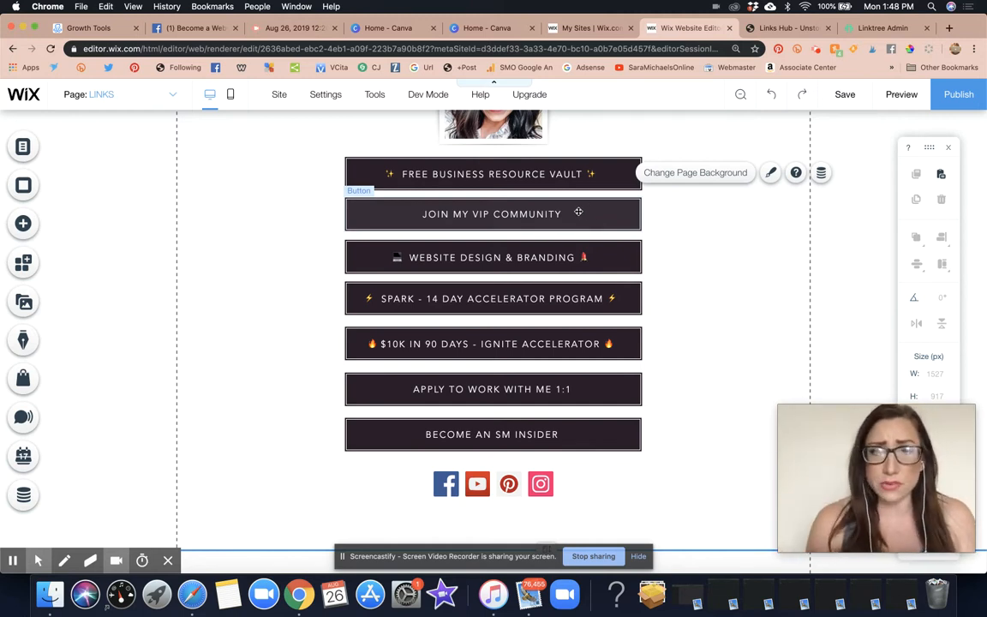
scroll(667, 280, "down", 1)
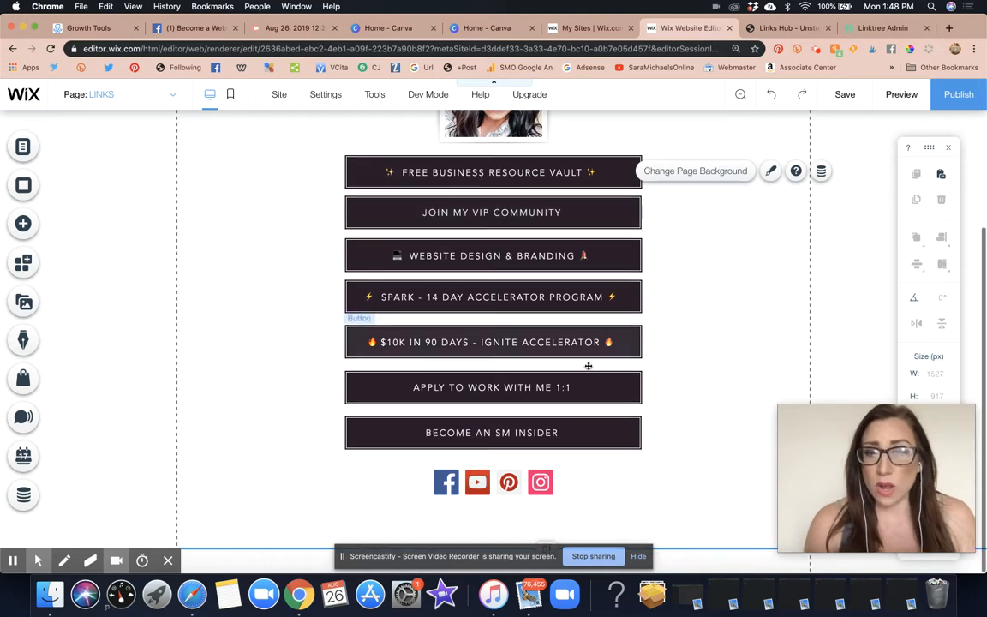
left_click(569, 384)
left_click_drag(552, 381, 550, 414)
left_click(938, 175)
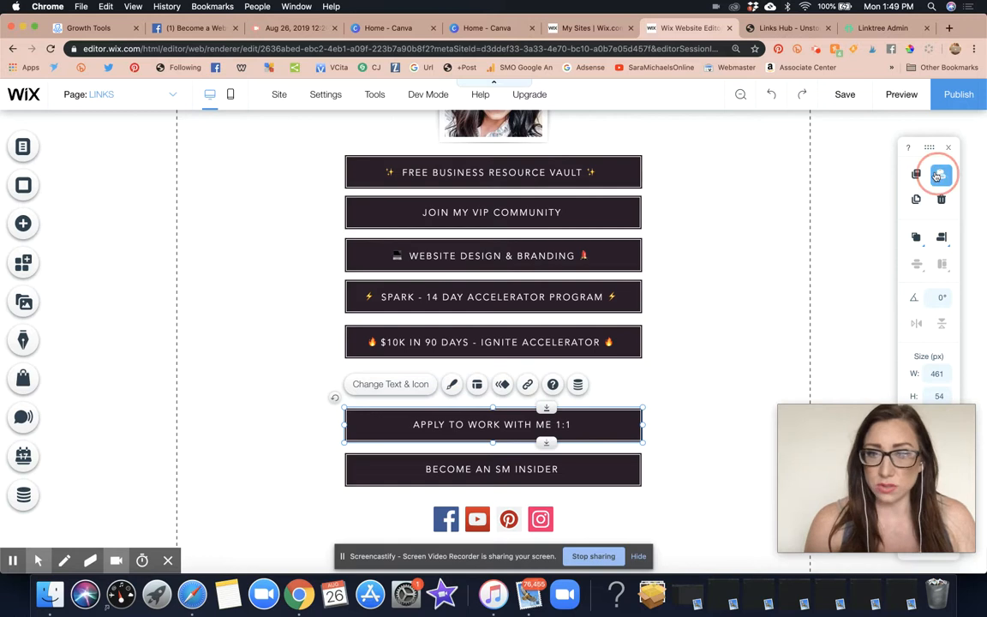
left_click_drag(514, 424, 511, 377)
Set the copied button's text to "FREE INFO GROUP - BECOME A WEBSITE DESIGNER"
left_click(390, 340)
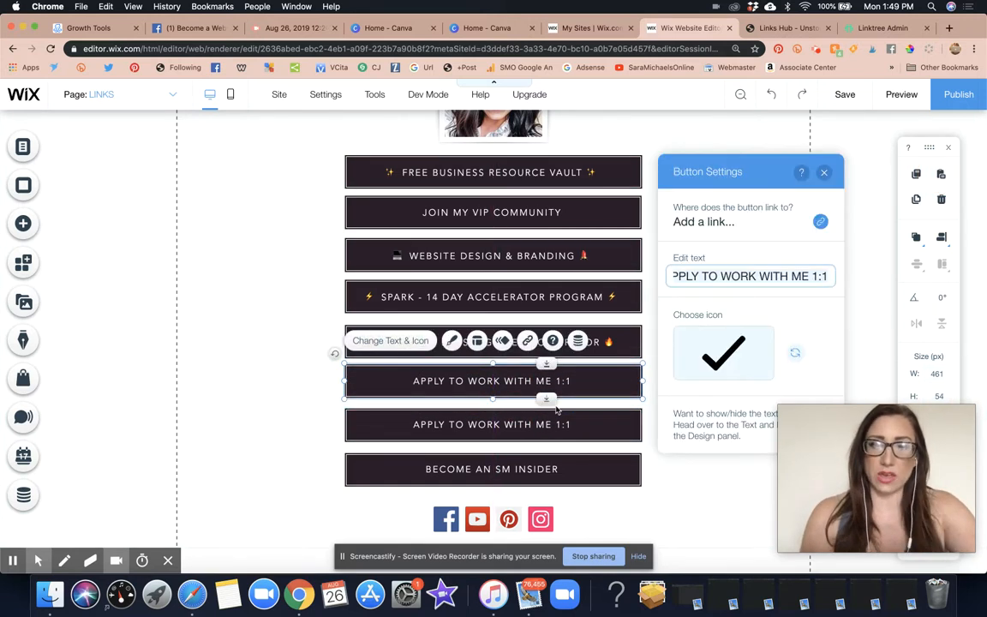
key("super+a")
type("FREE INFO GR")
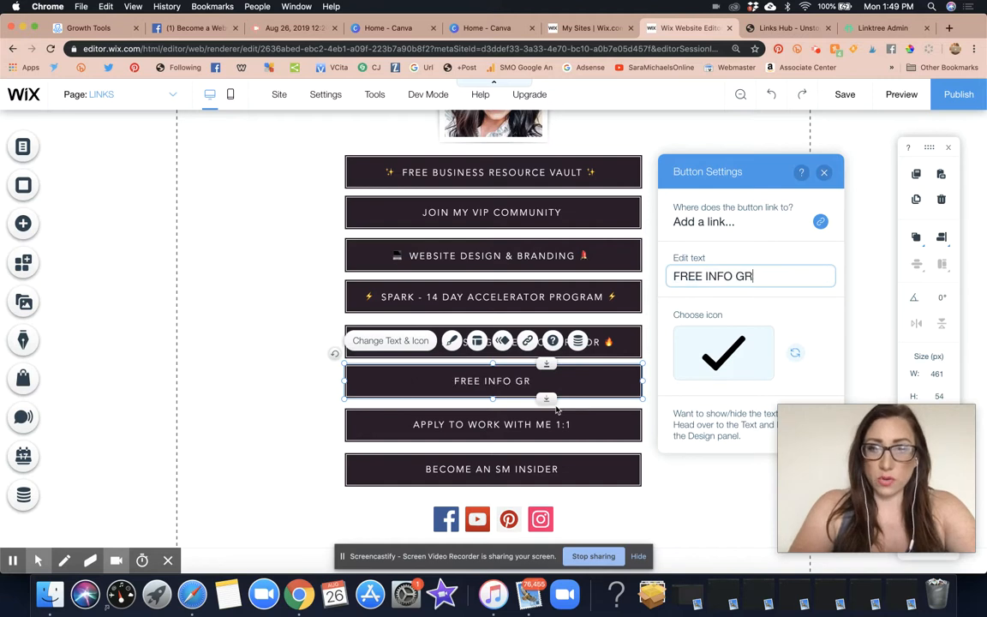
type("OUP - BECOME A WEBSITE ")
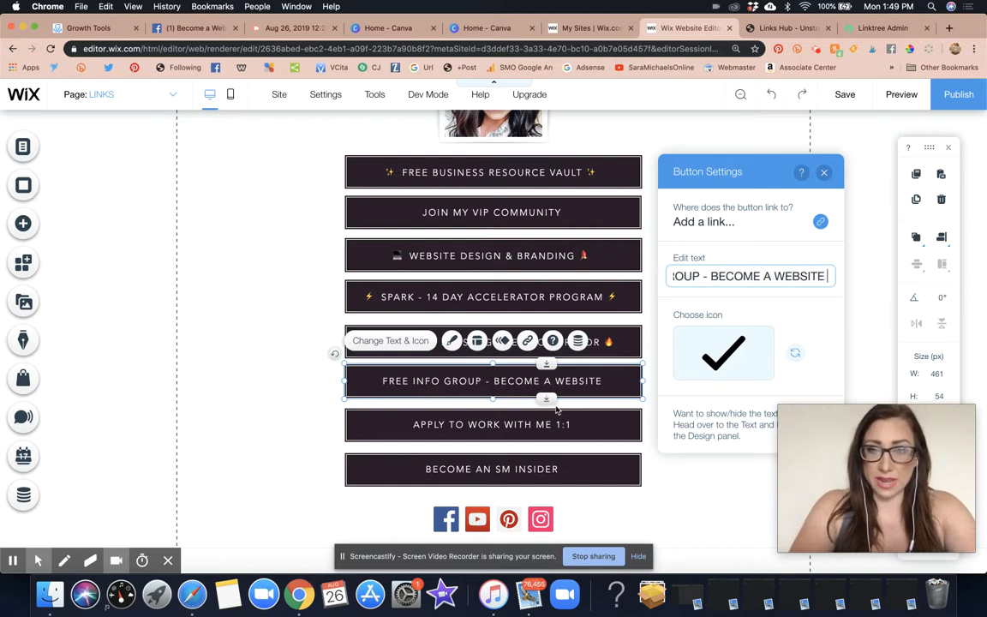
type("DESIGNER")
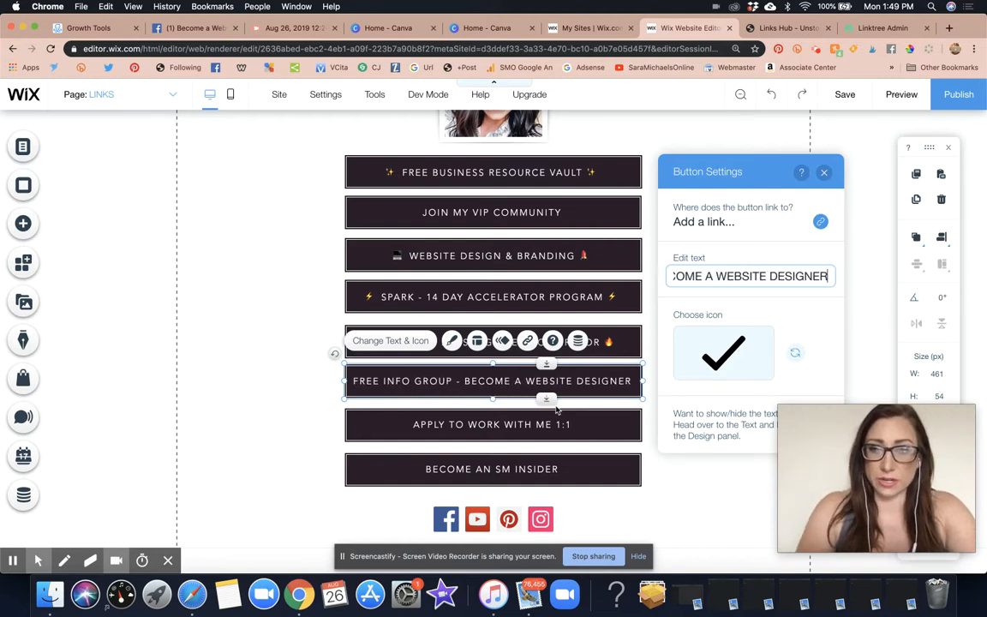
Remove the word INFO from the new button's text
left_click(703, 278)
key("Left")
key("Left")
key("Left")
key("Left")
key("Left")
key("Left")
key("Left")
key("Left")
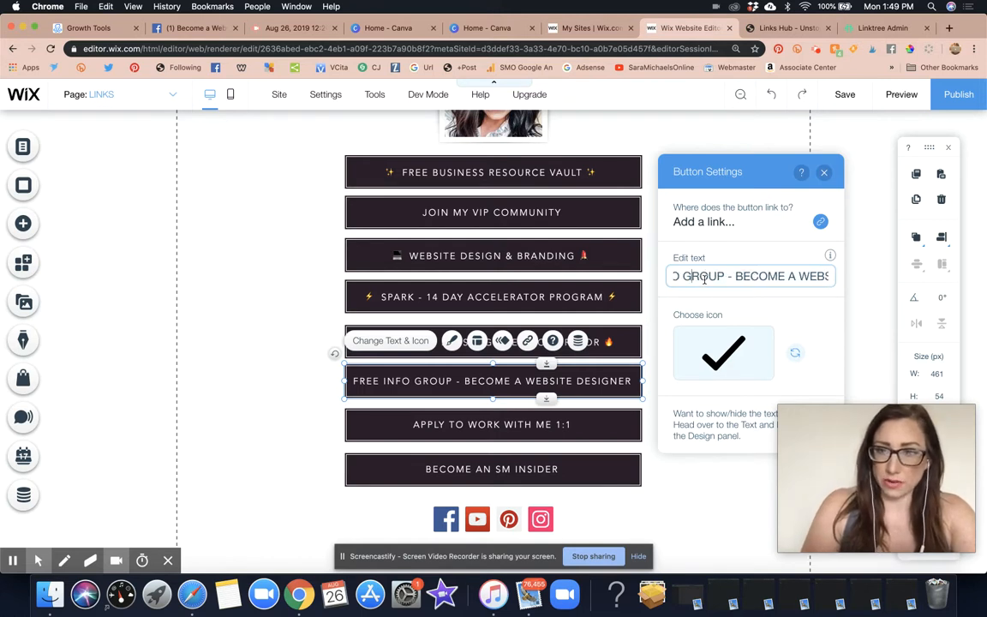
key("BackSpace")
key("BackSpace")
key("BackSpace")
key("BackSpace")
key("BackSpace")
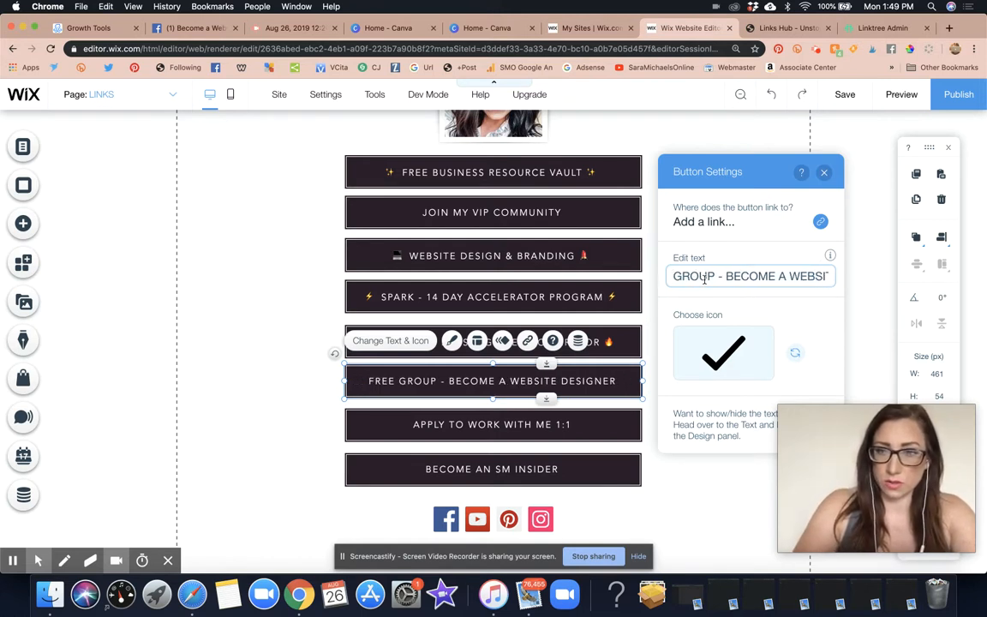
Insert "HOW TO" before BECOME so the button text reads "FREE GROUP - HOW TO BECOME A WEBSITE DESIGNER"
left_click(724, 275)
key("BackSpace")
type("HOW TO")
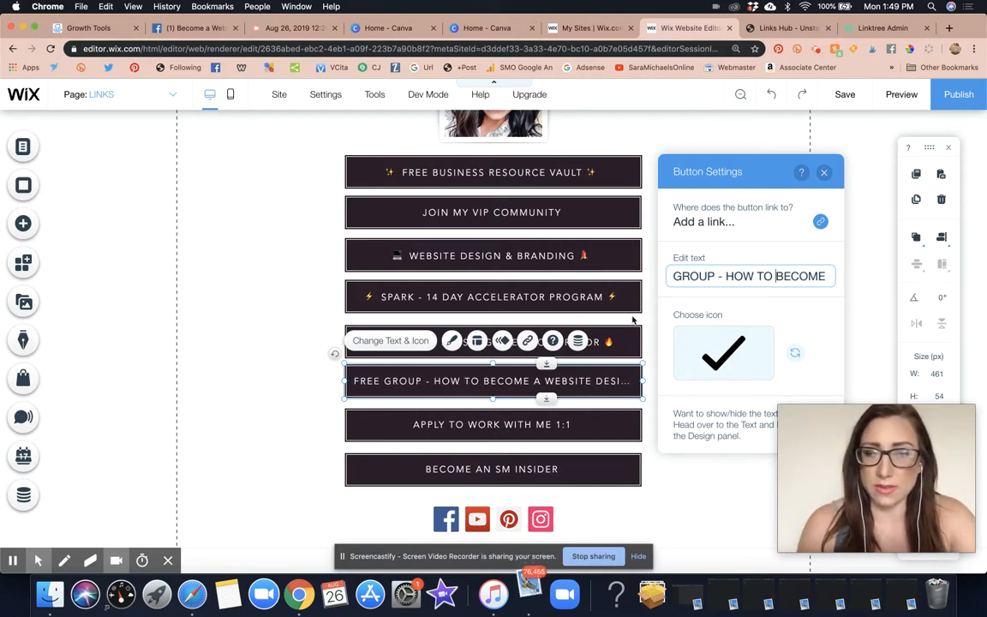
key("Return")
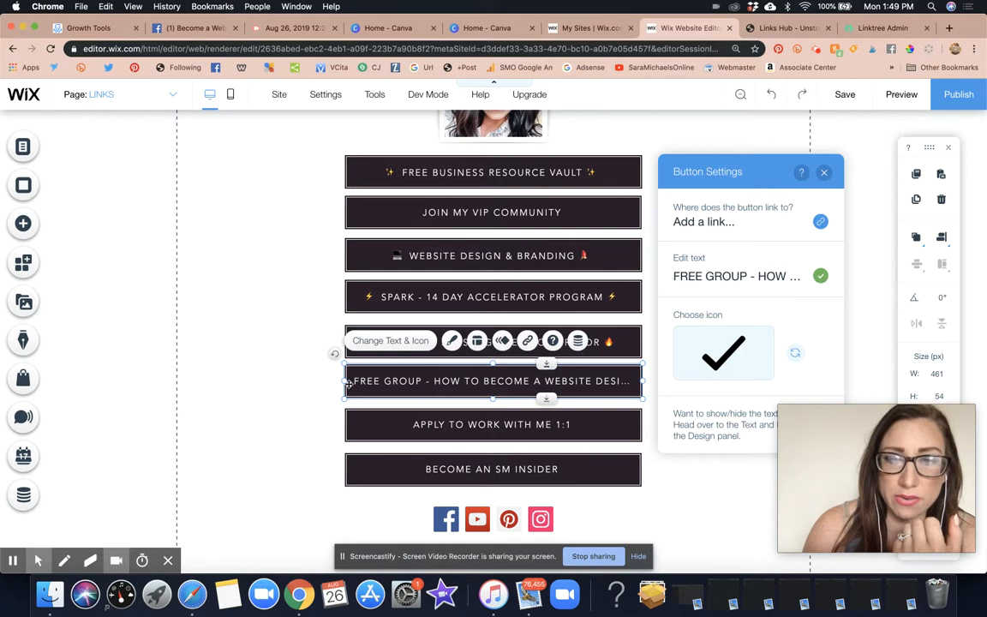
Widen the FREE GROUP, $10K IN 90 DAYS and SPARK buttons to 547 px by extending their left edges
left_click_drag(344, 381, 290, 380)
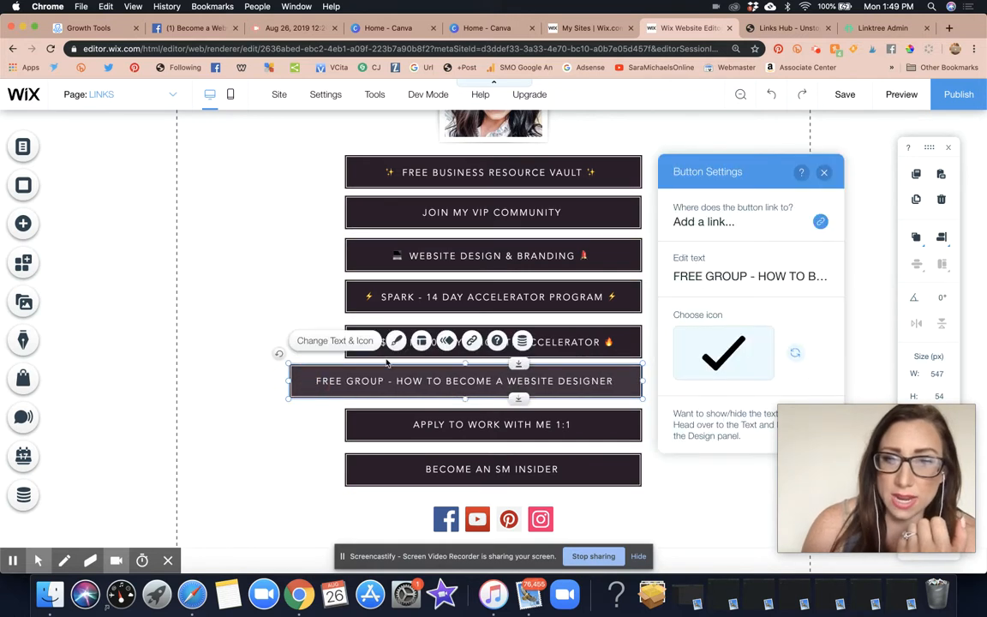
left_click(591, 342)
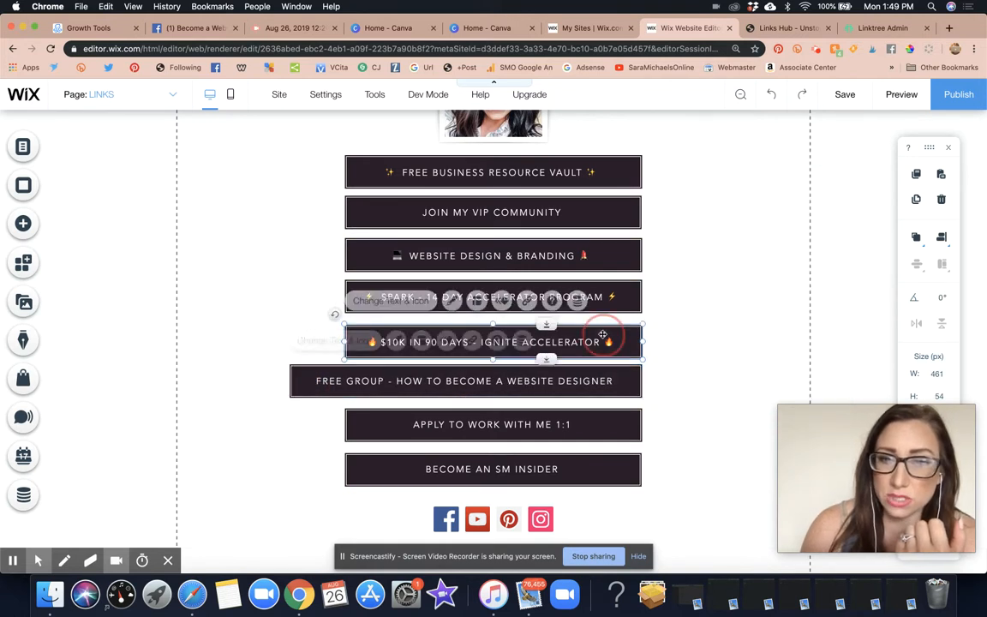
left_click(344, 341)
left_click_drag(316, 339, 289, 339)
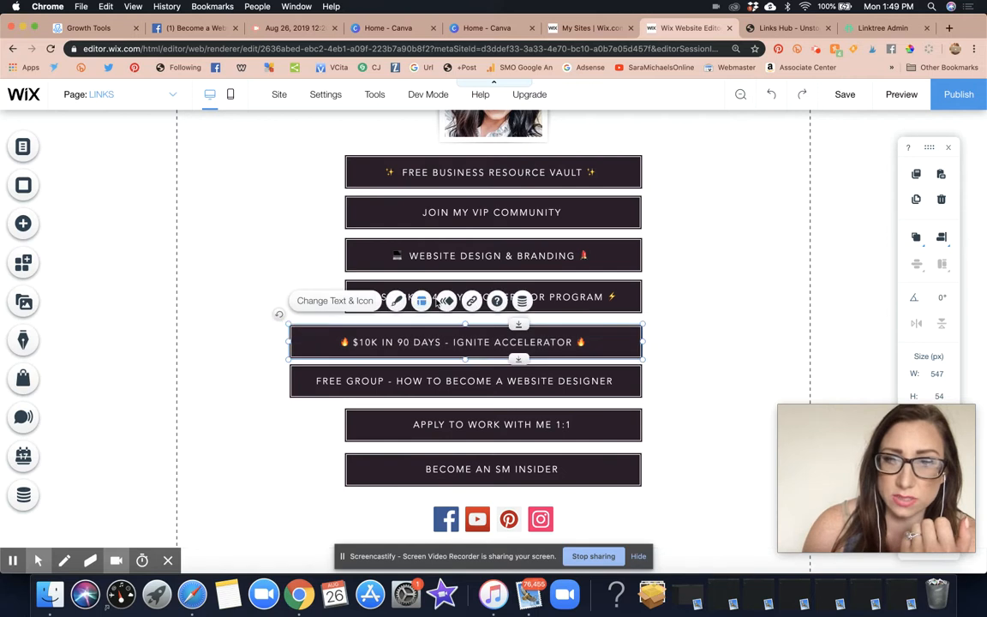
left_click(558, 289)
left_click_drag(345, 296, 288, 294)
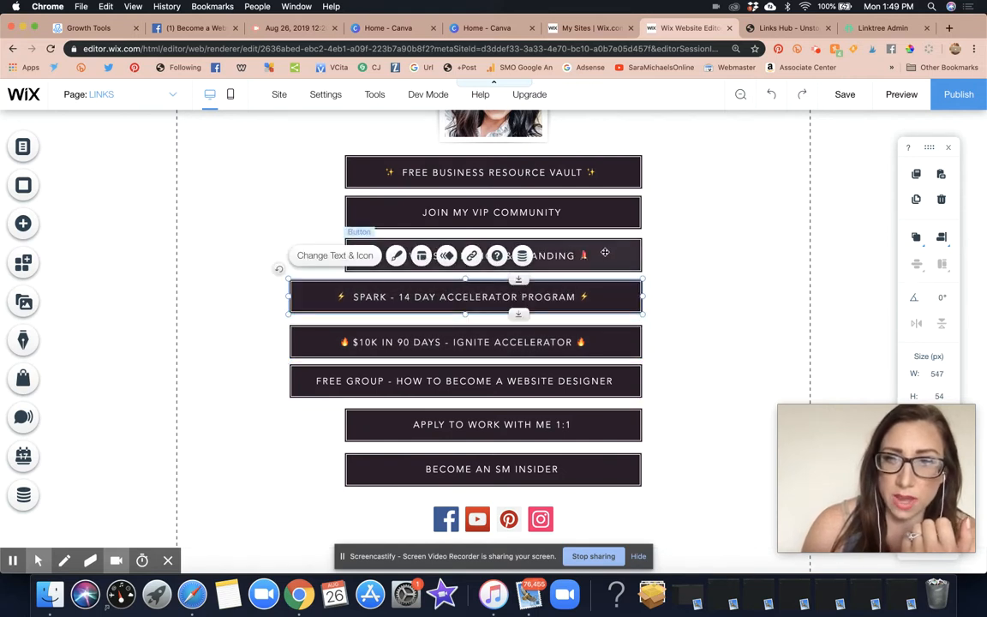
Extend the left edges of the WEBSITE DESIGN & BRANDING, JOIN MY VIP COMMUNITY and FREE BUSINESS RESOURCE VAULT buttons to match the widened ones
left_click(413, 266)
left_click_drag(377, 255, 286, 250)
left_click(590, 214)
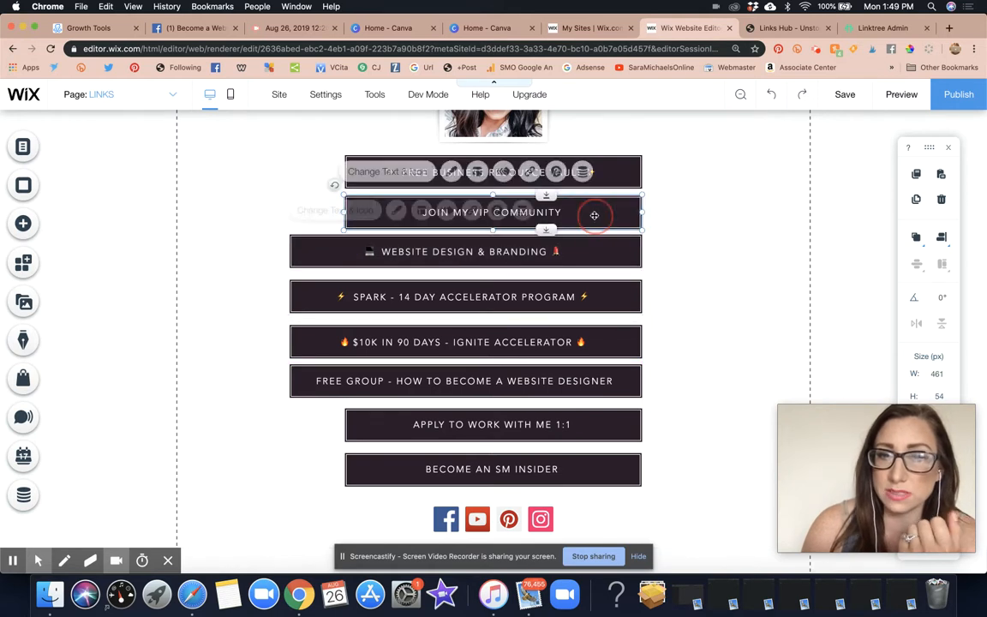
left_click_drag(337, 214, 287, 212)
left_click(345, 171)
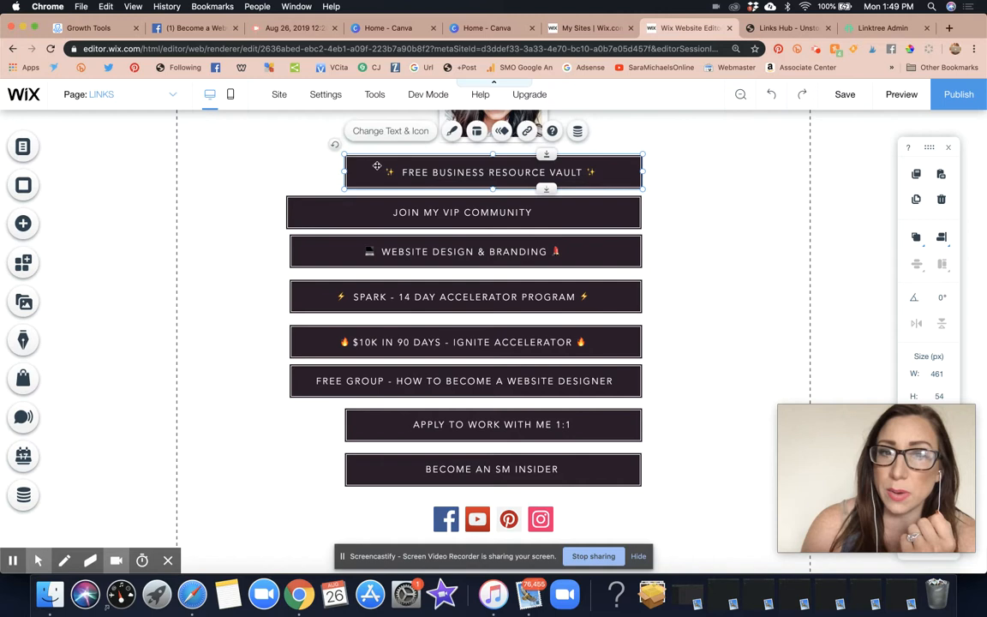
left_click_drag(344, 169, 289, 169)
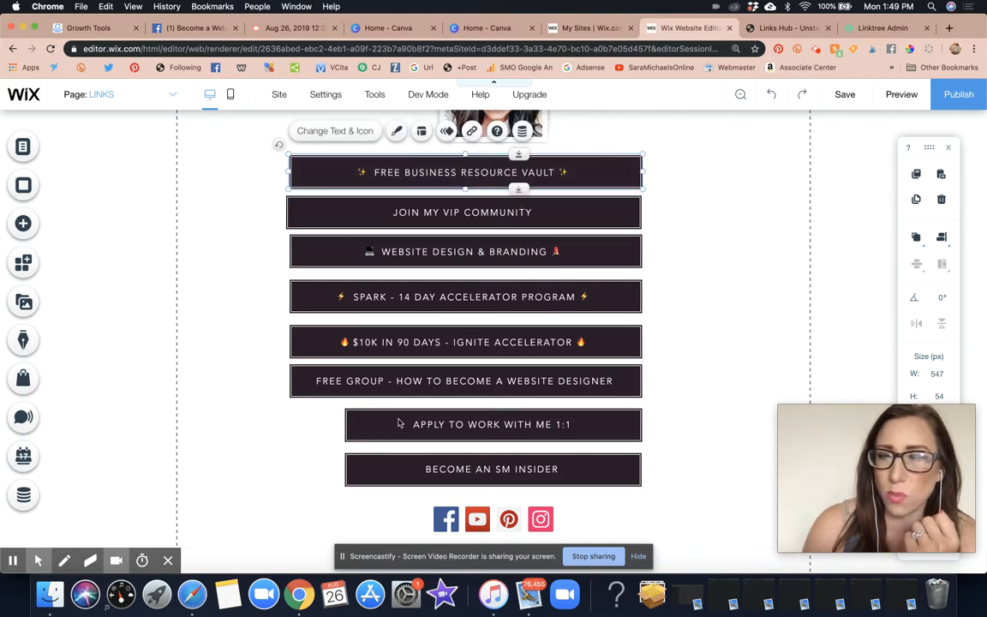
Shift the APPLY TO WORK WITH ME 1:1 and BECOME AN SM INSIDER buttons left to centre them roughly under the wider buttons
left_click(402, 428)
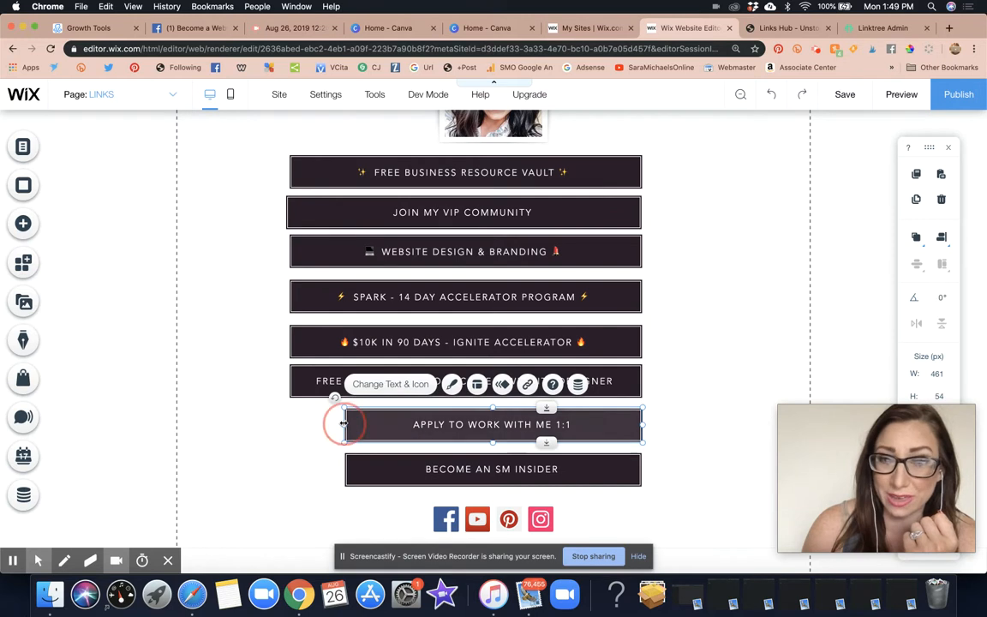
left_click_drag(490, 423, 469, 422)
left_click(525, 470)
left_click_drag(525, 470, 503, 468)
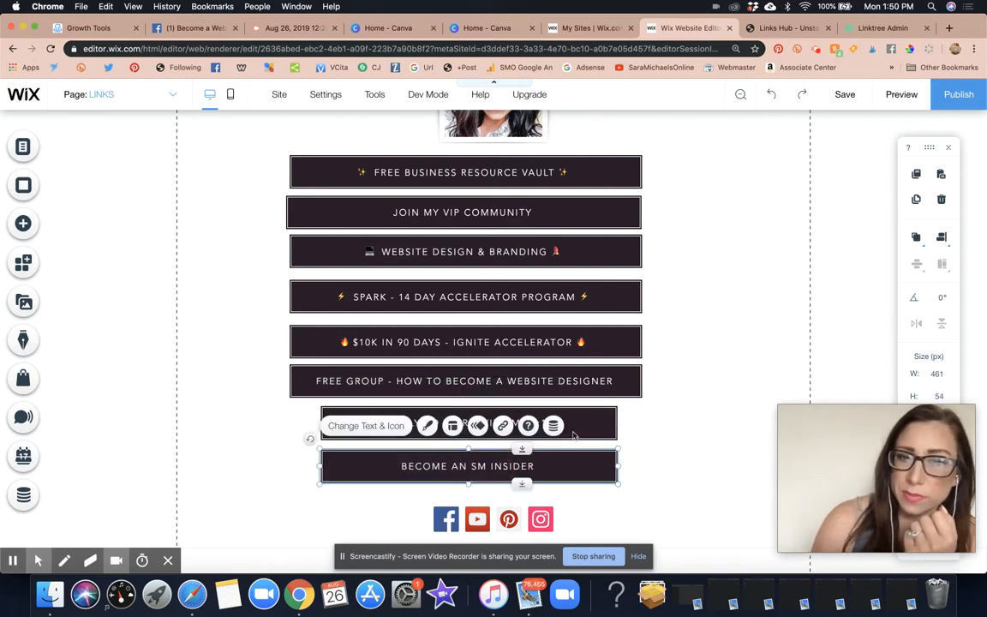
Pull the left edge of the JOIN MY VIP COMMUNITY button in slightly to line up with its neighbours
left_click(224, 196)
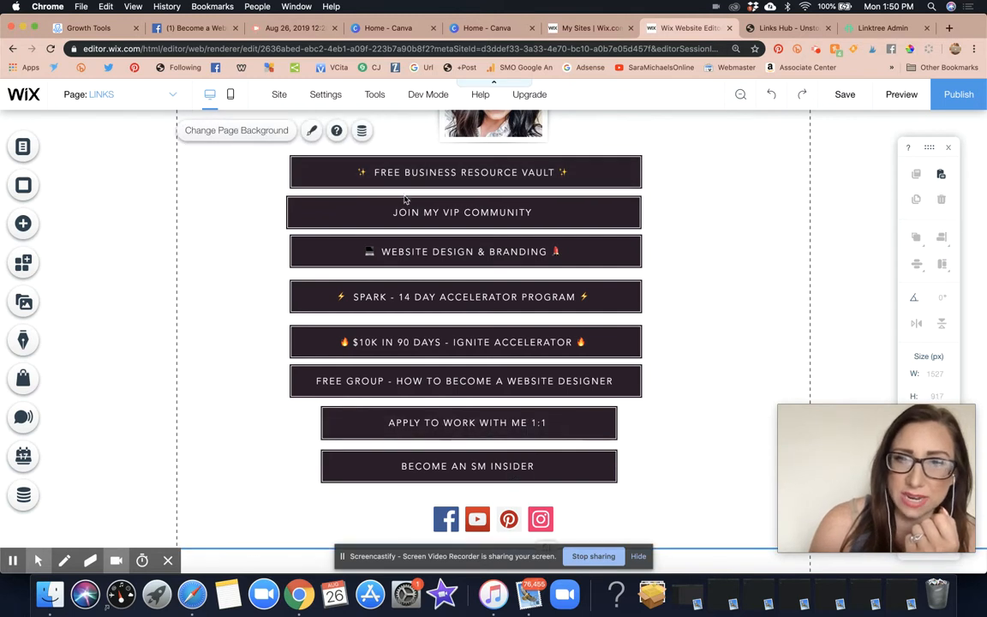
left_click(325, 211)
left_click_drag(289, 213, 294, 212)
Select all eight link buttons together and move them right to centre them beneath the profile photo
left_click(232, 174)
left_click_drag(266, 174, 511, 485)
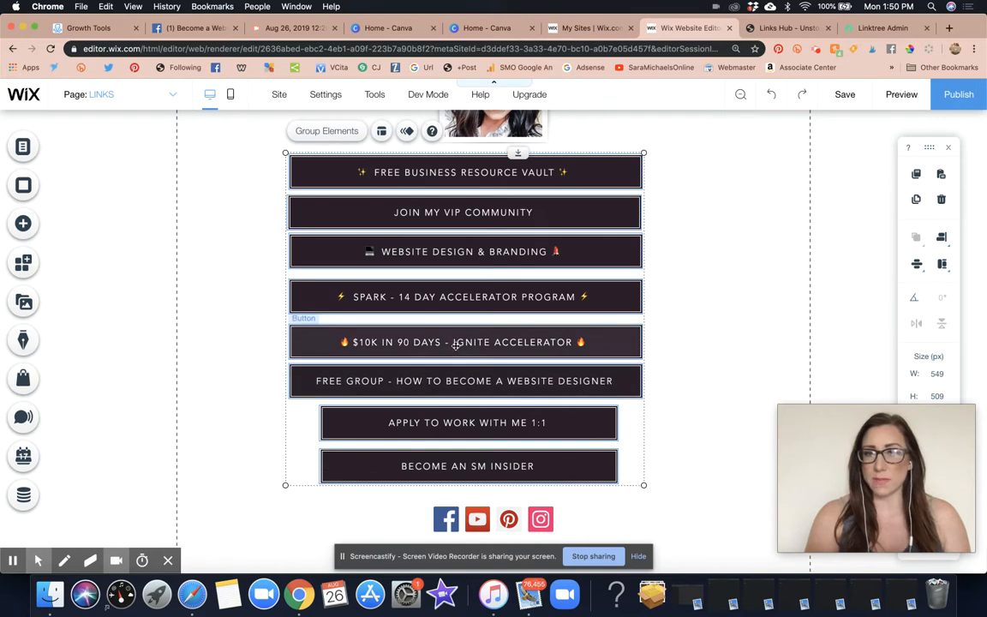
left_click_drag(447, 342, 472, 341)
left_click(767, 293)
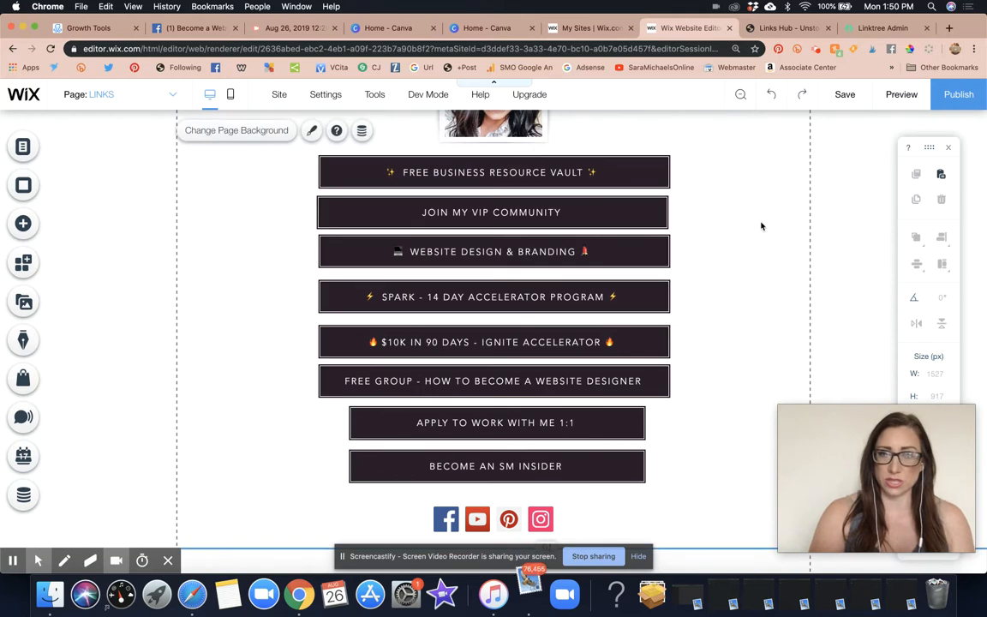
scroll(758, 223, "up", 3)
scroll(755, 222, "down", 1)
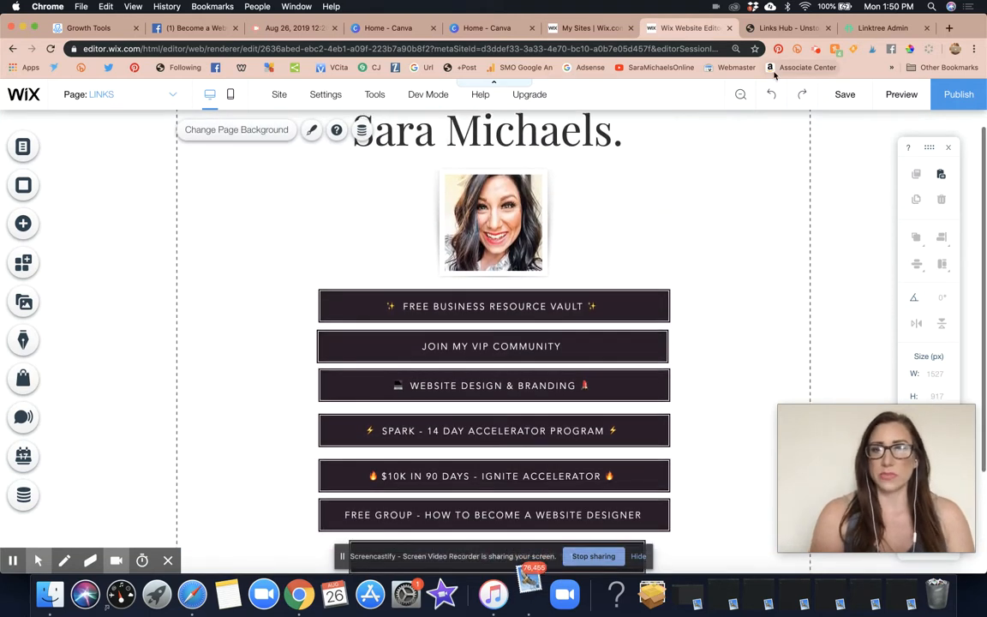
scroll(771, 396, "down", 3)
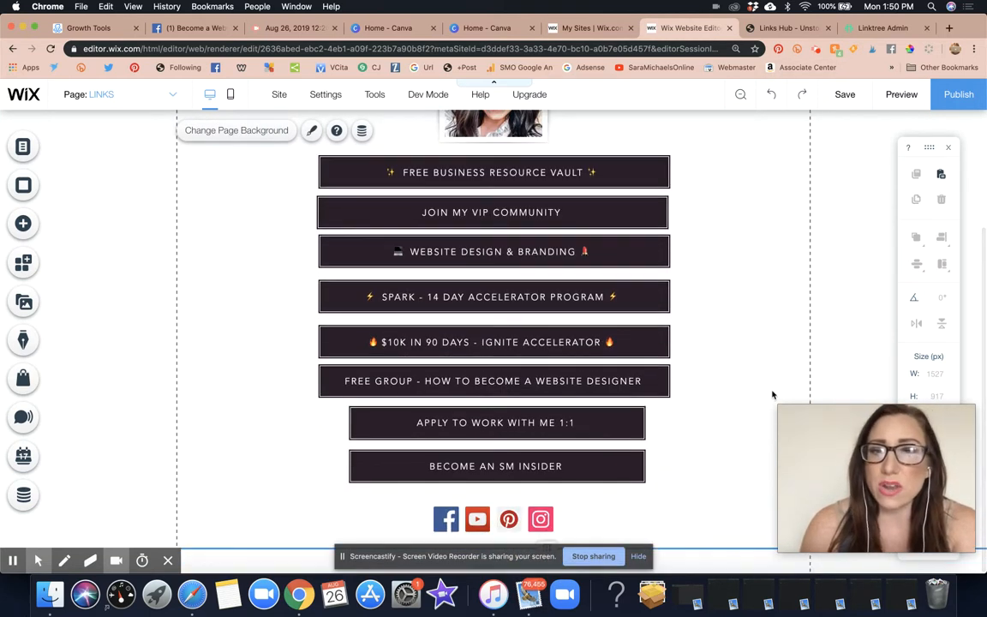
Link the FREE BUSINESS RESOURCE VAULT button to the site's own /vault web address, opening in a new window
scroll(771, 397, "up", 4)
left_click(504, 328)
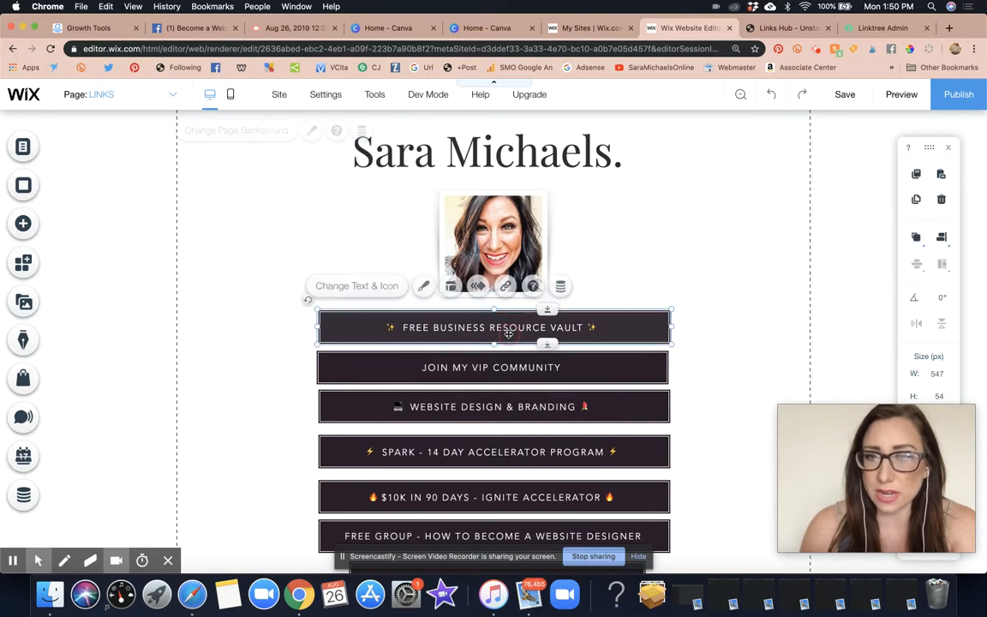
left_click(499, 285)
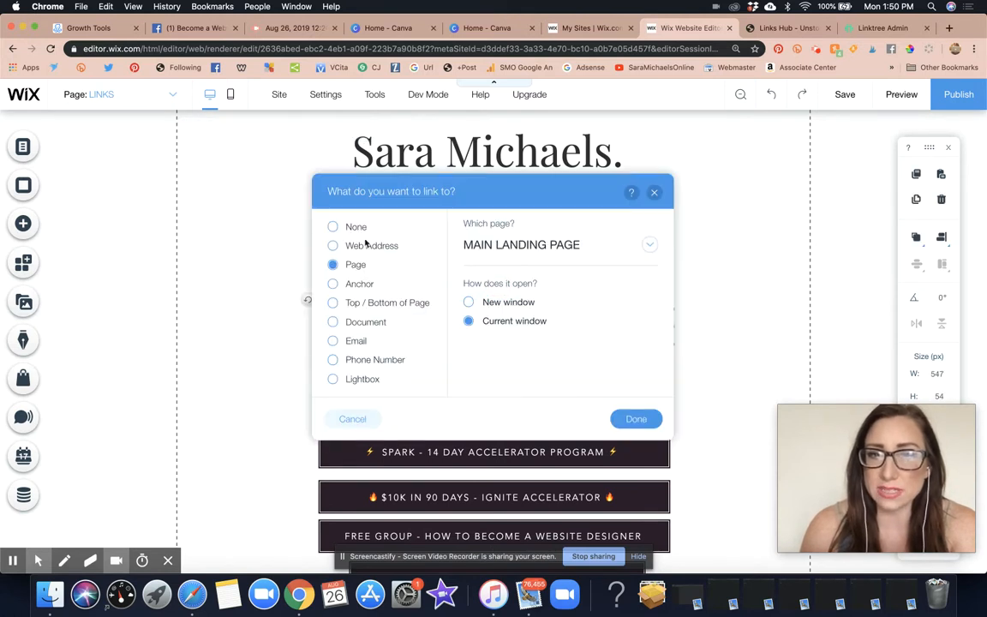
left_click(540, 247)
scroll(590, 417, "down", 5)
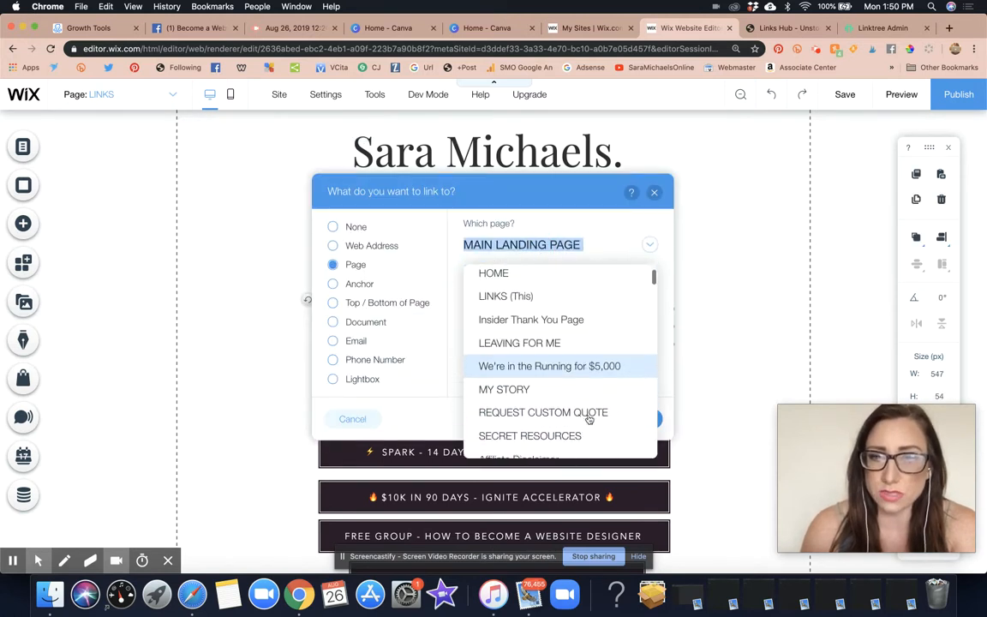
scroll(589, 420, "up", 5)
left_click(411, 251)
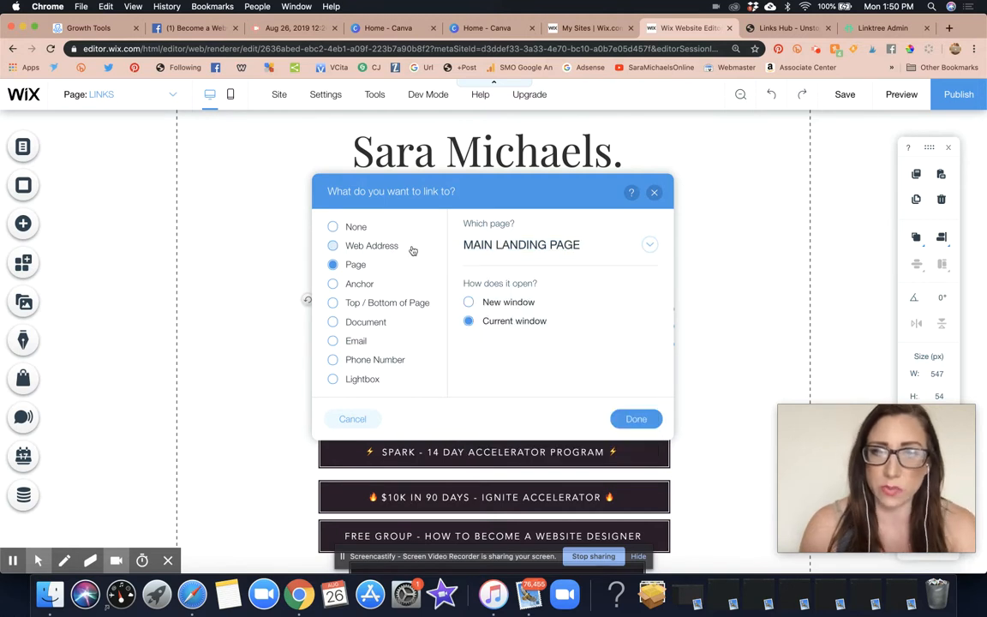
left_click(442, 252)
type("https://")
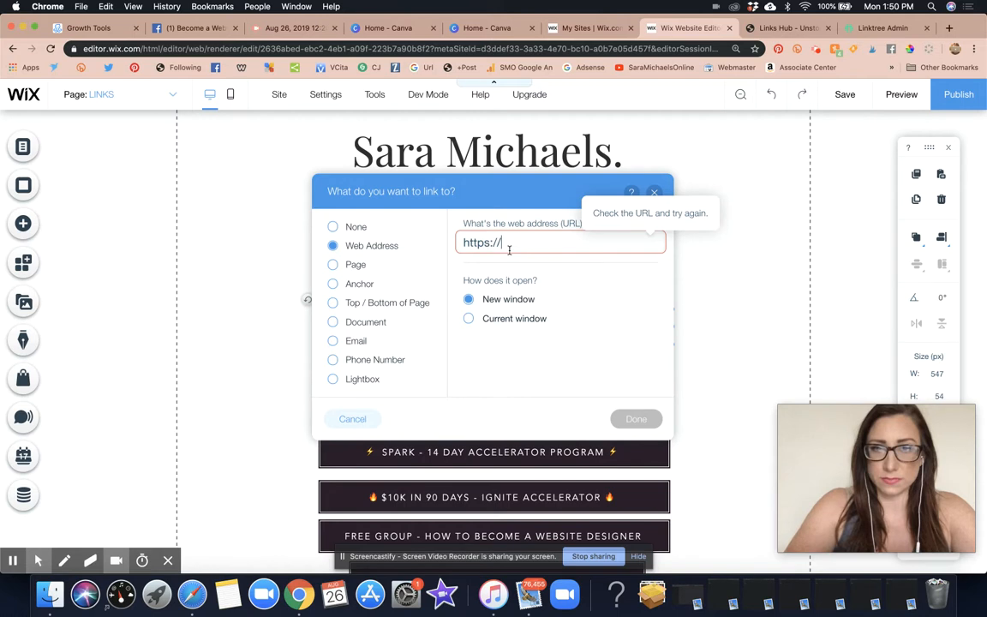
type("www.saramichaels.com/vault")
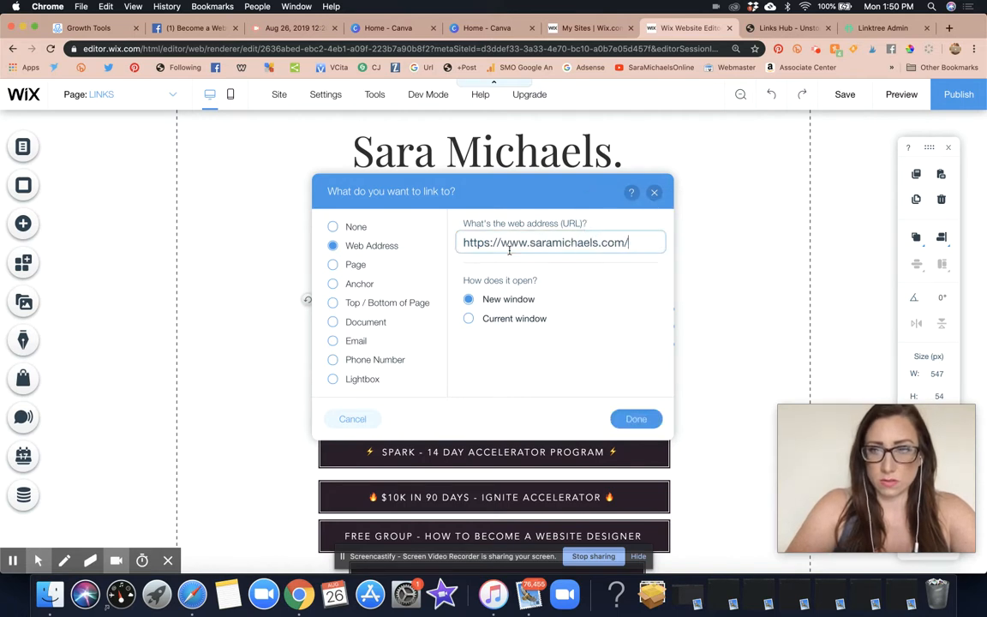
left_click(636, 418)
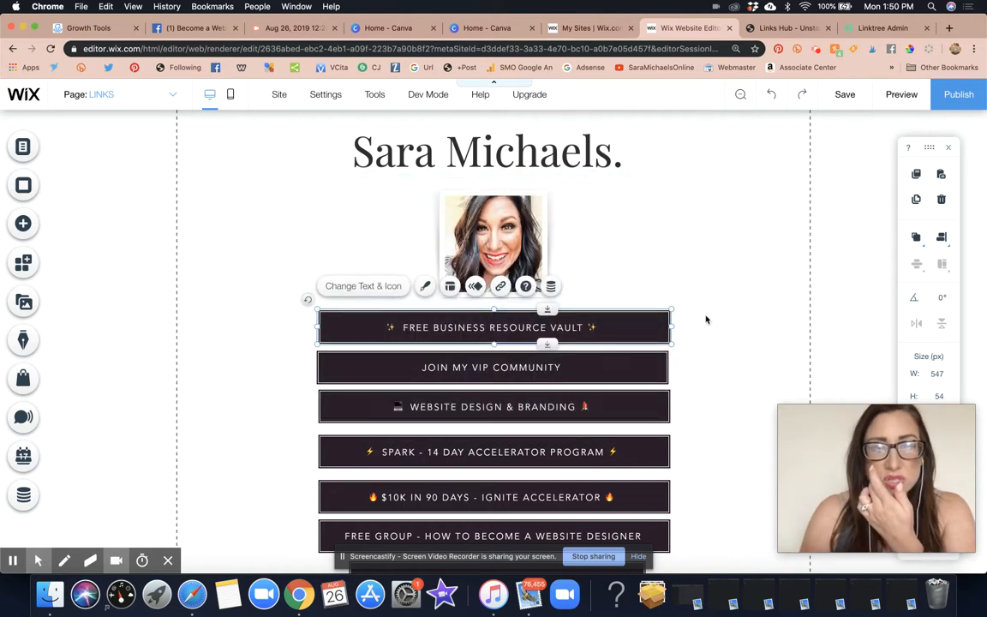
left_click(788, 244)
left_click(430, 374)
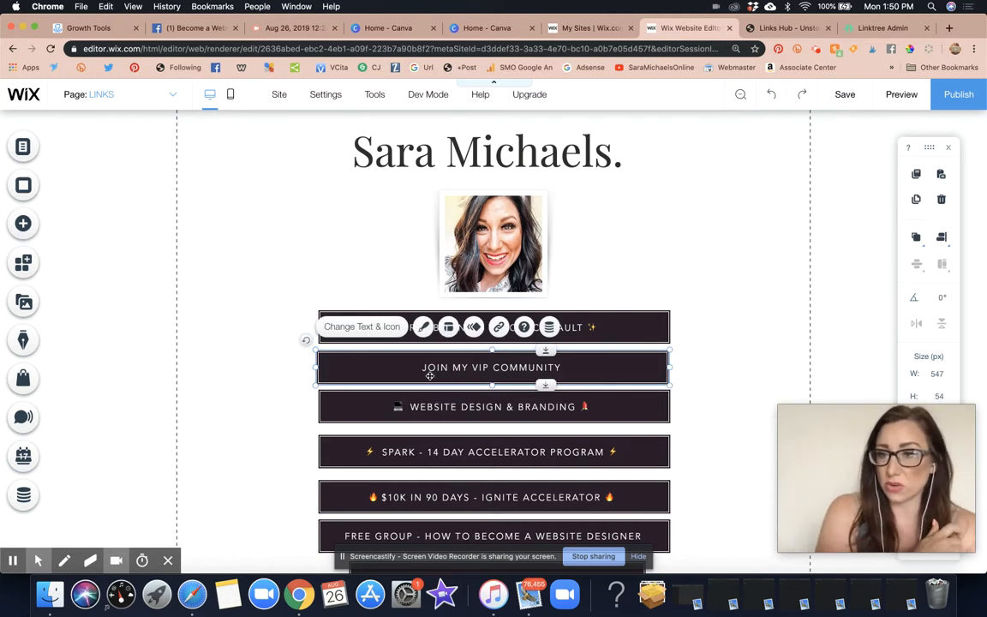
left_click(499, 326)
left_click(423, 248)
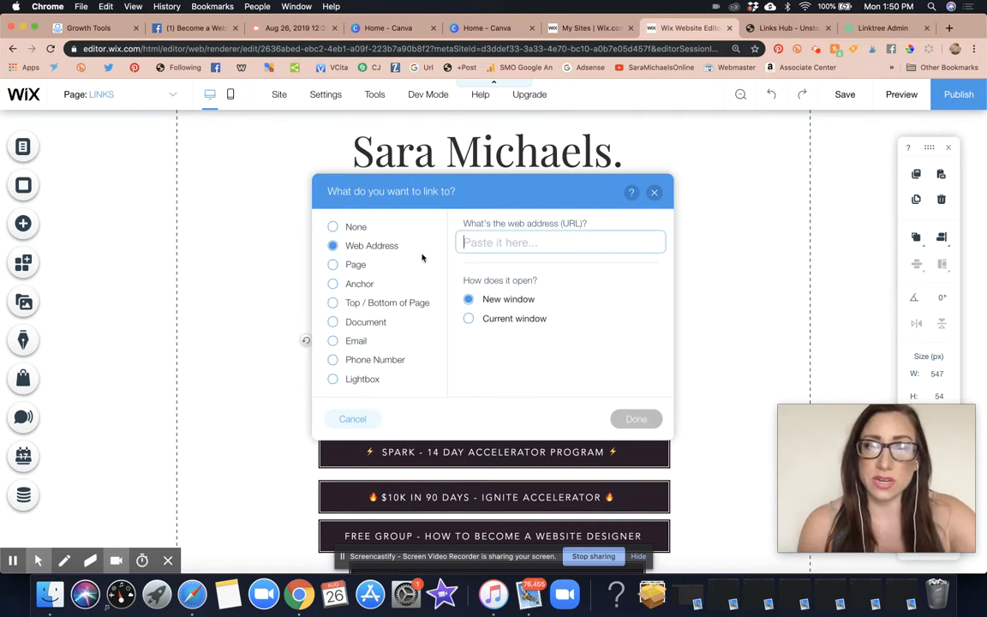
type("https://www.f")
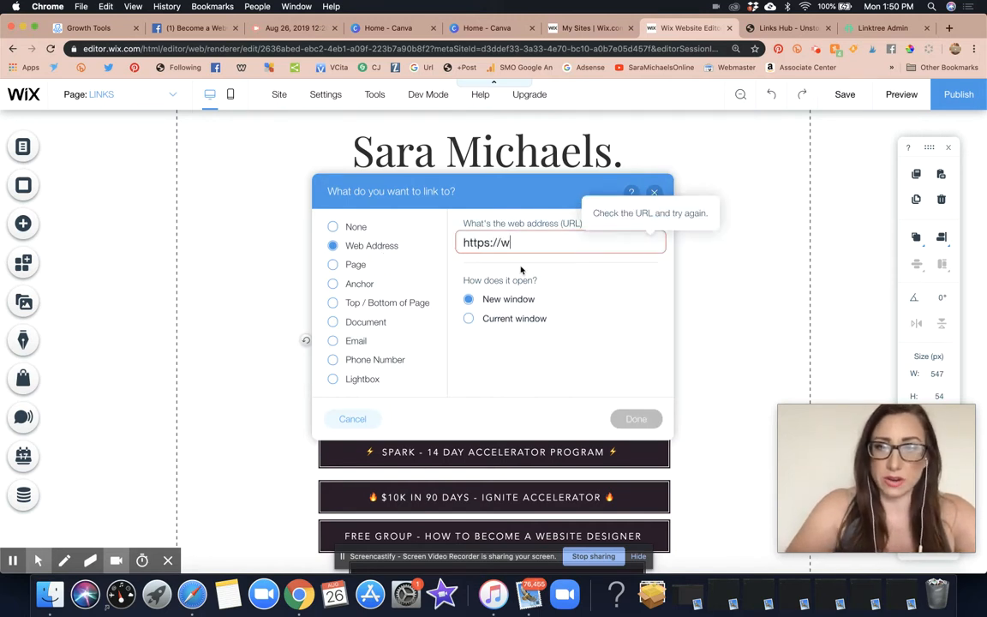
key("BackSpace")
key("BackSpace")
type(".cocre")
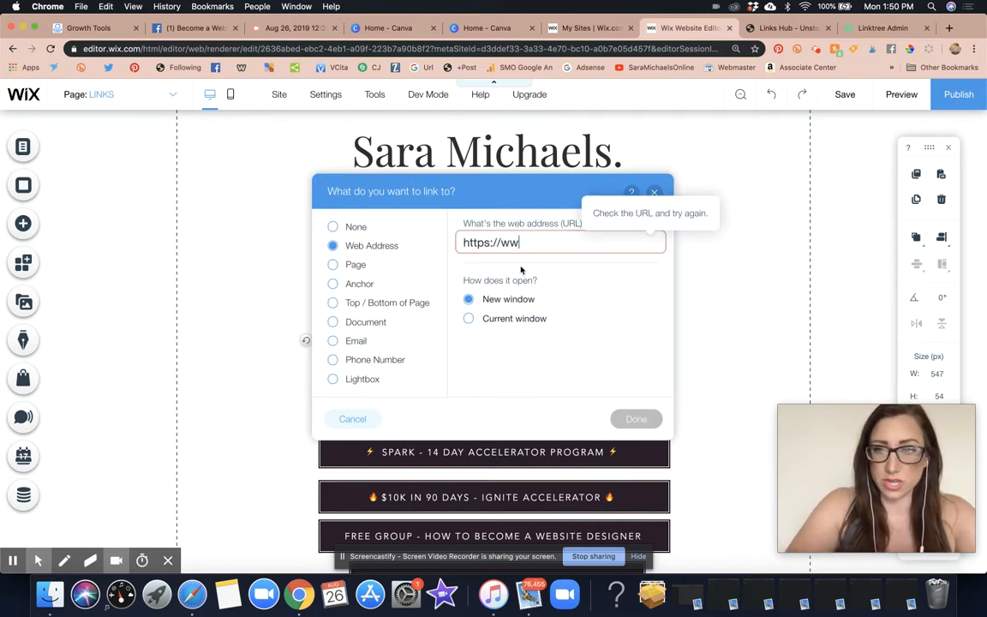
key("BackSpace")
key("BackSpace")
key("BackSpace")
key("BackSpace")
key("BackSpace")
type("f")
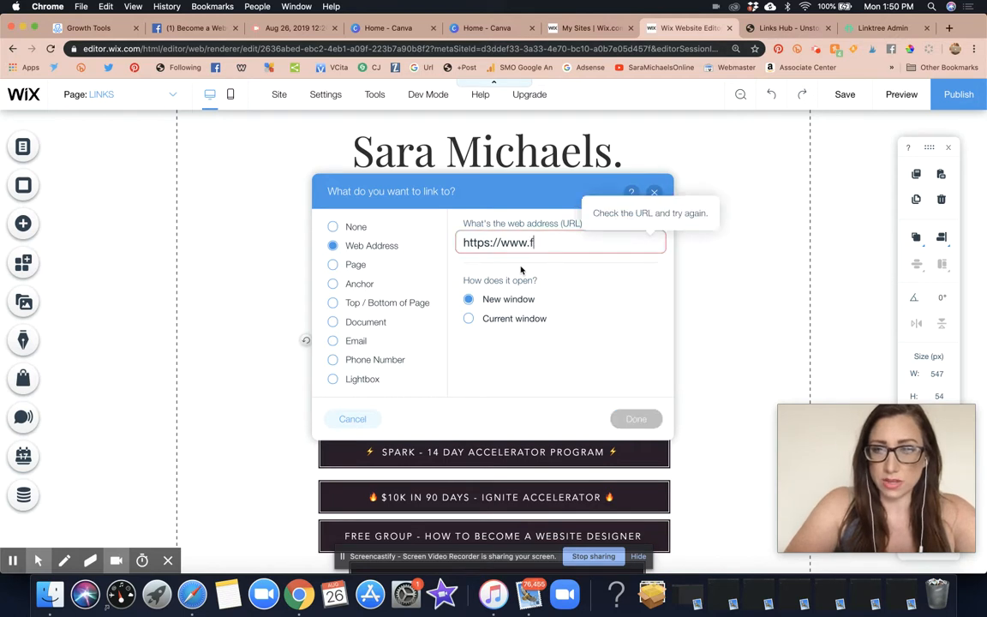
type("acebook.com/group")
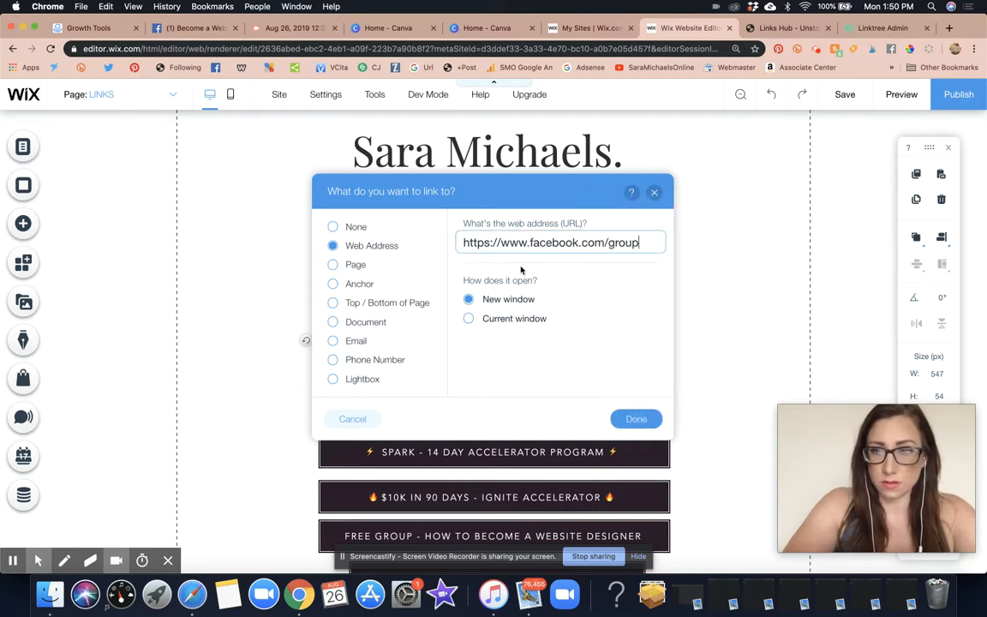
type("s/cocreatingqueens")
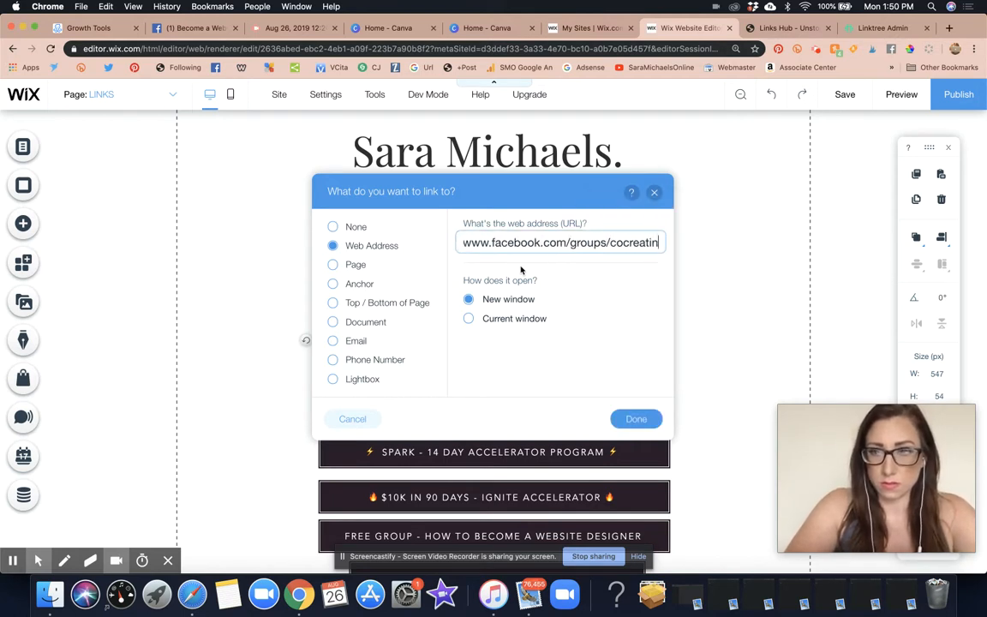
left_click(638, 419)
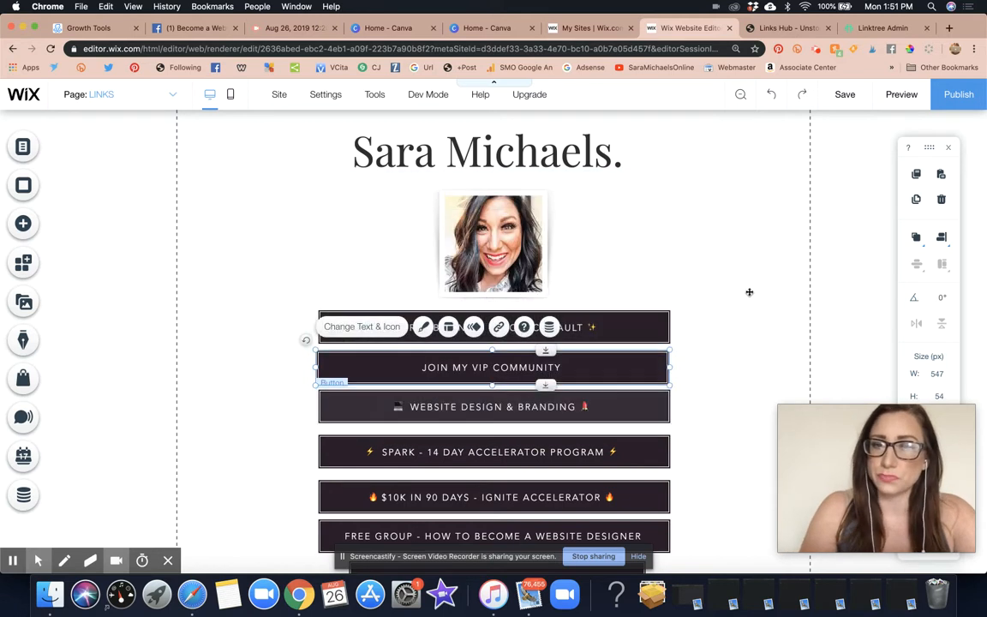
scroll(752, 288, "down", 2)
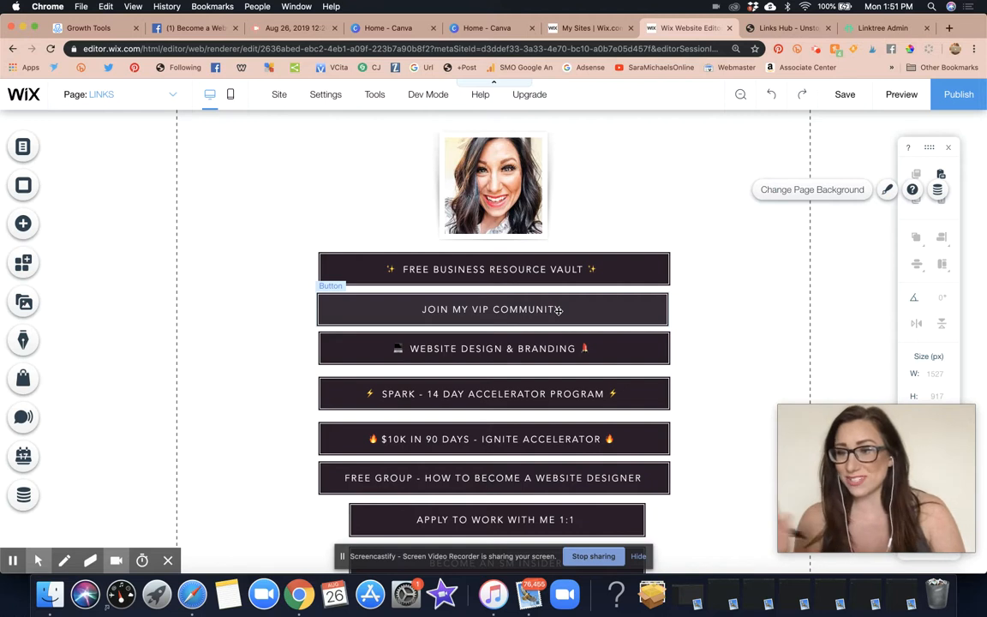
left_click(463, 348)
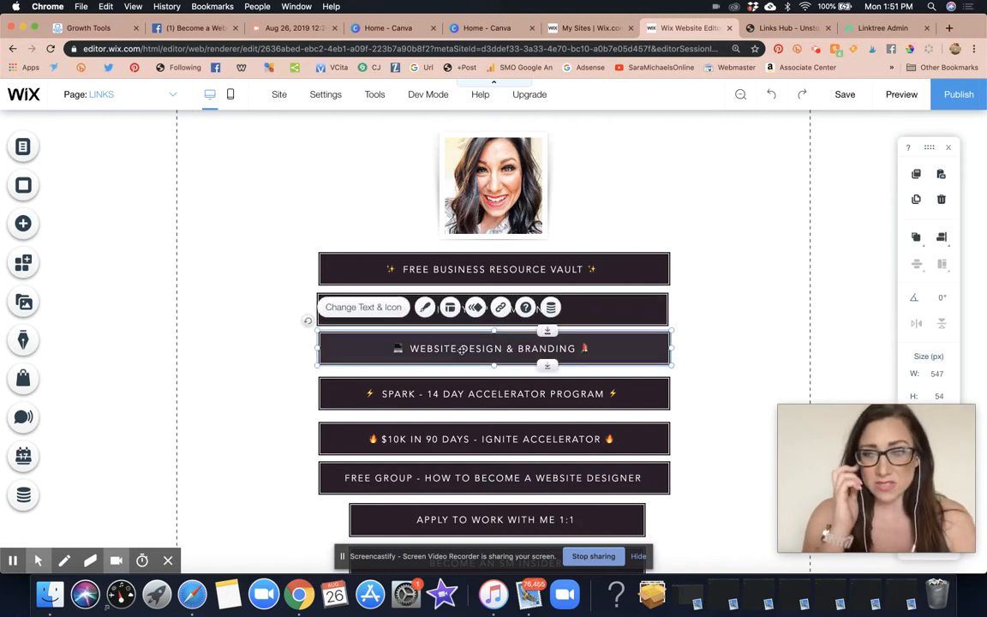
left_click(501, 307)
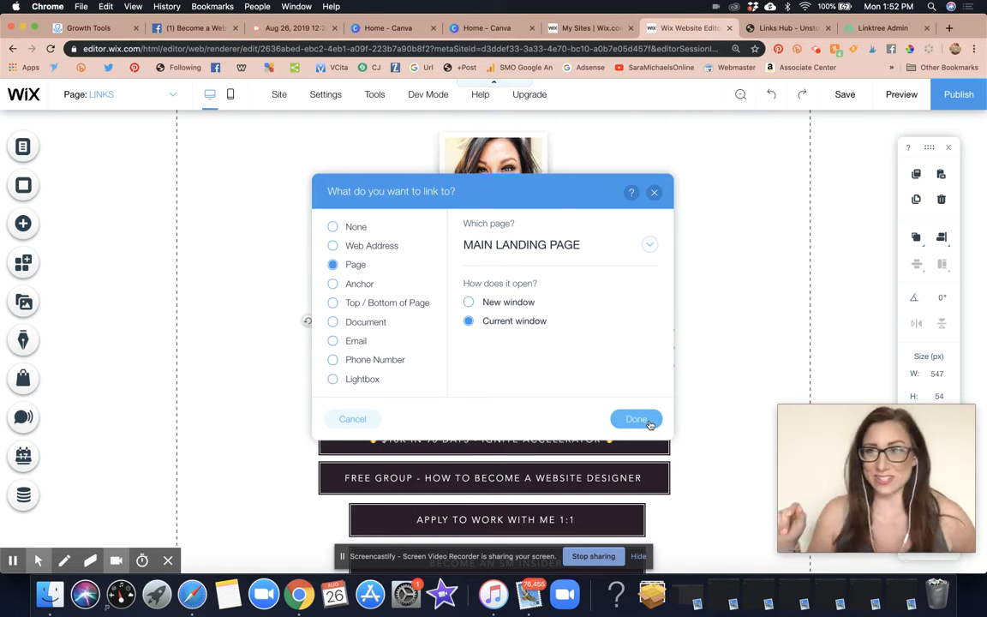
left_click(653, 192)
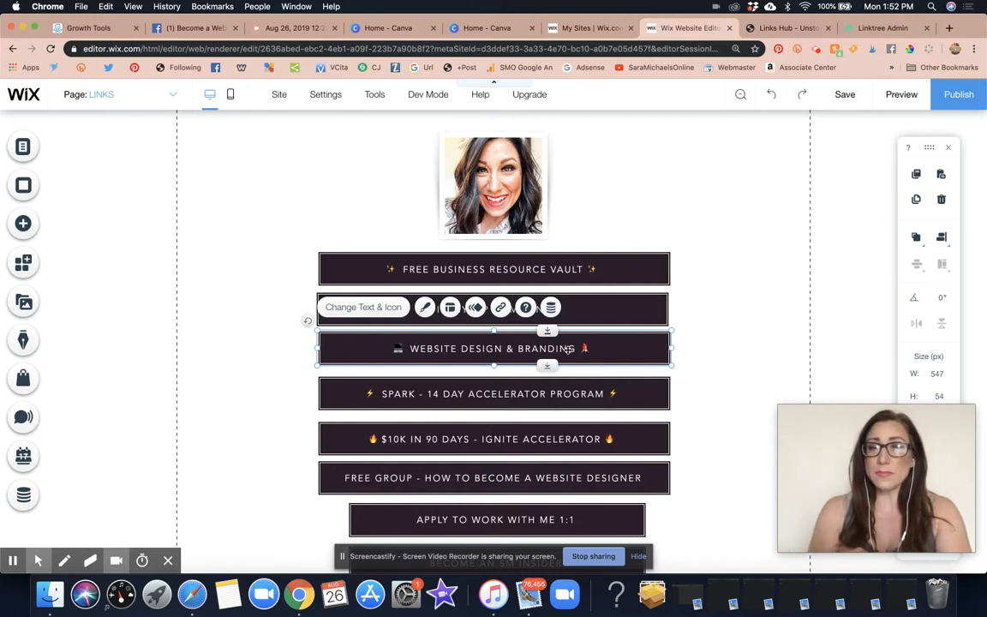
left_click(745, 309)
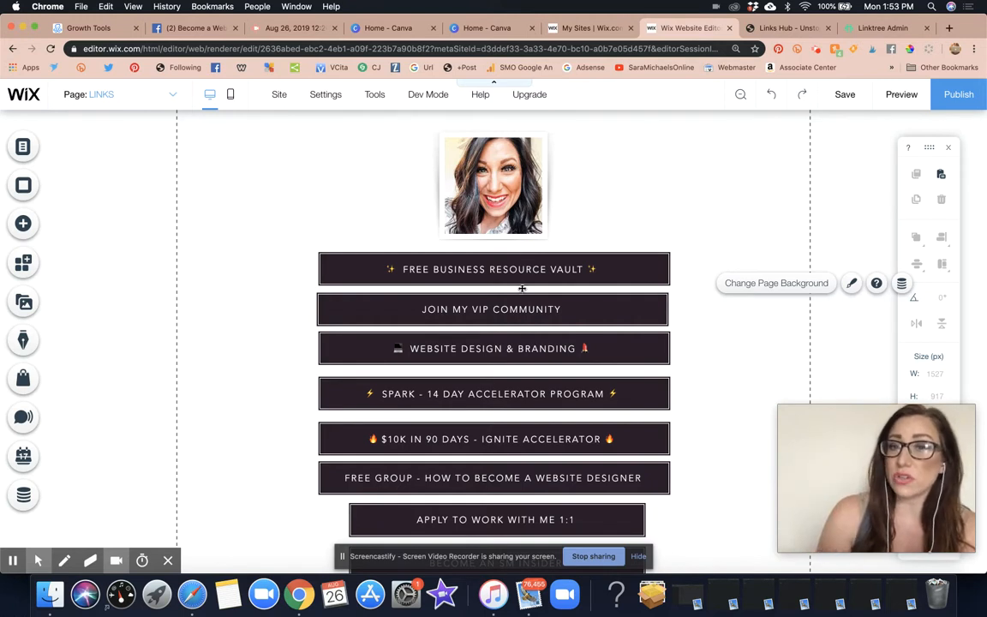
scroll(694, 267, "down", 2)
scroll(695, 268, "down", 1)
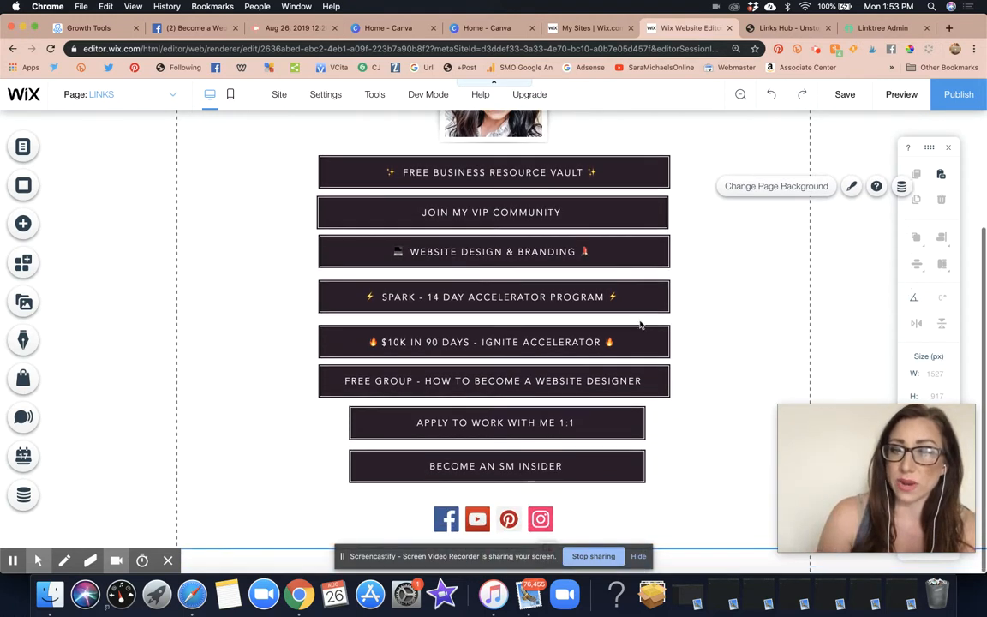
left_click(631, 380)
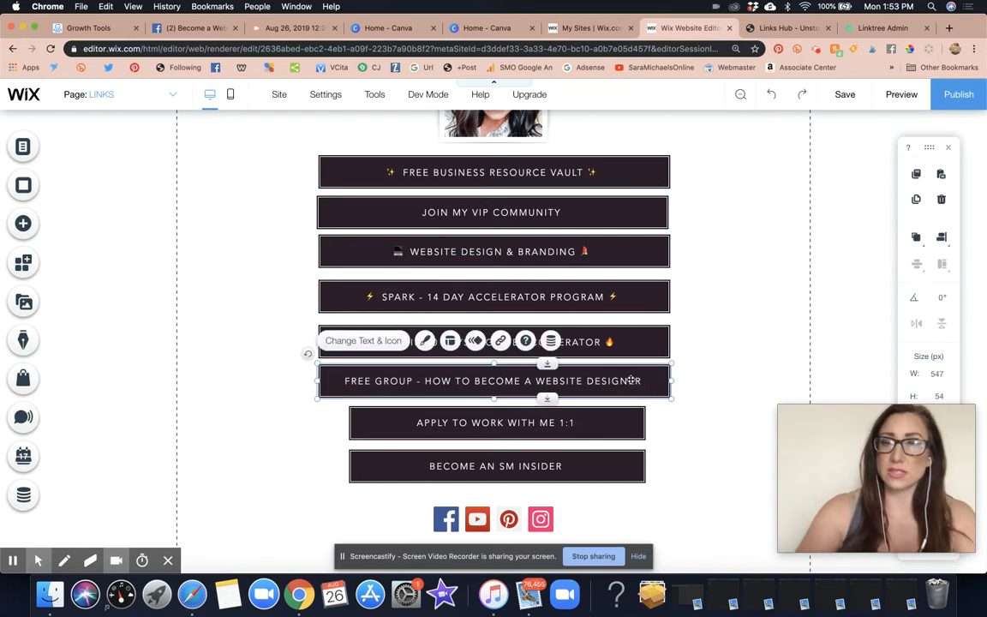
left_click(498, 342)
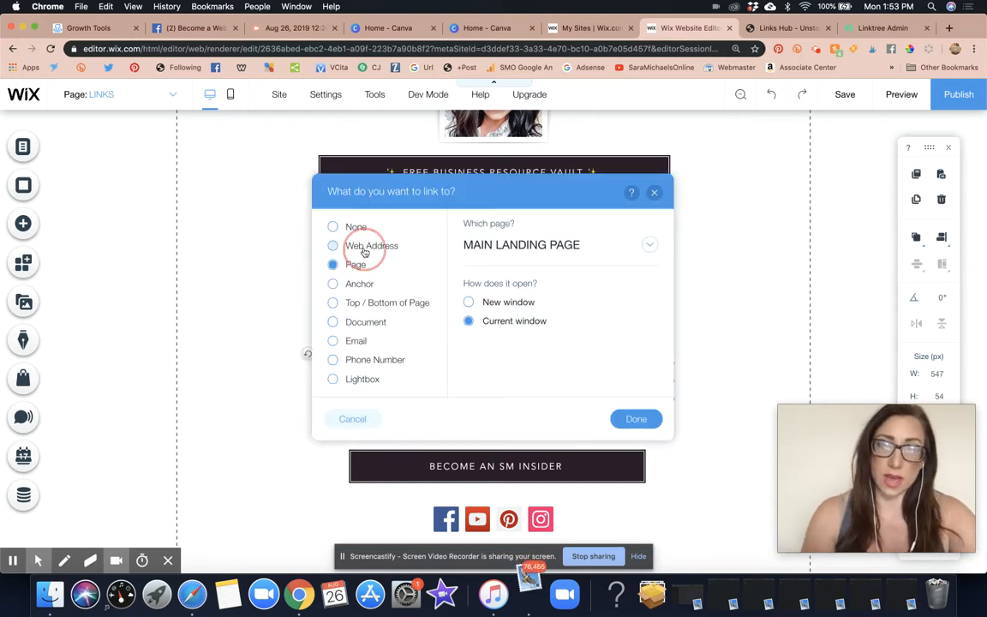
left_click(364, 247)
type("https://w")
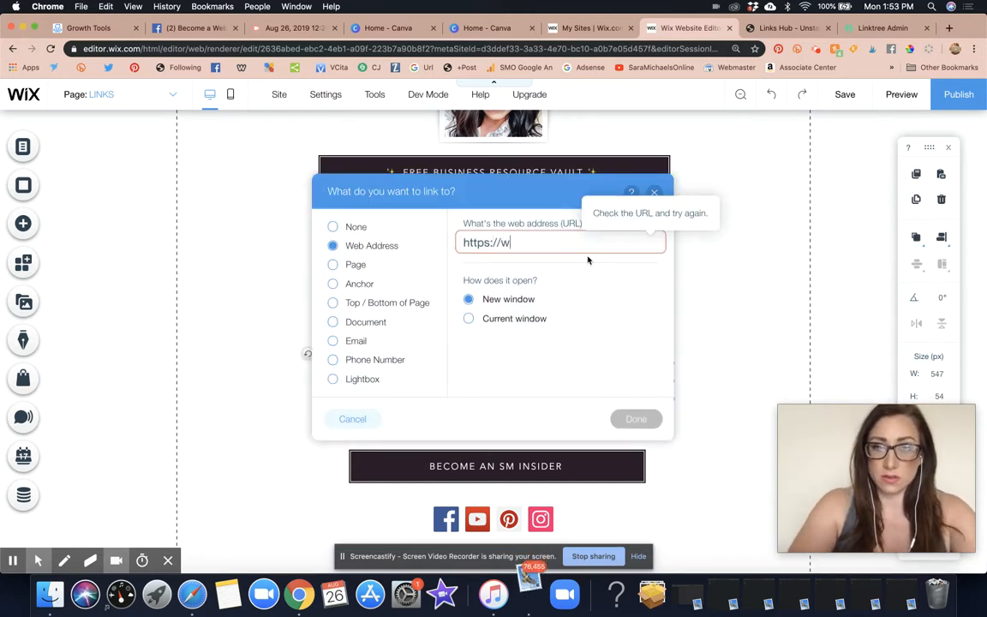
type("ww.facebook.com/gr")
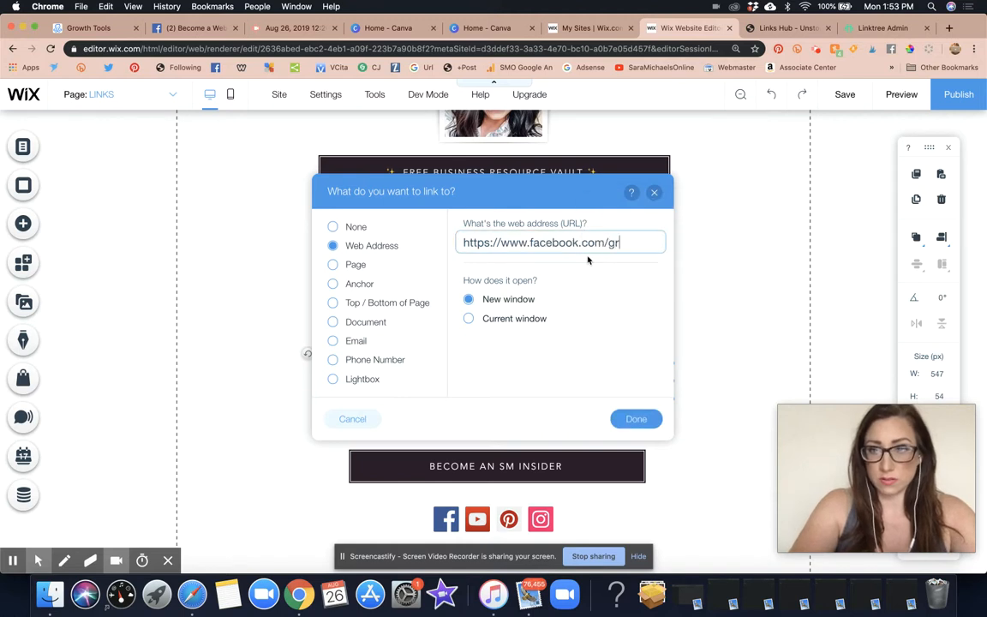
type("oups/becomeawebsitedesigner")
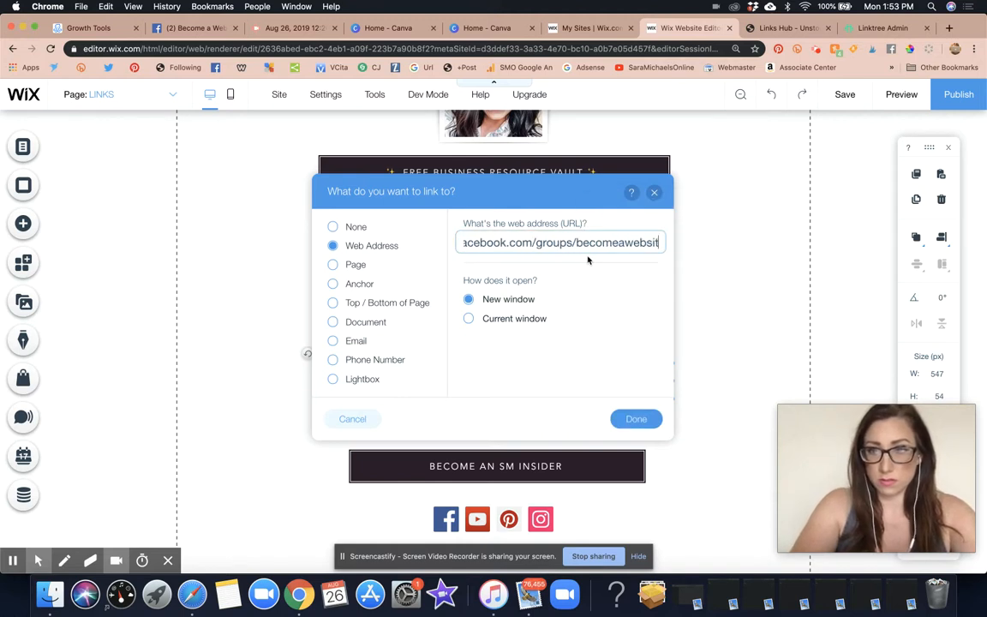
left_click(649, 418)
Link the BECOME AN SM INSIDER button to the web address bit.ly/smsubscriberinsid, opening in a new window
left_click(602, 417)
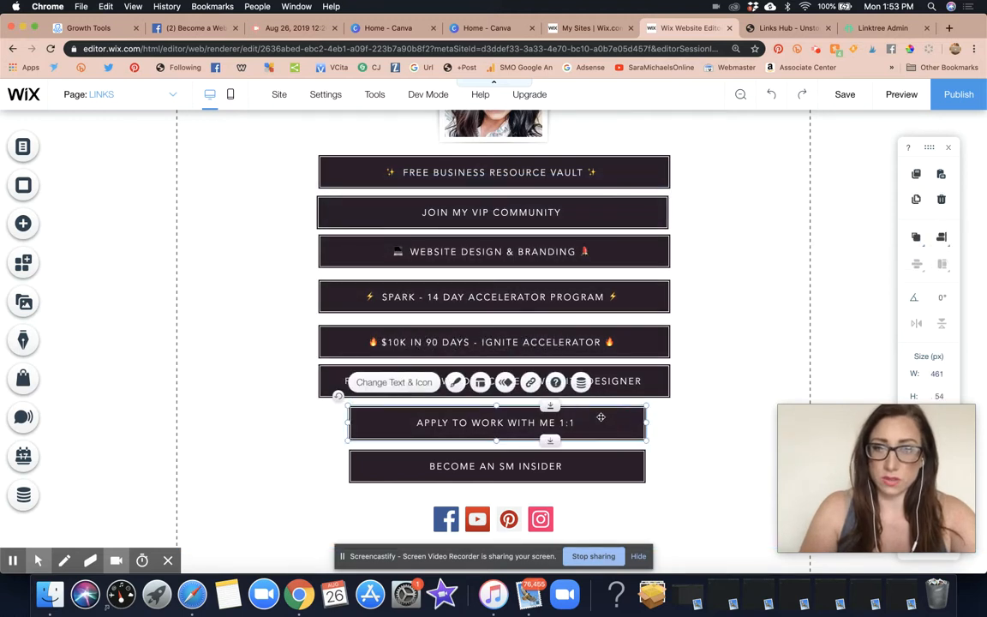
left_click(561, 477)
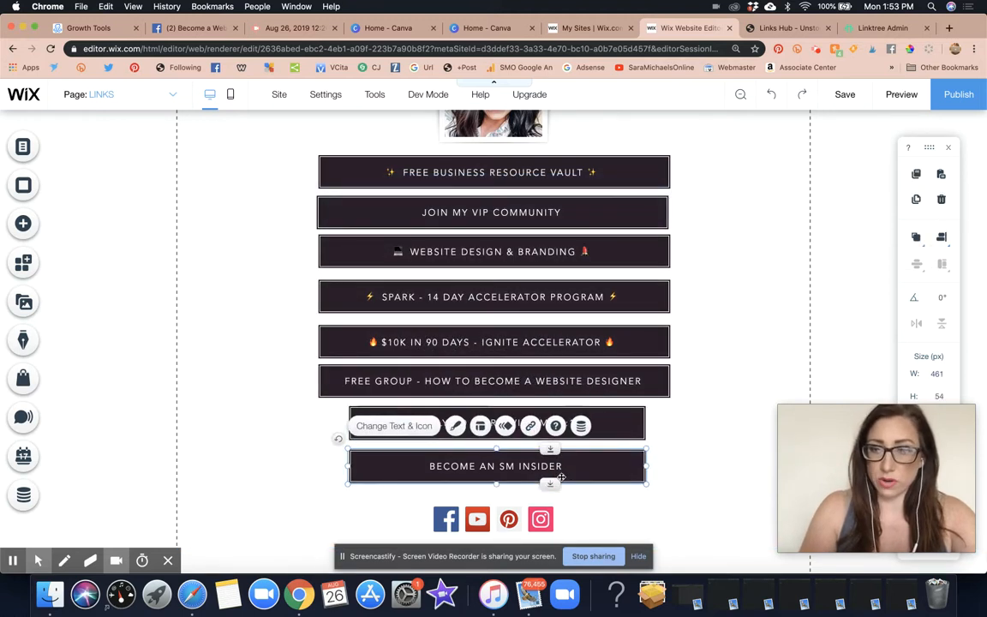
left_click(531, 425)
left_click(377, 246)
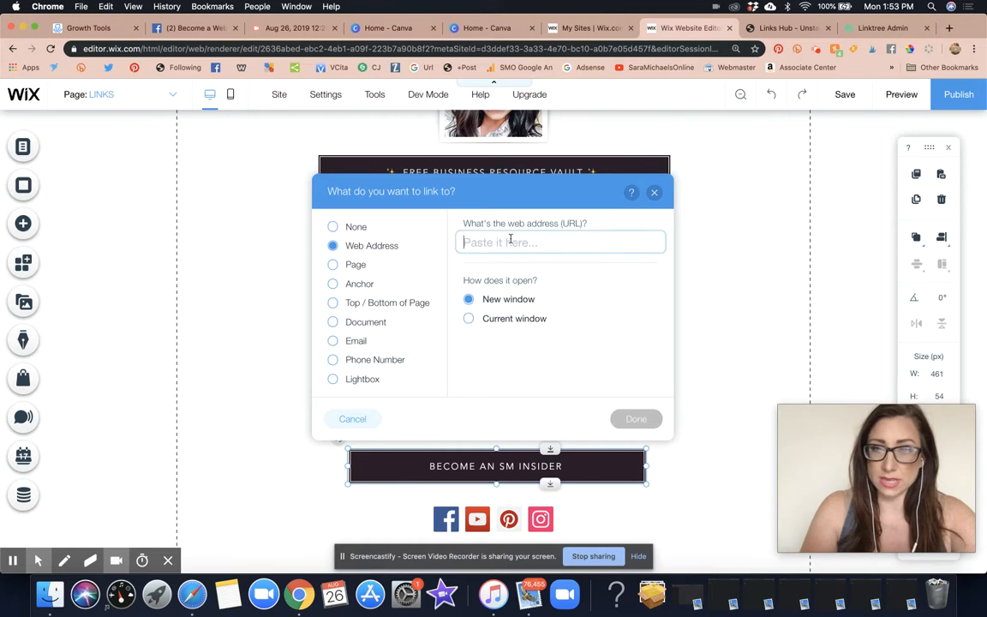
type("bit.ly/sm")
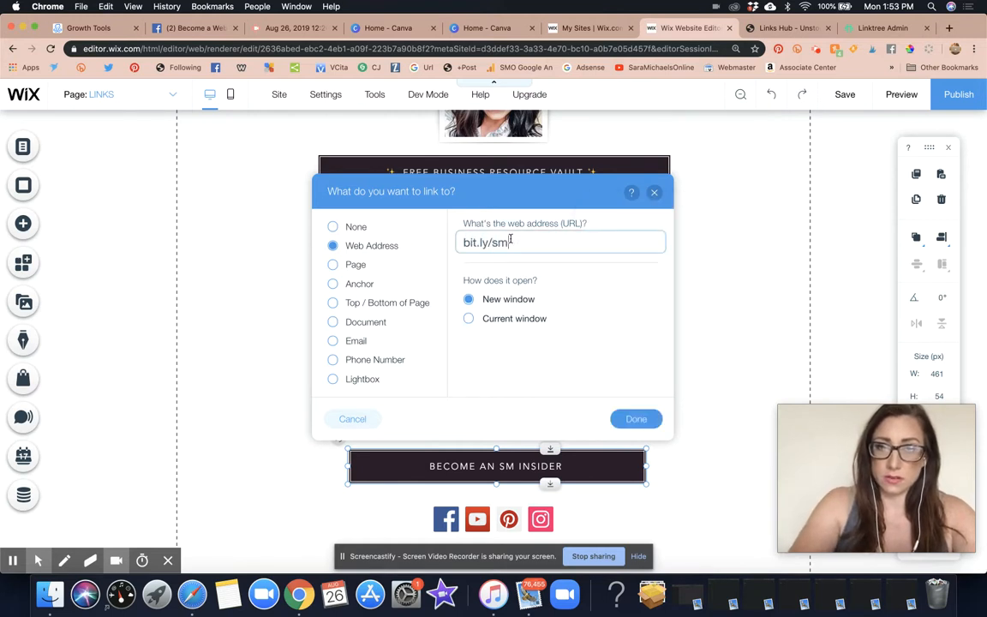
type("subscriberinsid")
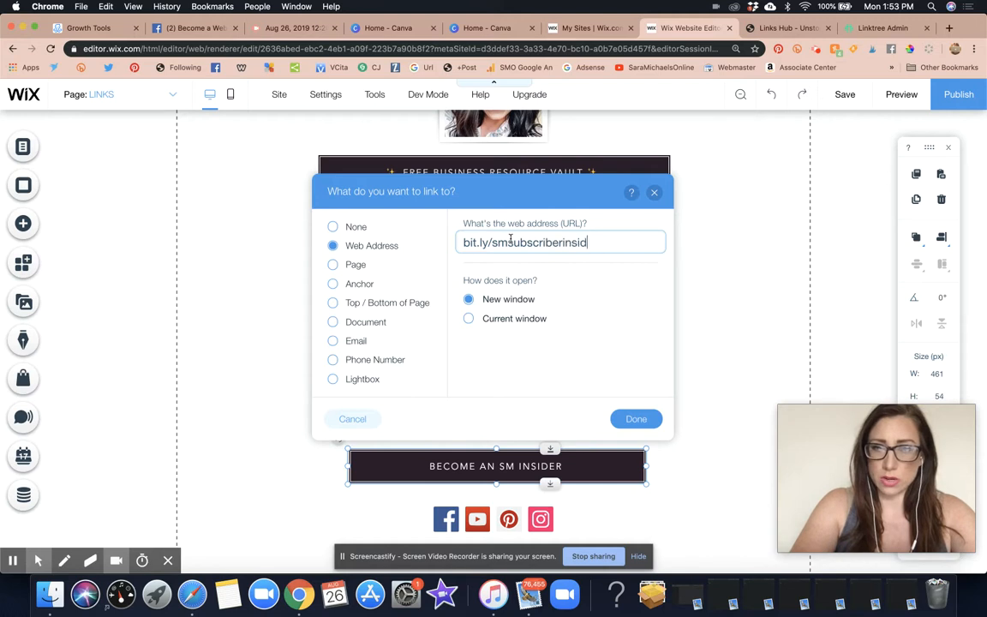
left_click(634, 418)
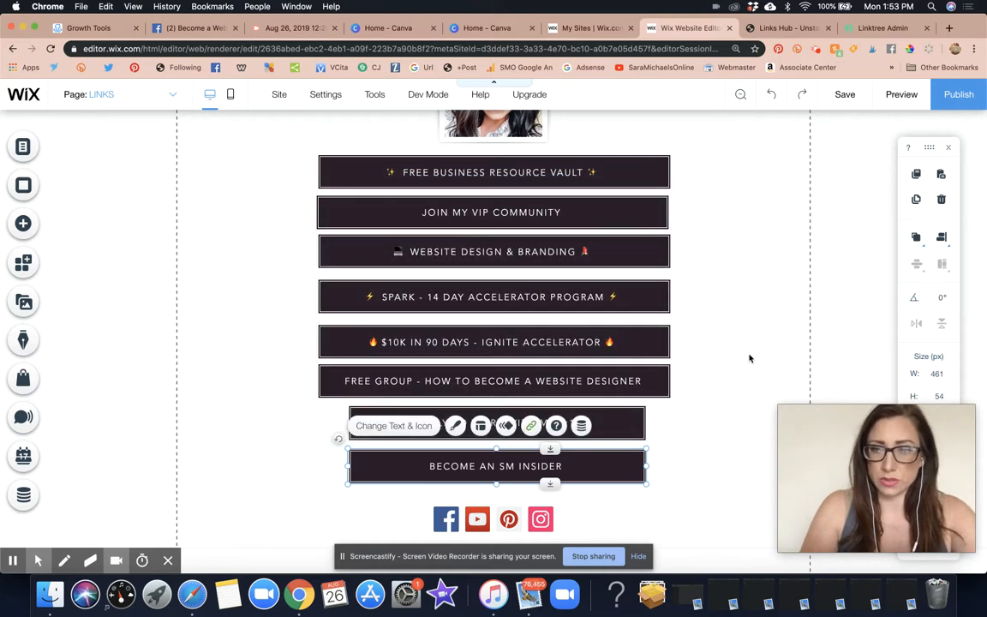
left_click(749, 358)
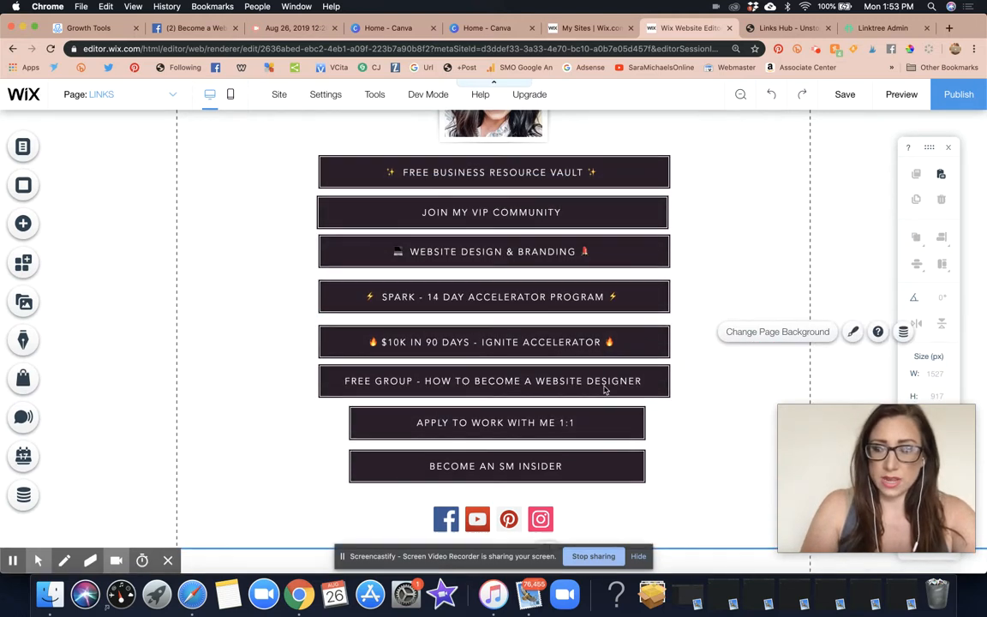
Browse the image, vector art, video and social elements available for adding to the links page
left_click(771, 225)
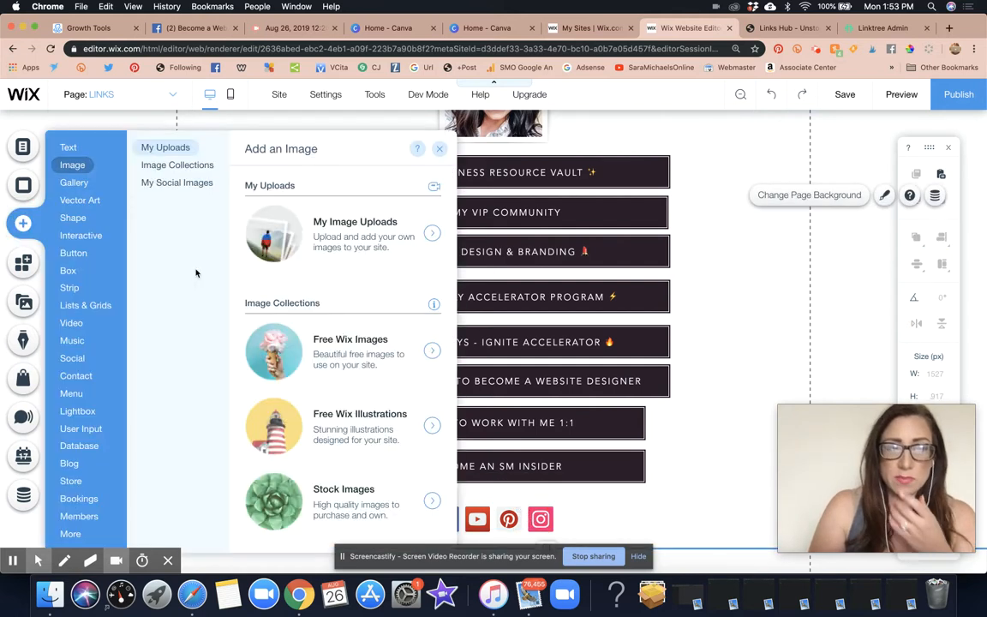
left_click(79, 200)
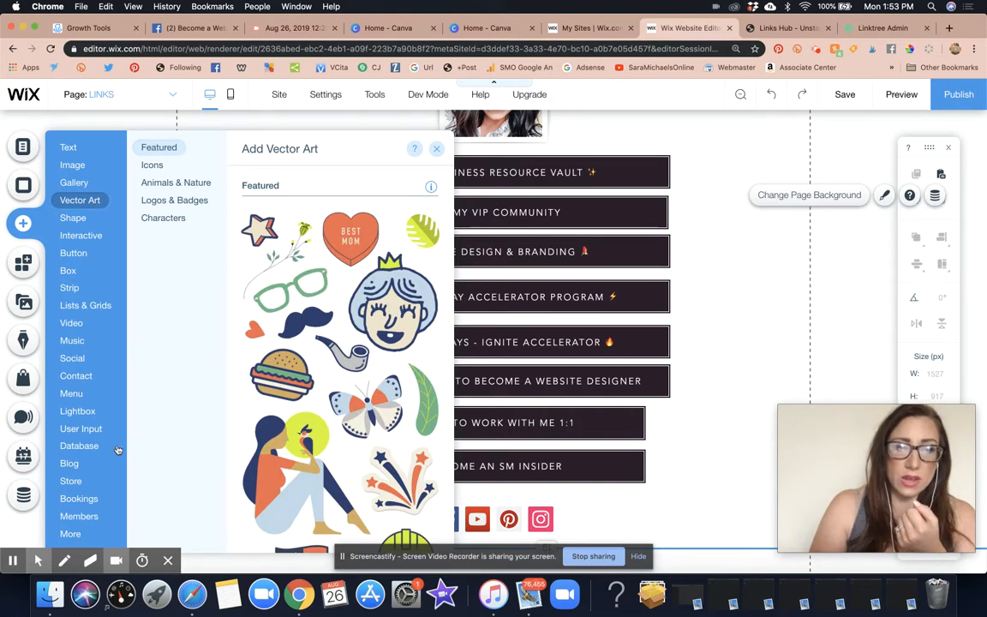
left_click(71, 323)
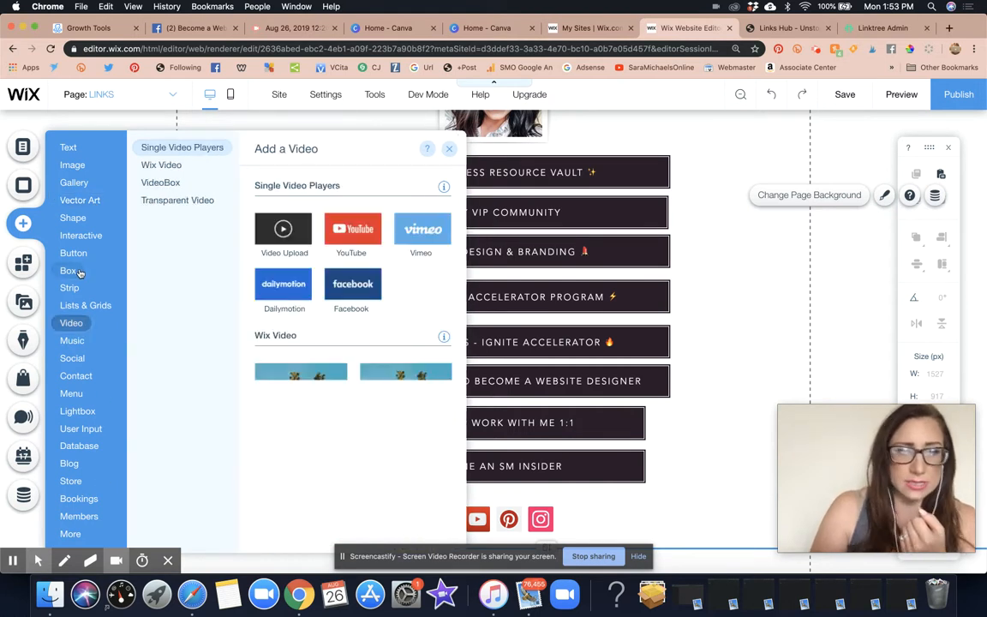
left_click(74, 358)
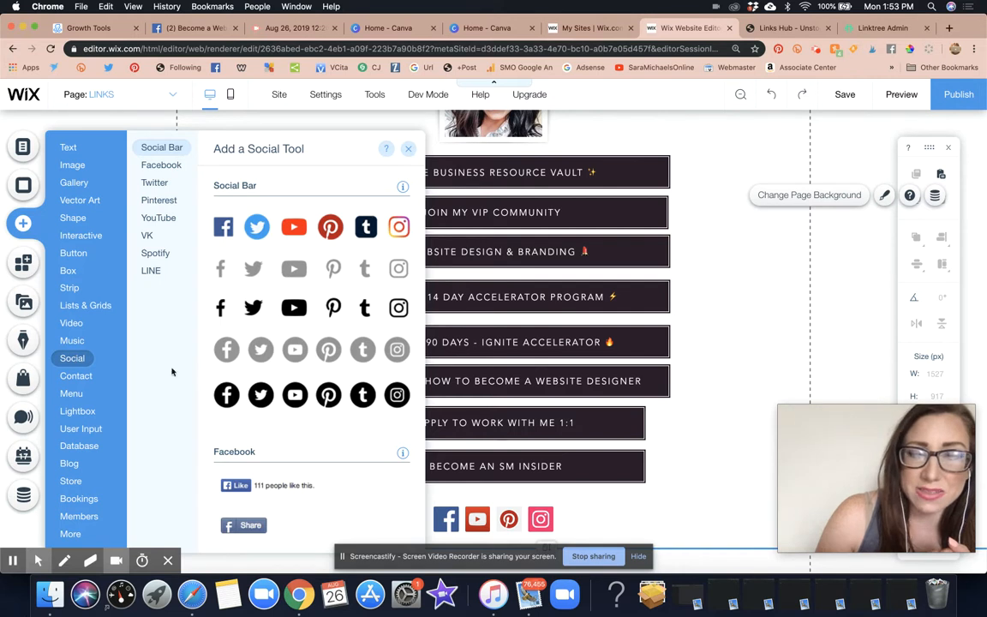
scroll(263, 414, "down", 10)
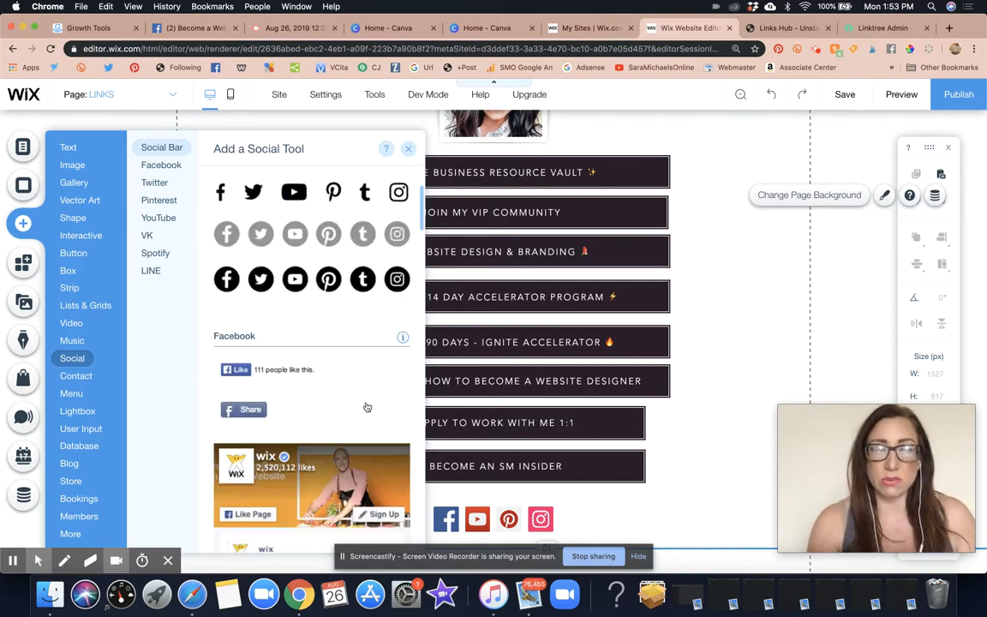
scroll(367, 407, "down", 15)
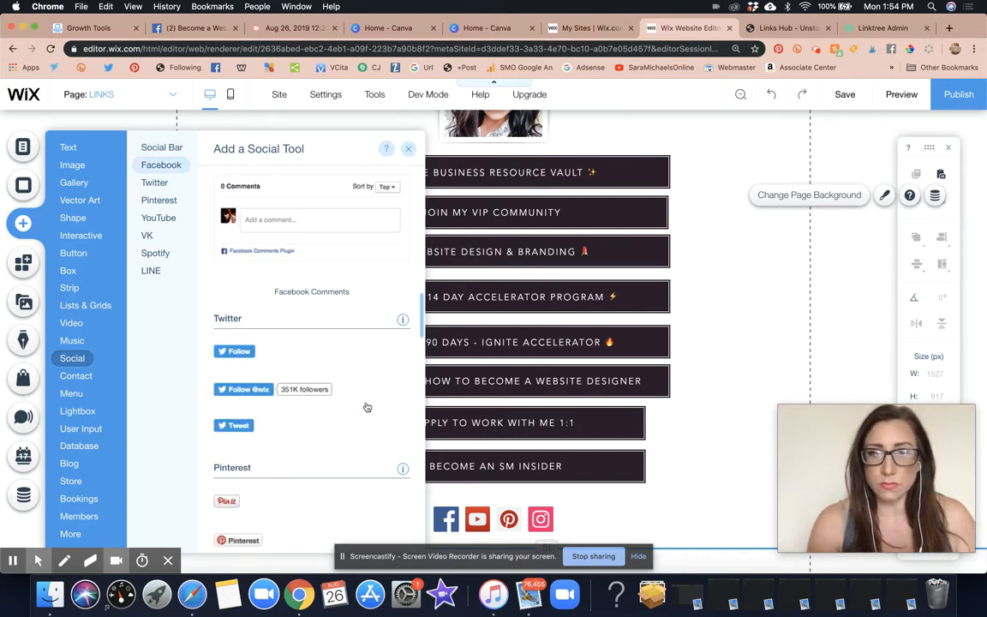
scroll(367, 407, "down", 10)
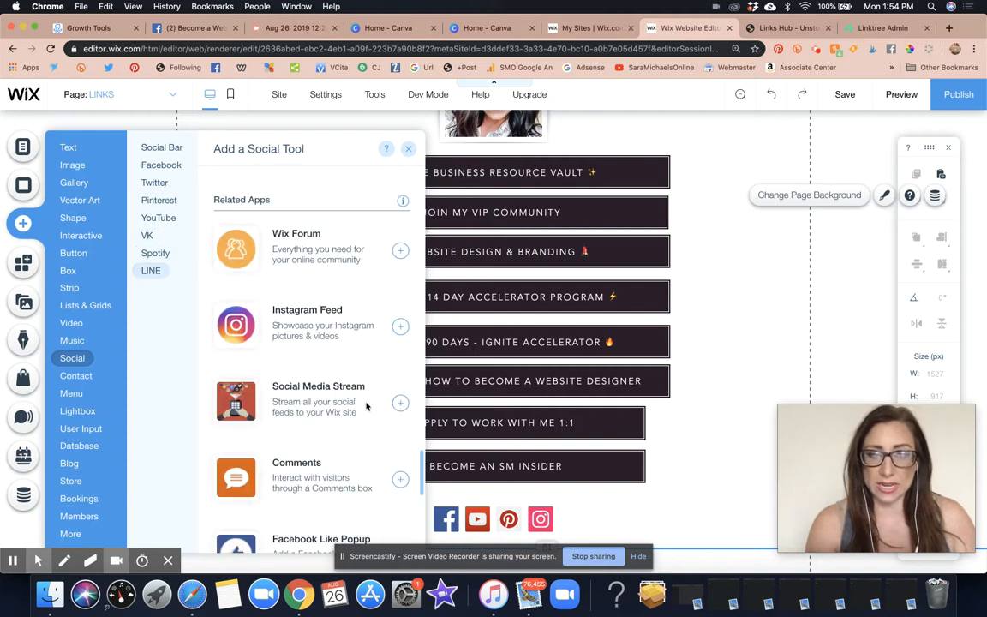
scroll(367, 407, "up", 20)
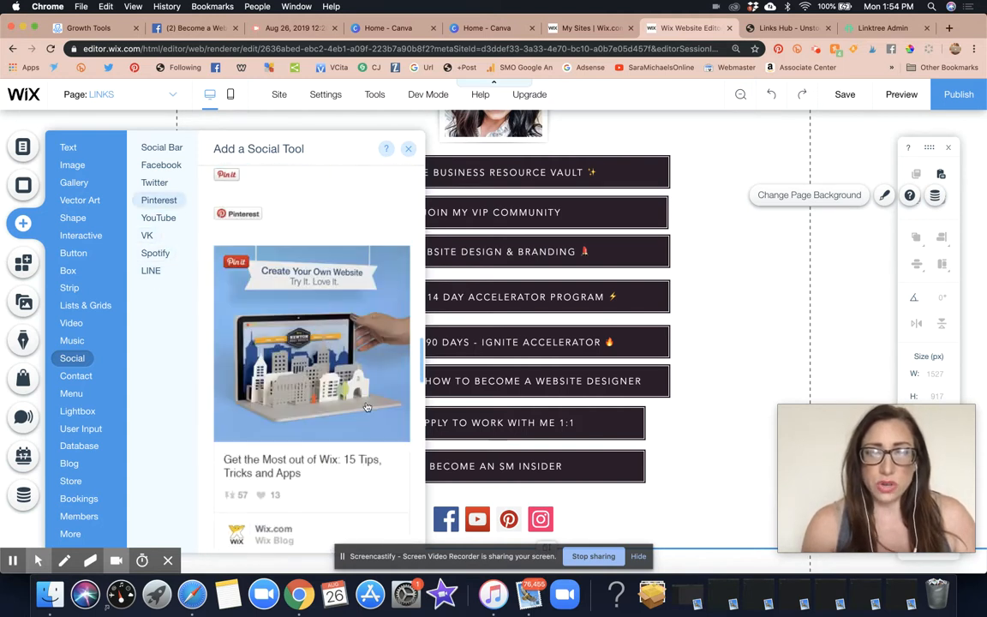
scroll(367, 407, "down", 8)
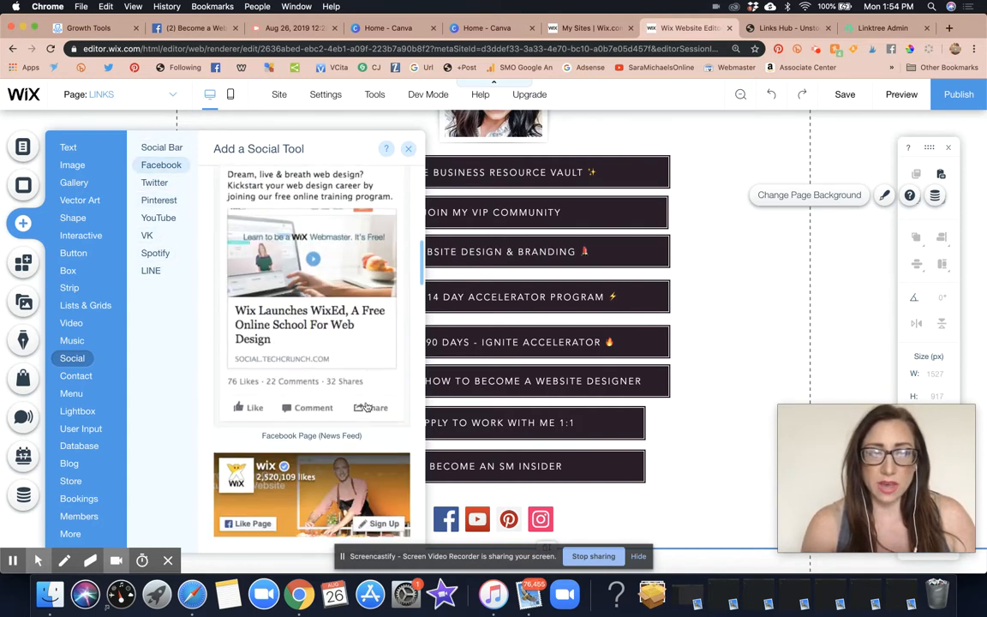
scroll(289, 325, "up", 8)
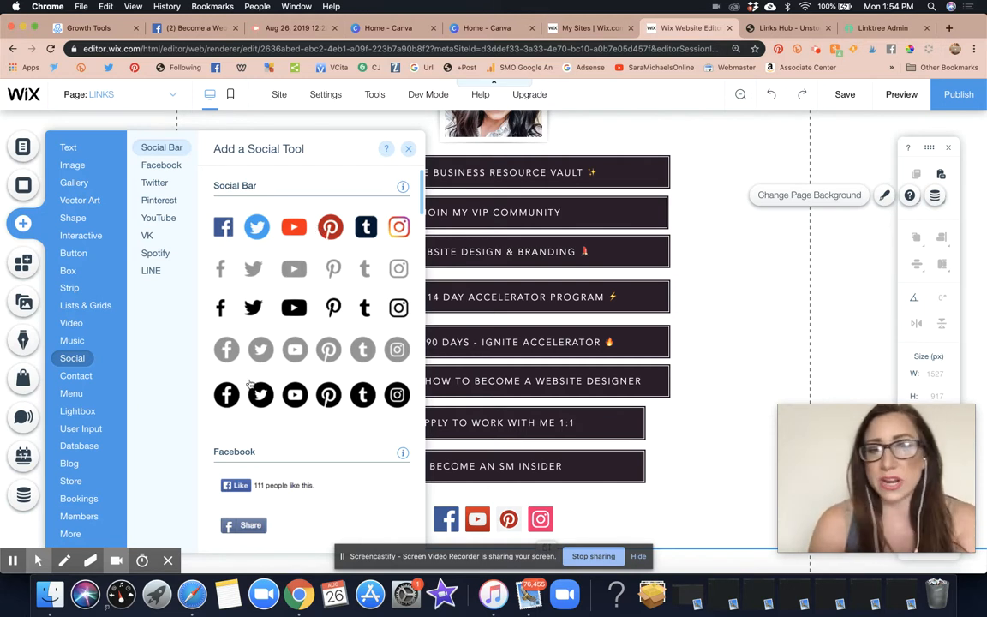
left_click(408, 149)
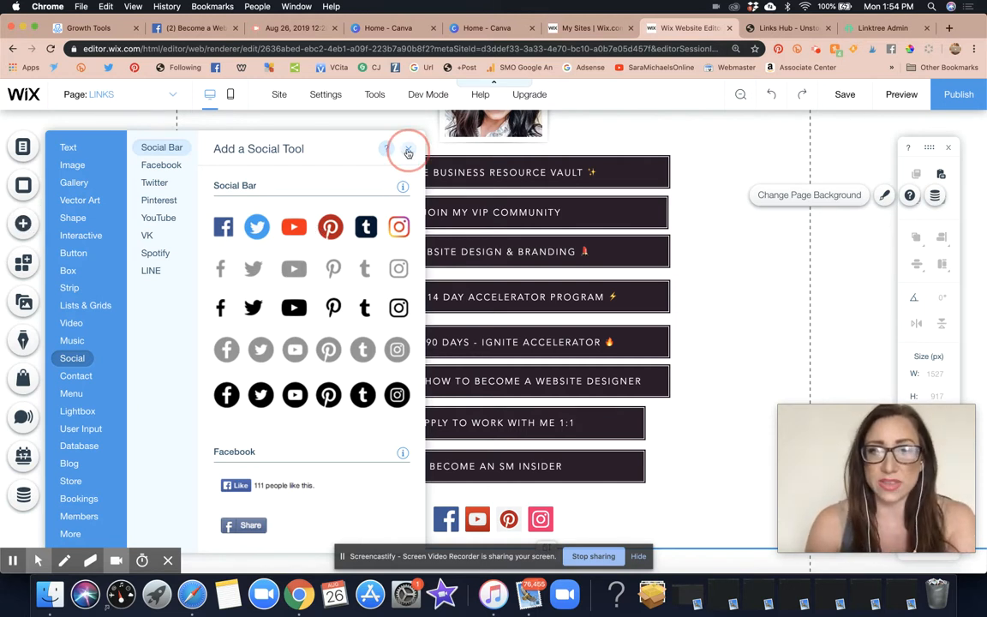
Check the link destinations of the Facebook and YouTube icons in the page's social bar
left_click(511, 519)
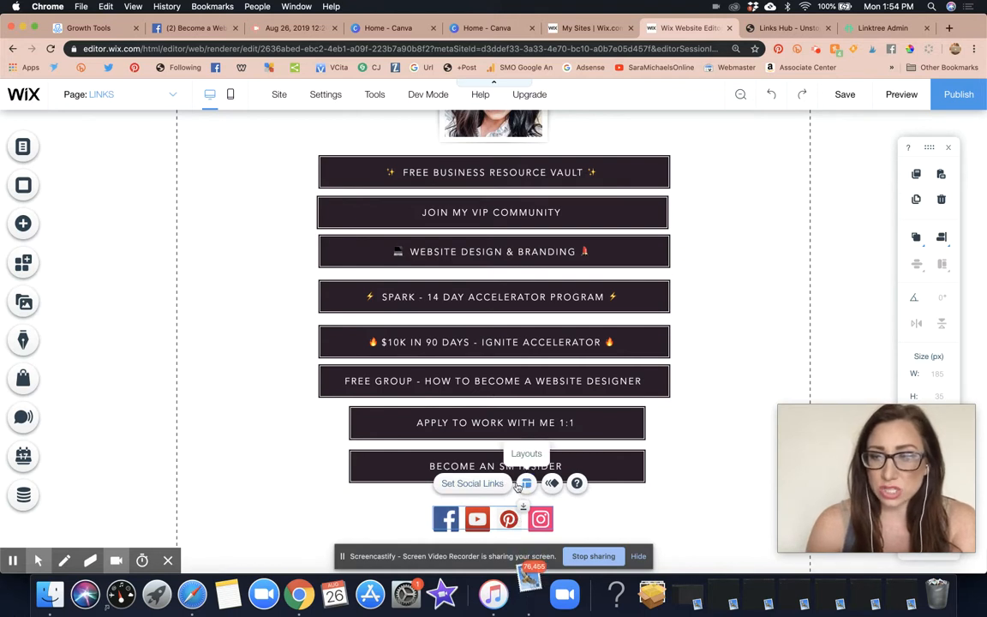
left_click(495, 484)
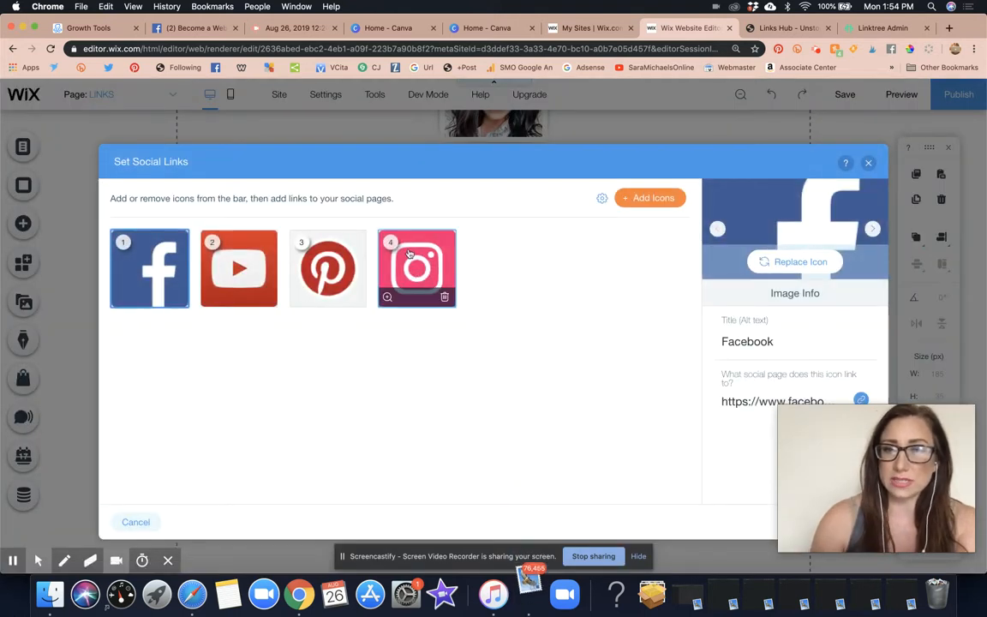
left_click(770, 403)
left_click(636, 418)
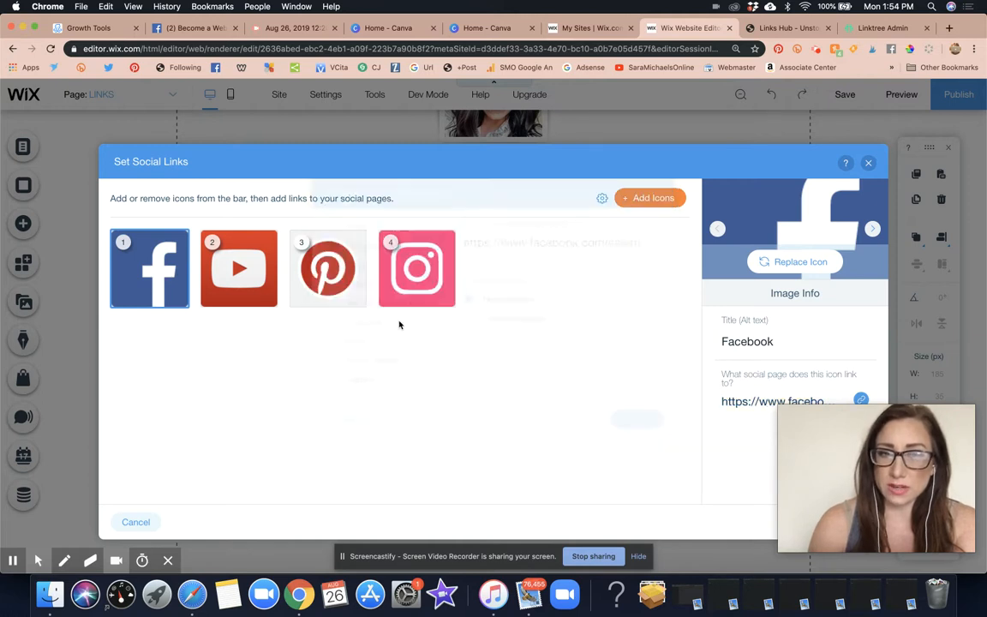
left_click(227, 253)
left_click(764, 399)
left_click(640, 418)
Check the link destinations of the Pinterest and Instagram icons and close the social link settings, keeping them
left_click(327, 268)
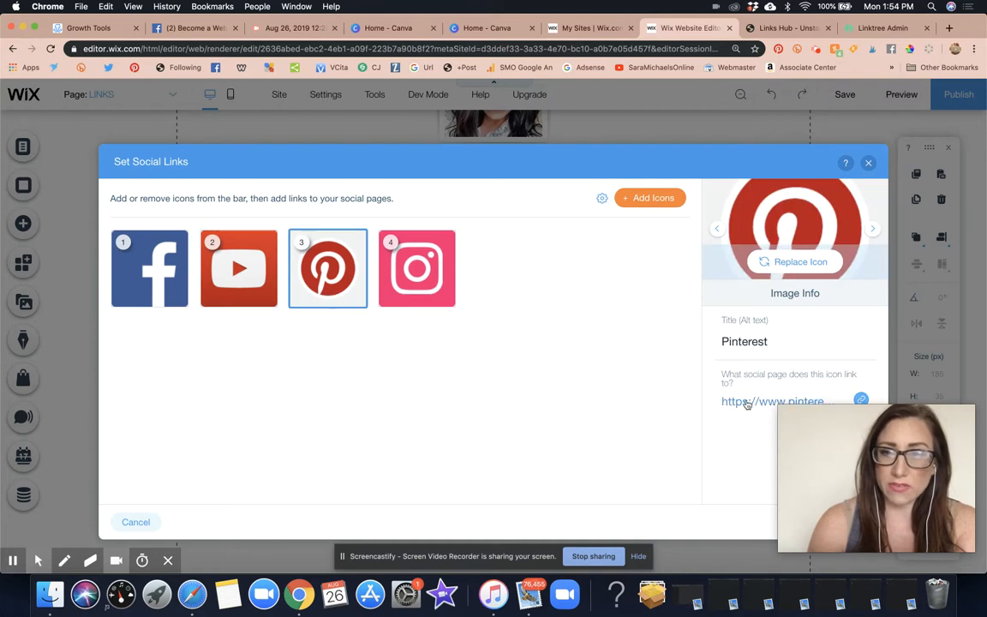
left_click(752, 401)
left_click(638, 418)
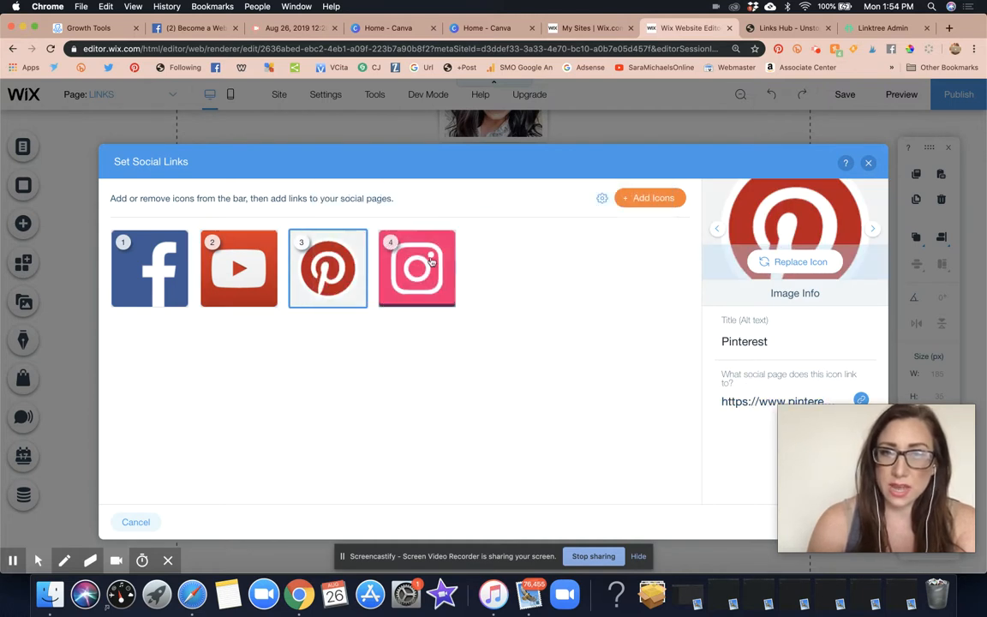
left_click(417, 267)
left_click(765, 403)
left_click(634, 417)
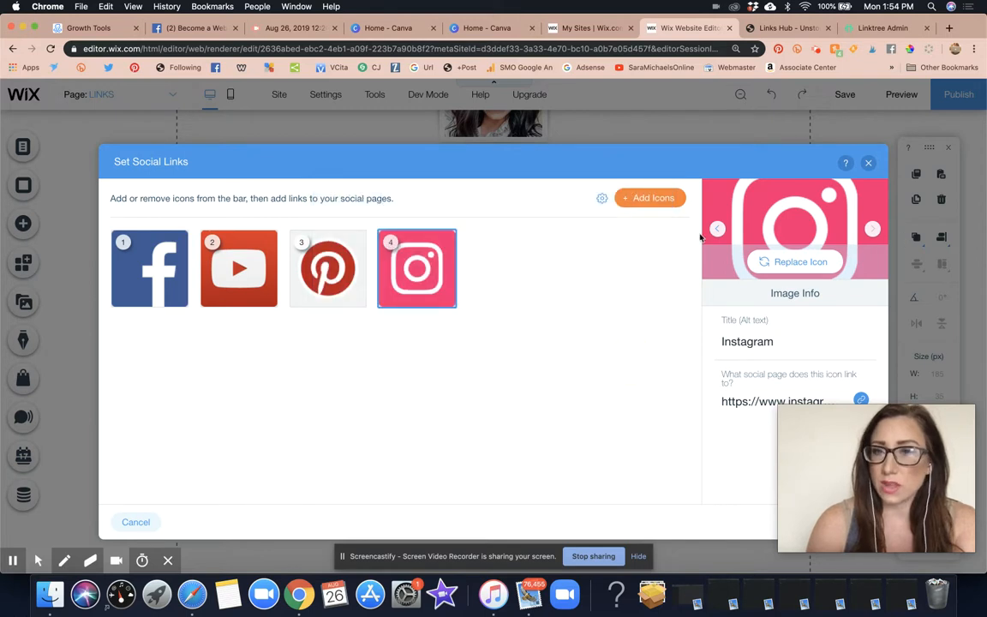
left_click(868, 162)
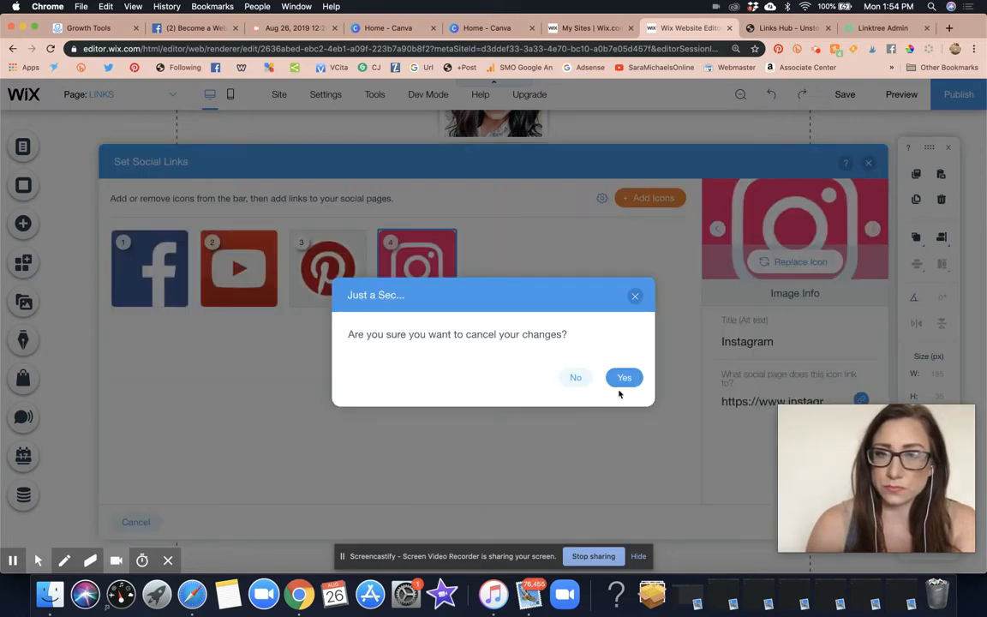
left_click(576, 377)
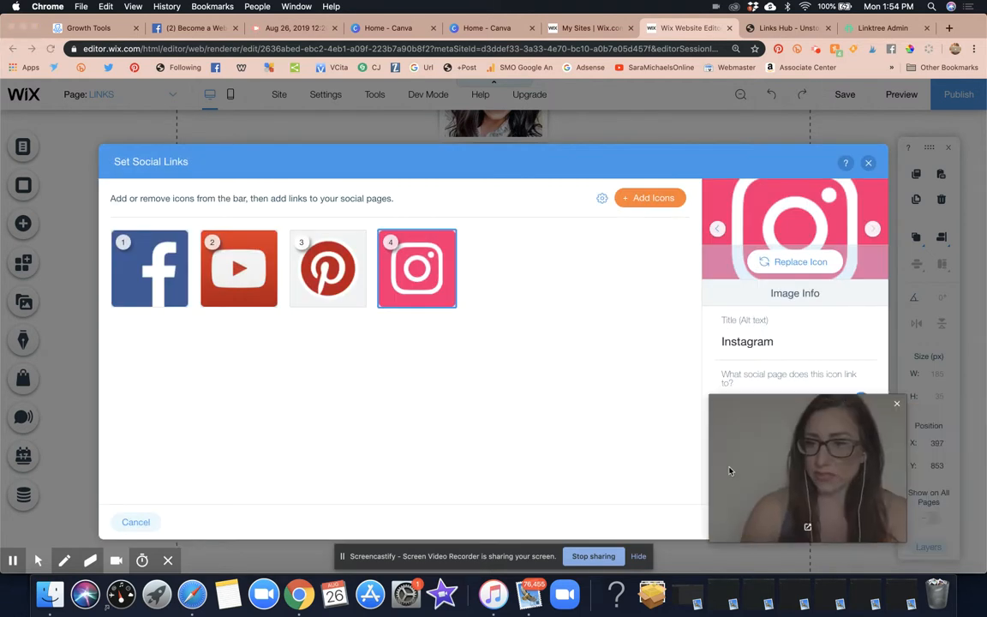
left_click(848, 521)
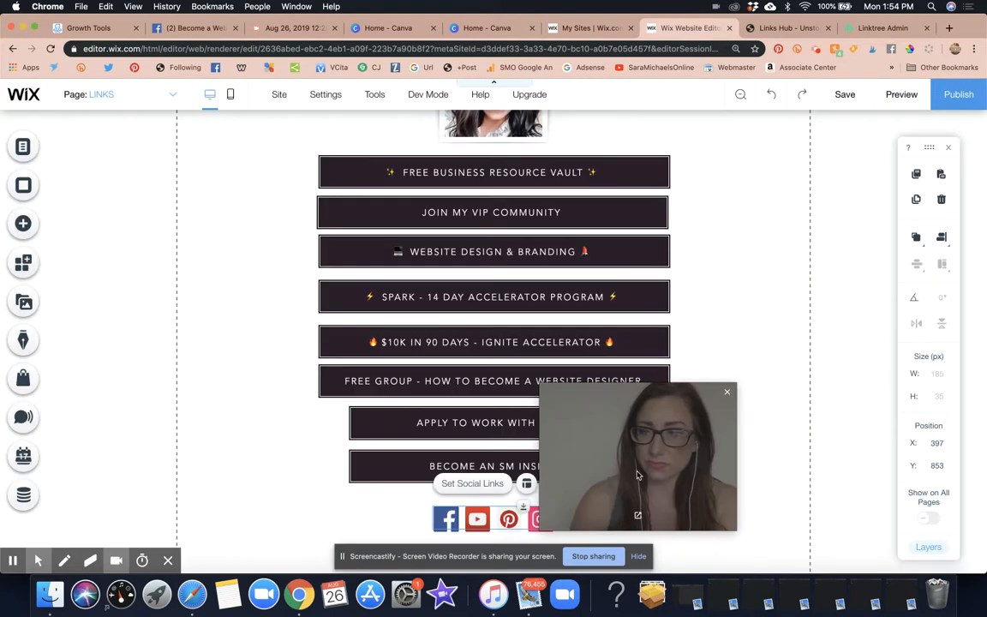
Insert COCREATING QUEENS into the VIP community button's text so it reads JOIN MY COCREATING QUEENS VIP COMMUNITY
left_click(525, 203)
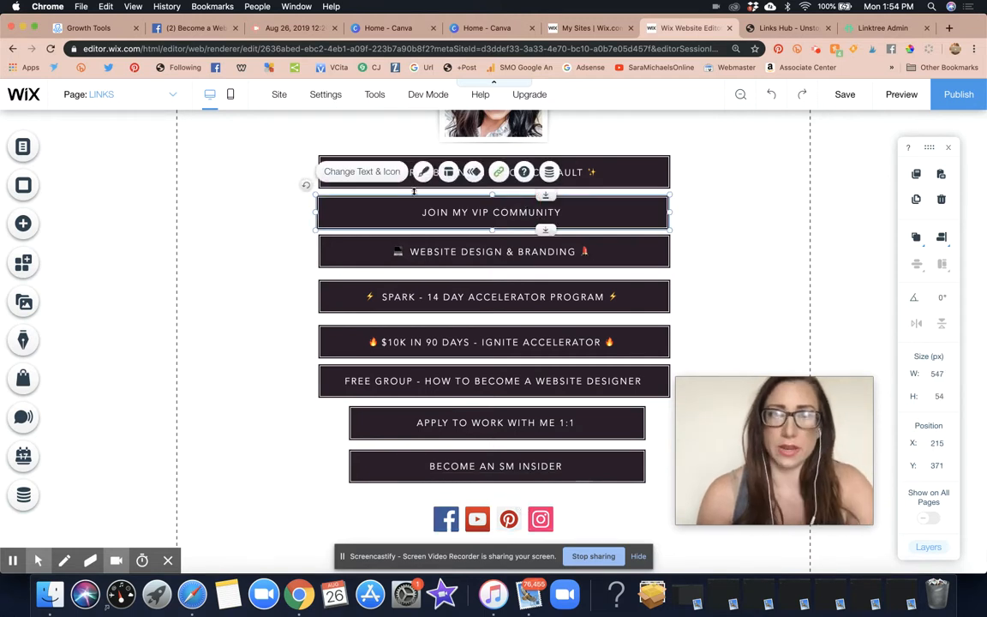
left_click(377, 171)
left_click(754, 318)
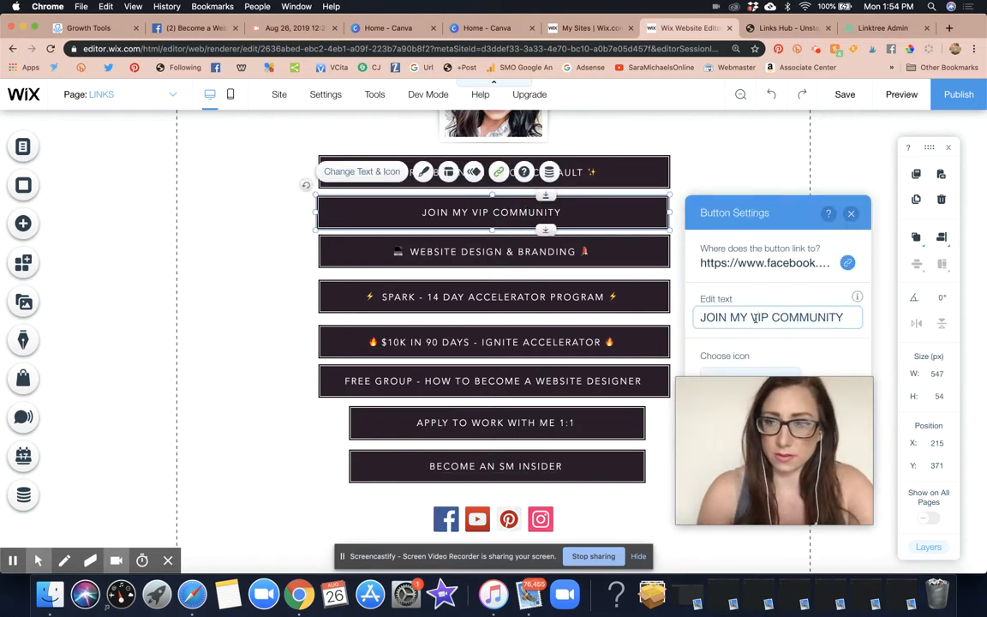
type("COCREATING QUEENS")
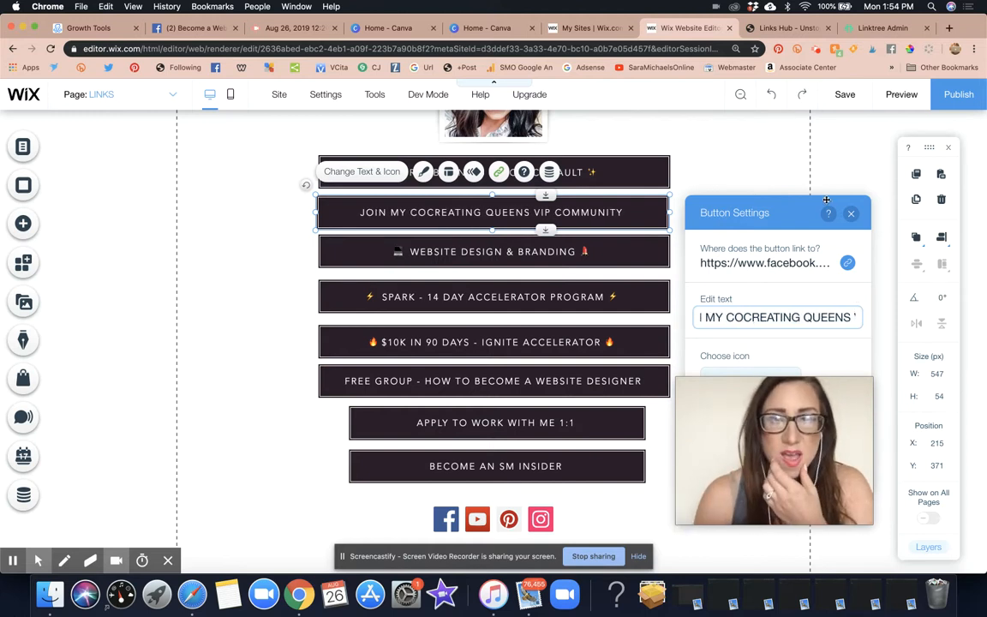
left_click(807, 169)
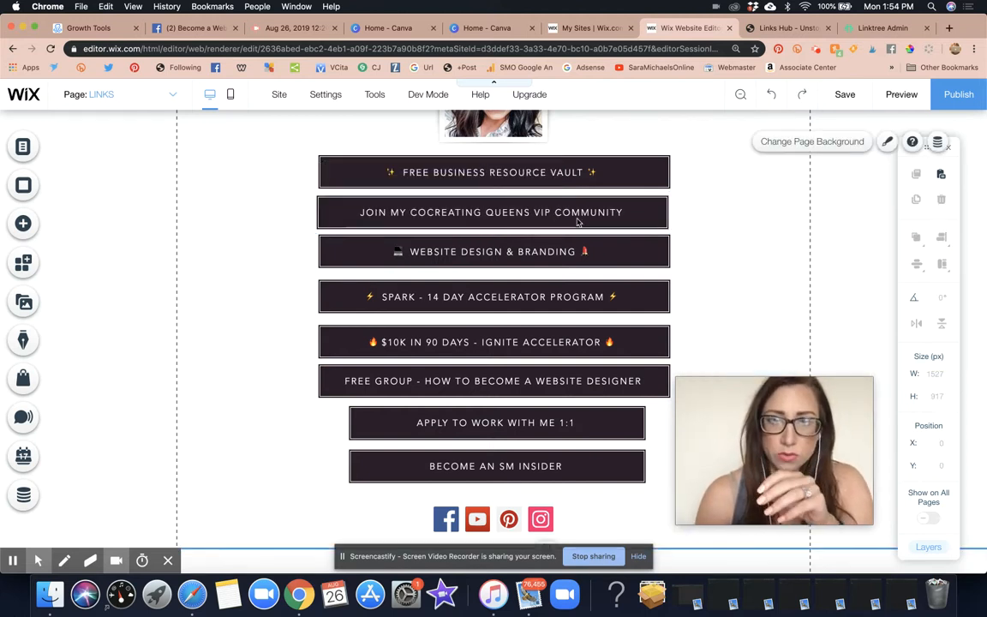
Replace MY with THE in the VIP community button's text so it reads JOIN THE COCREATING QUEENS VIP COMMUNITY
left_click(411, 214)
left_click(360, 171)
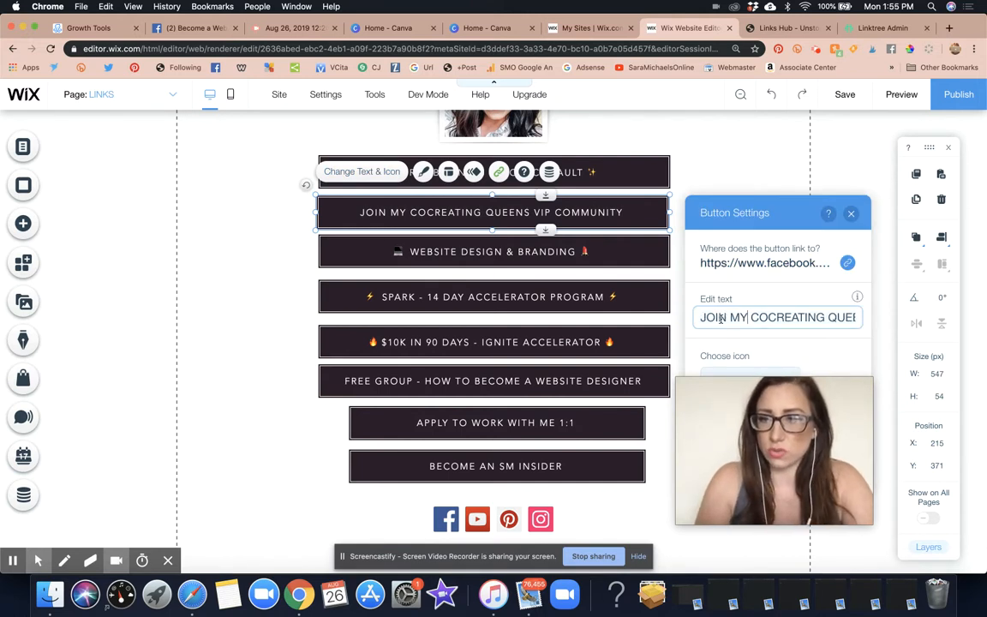
key("BackSpace")
key("BackSpace")
type("TJ")
key("BackSpace")
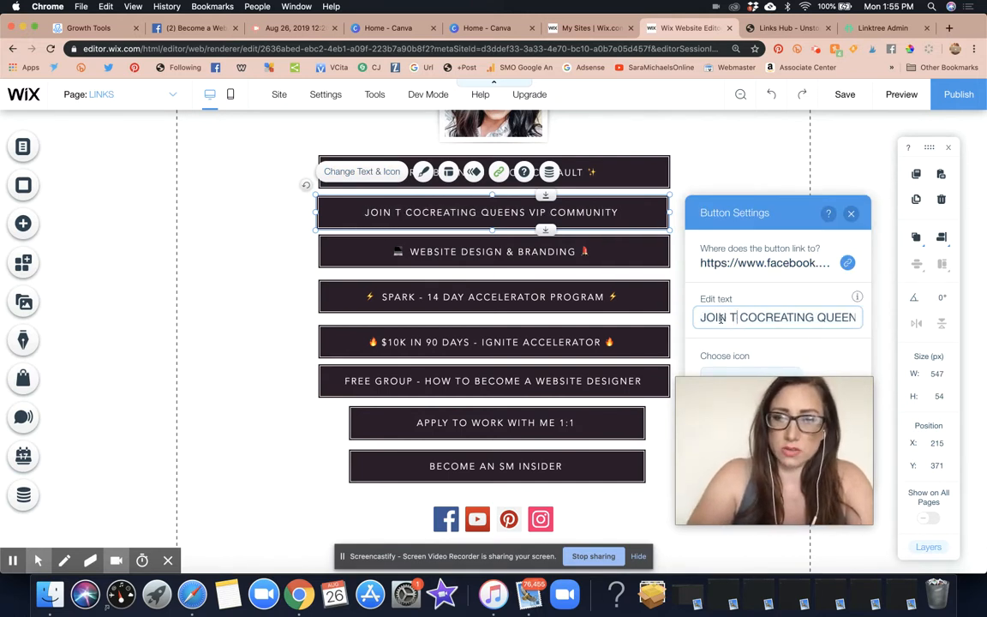
key("BackSpace")
type("MY")
key("BackSpace")
key("BackSpace")
type("THE")
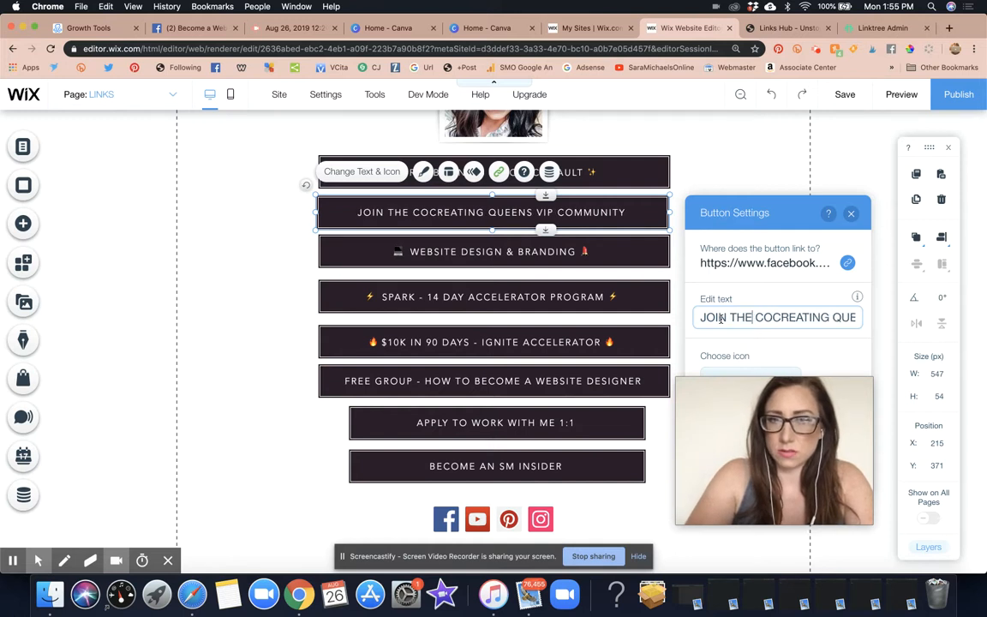
left_click(730, 181)
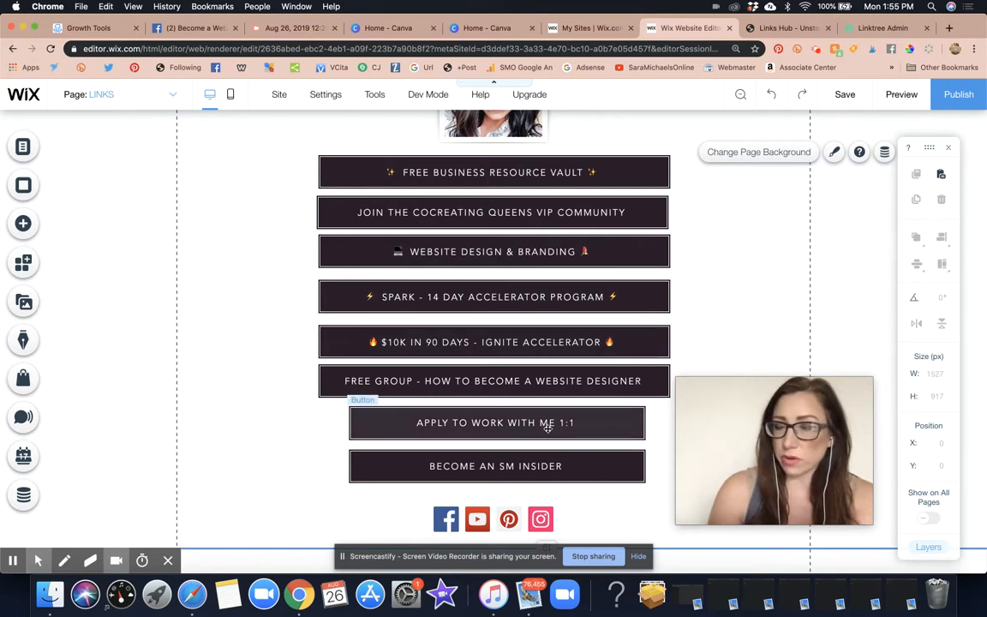
Add a Classic strip with the green mountain landscape background below the social icons on the links page
scroll(791, 275, "up", 4)
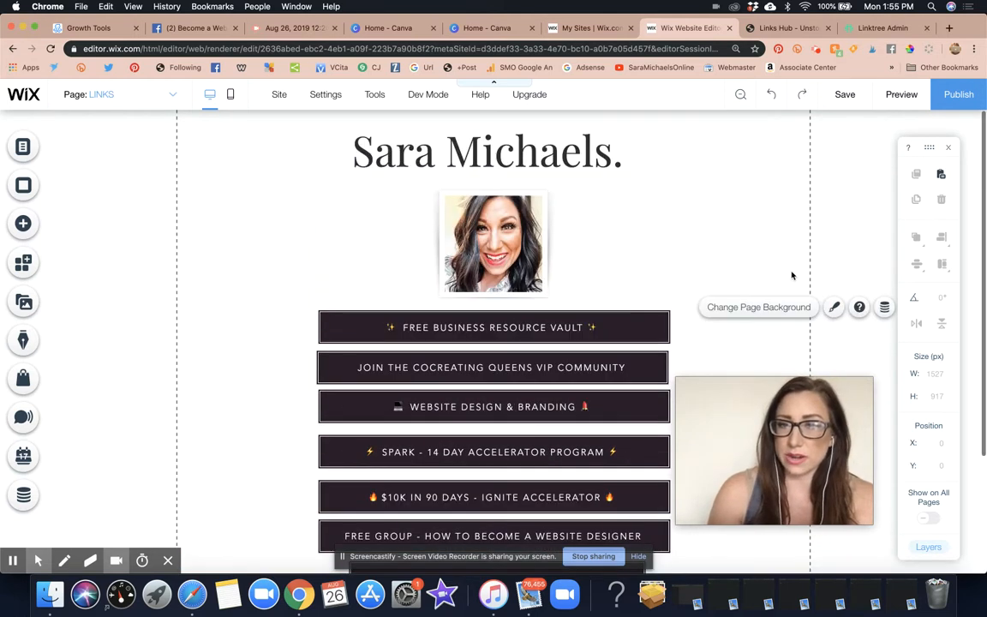
scroll(792, 275, "down", 4)
scroll(135, 178, "up", 4)
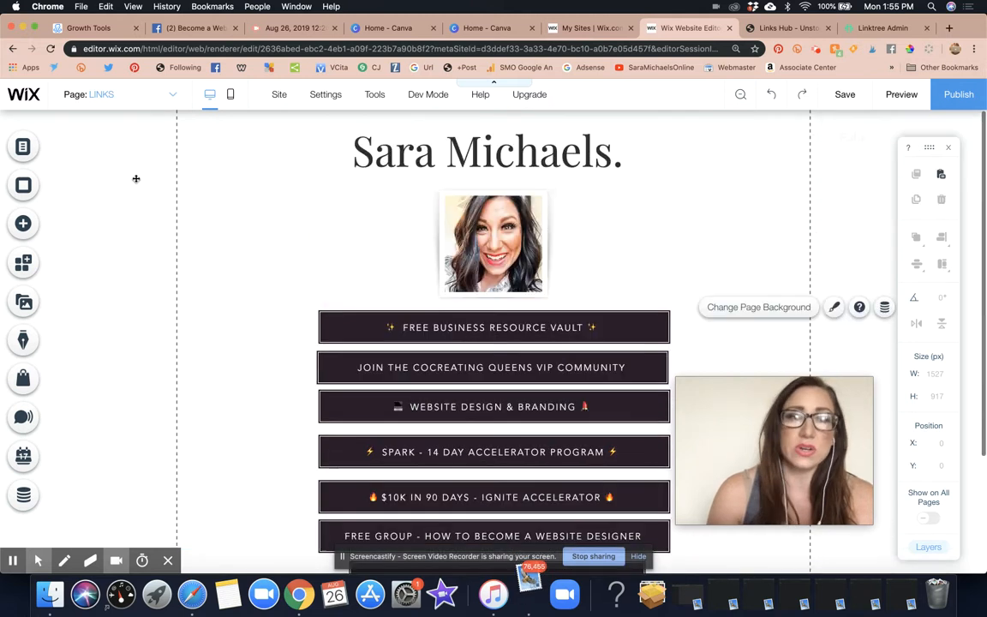
left_click(23, 224)
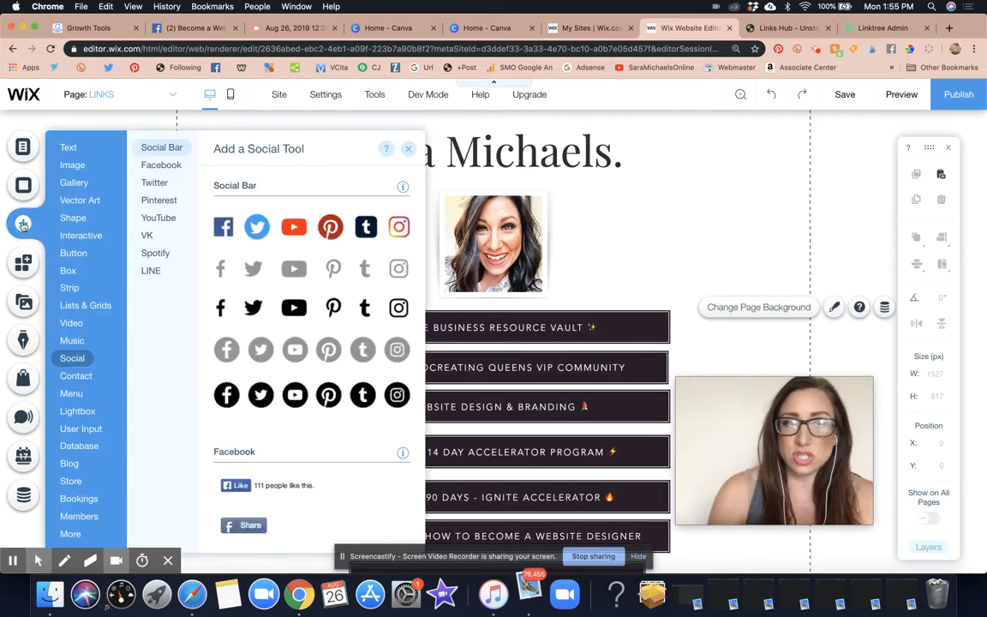
mouse_move(66, 168)
mouse_move(62, 358)
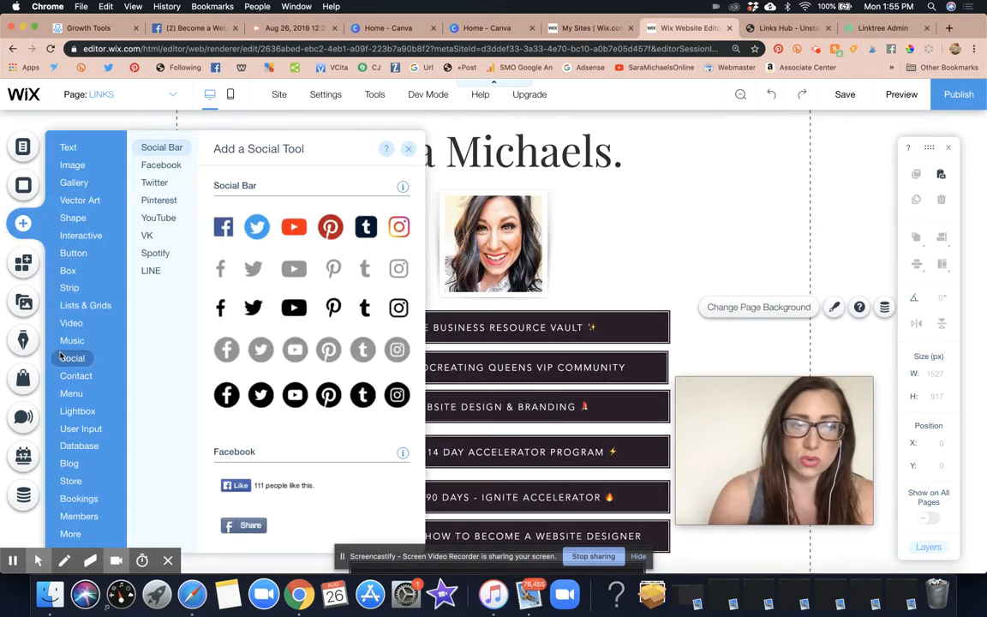
mouse_move(71, 287)
scroll(361, 330, "down", 5)
scroll(362, 331, "down", 10)
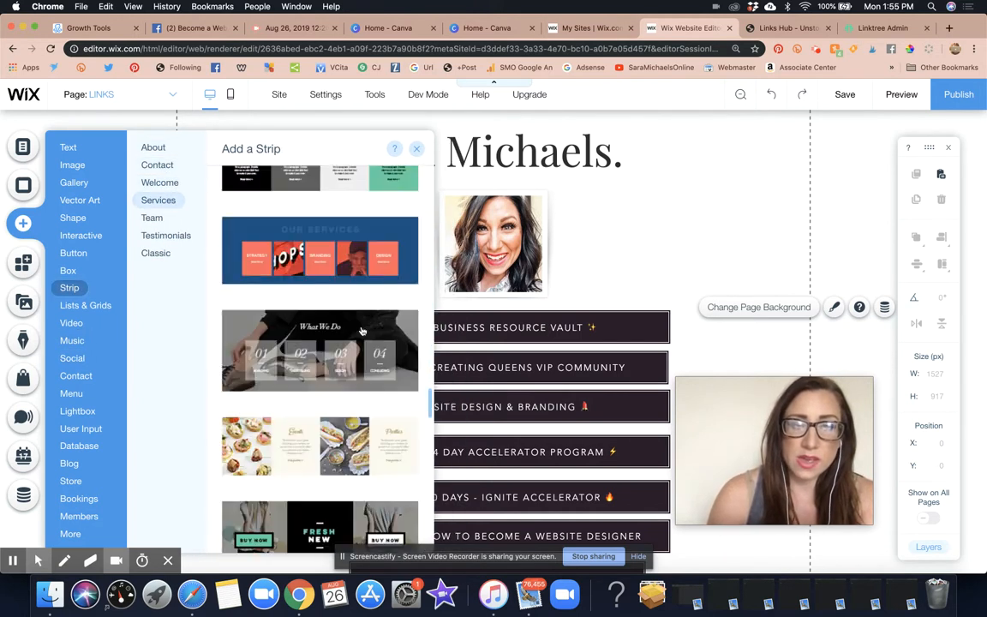
scroll(361, 330, "down", 10)
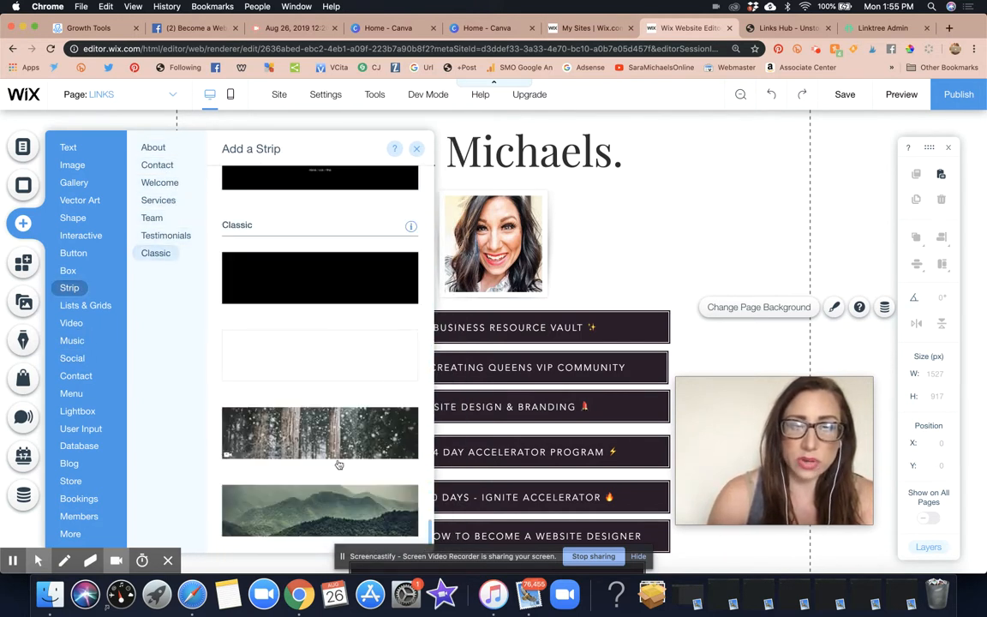
left_click(334, 514)
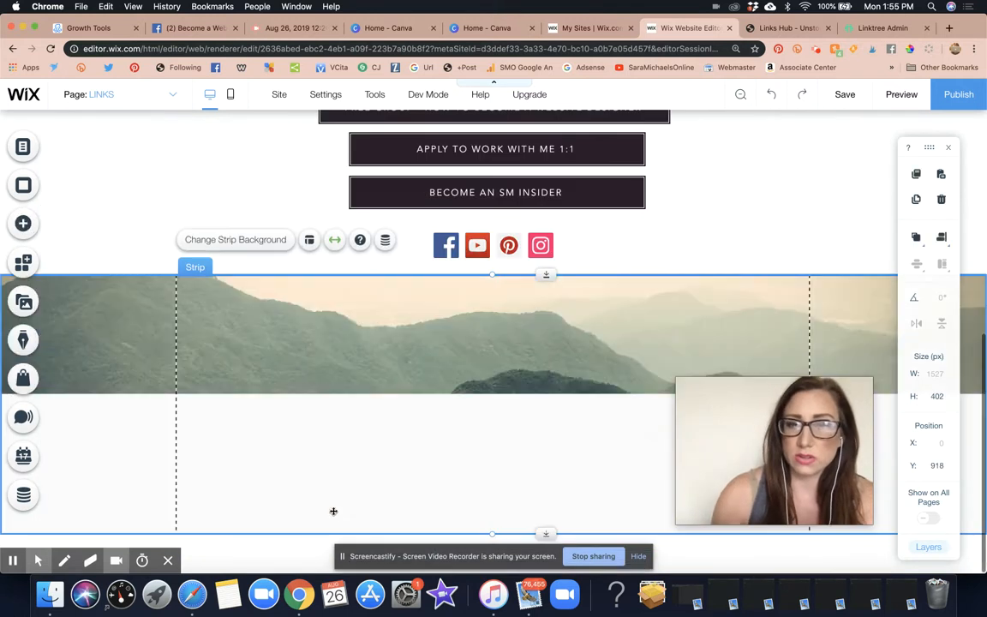
Try to move the mountain strip up over the link buttons and stretch it to about 744 px high
left_click_drag(586, 434, 595, 220)
scroll(557, 265, "up", 3)
left_click_drag(533, 290, 526, 198)
left_click_drag(546, 374, 532, 472)
scroll(531, 470, "down", 5)
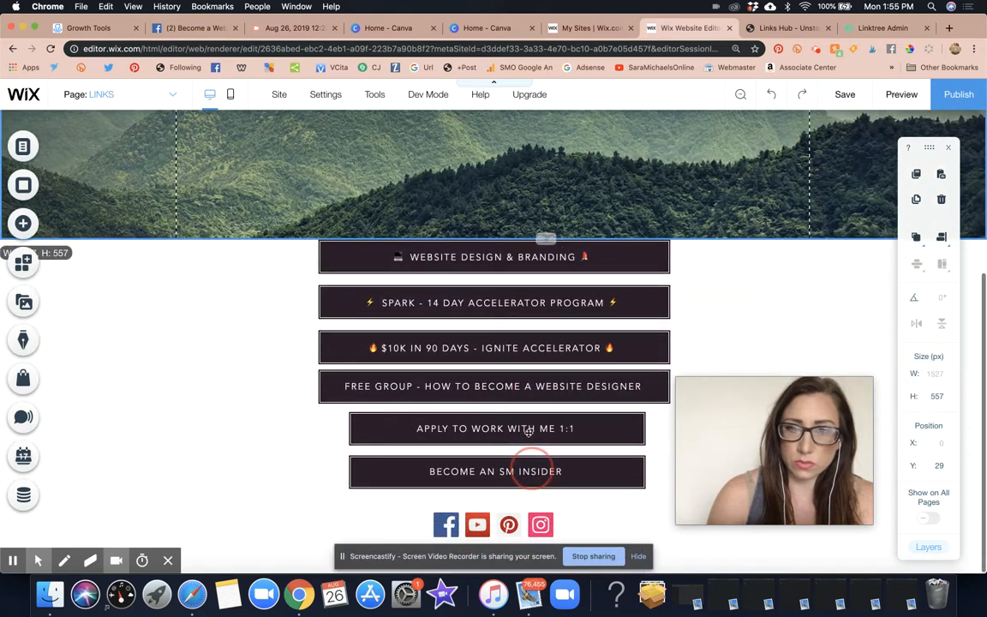
left_click_drag(545, 238, 523, 363)
left_click(566, 231)
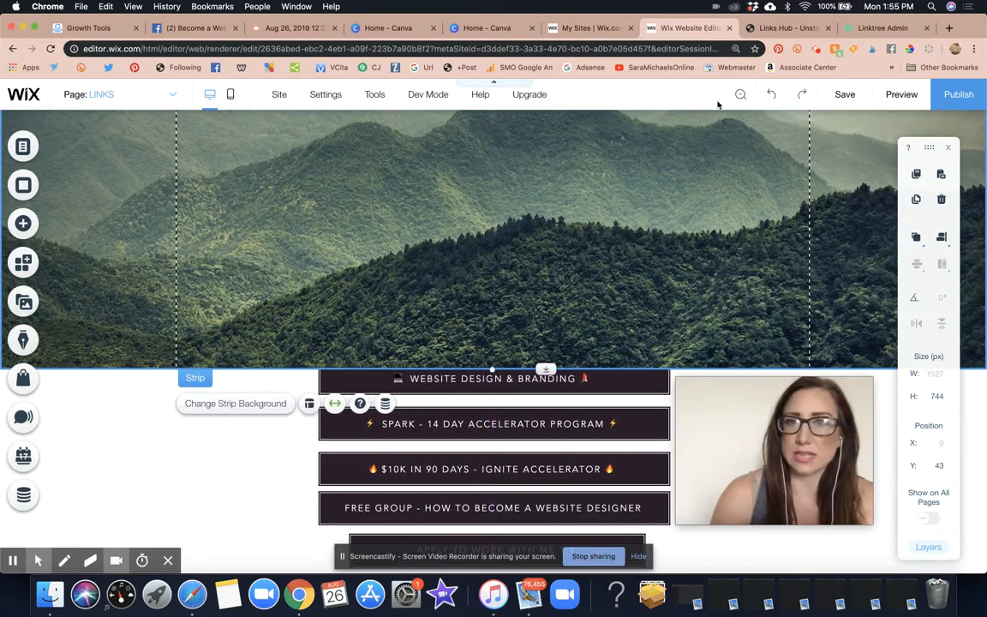
Undo the last height changes and moves of the mountain strip
left_click(771, 96)
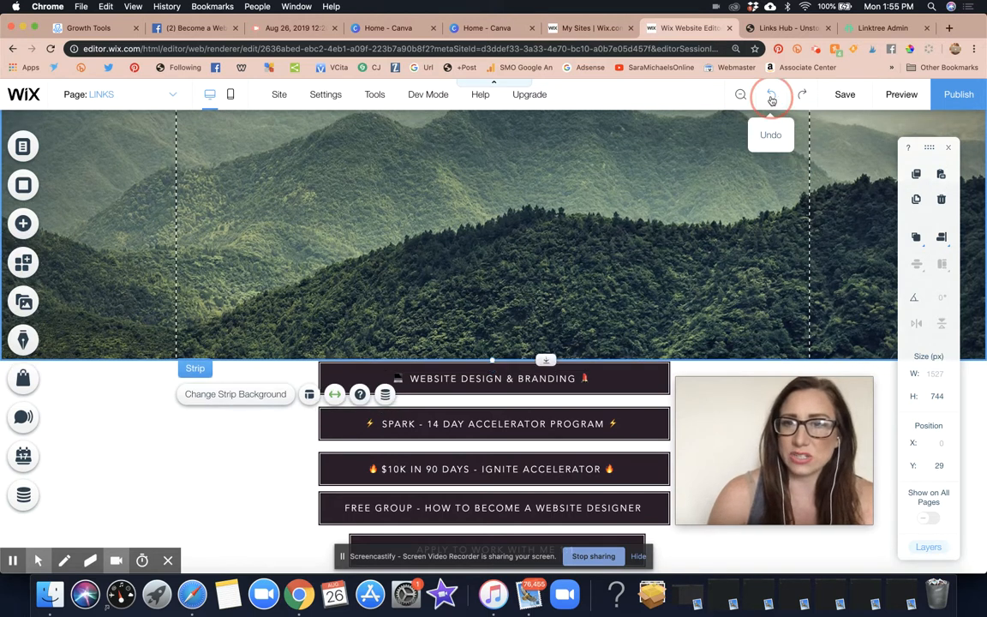
left_click(771, 98)
left_click(771, 98)
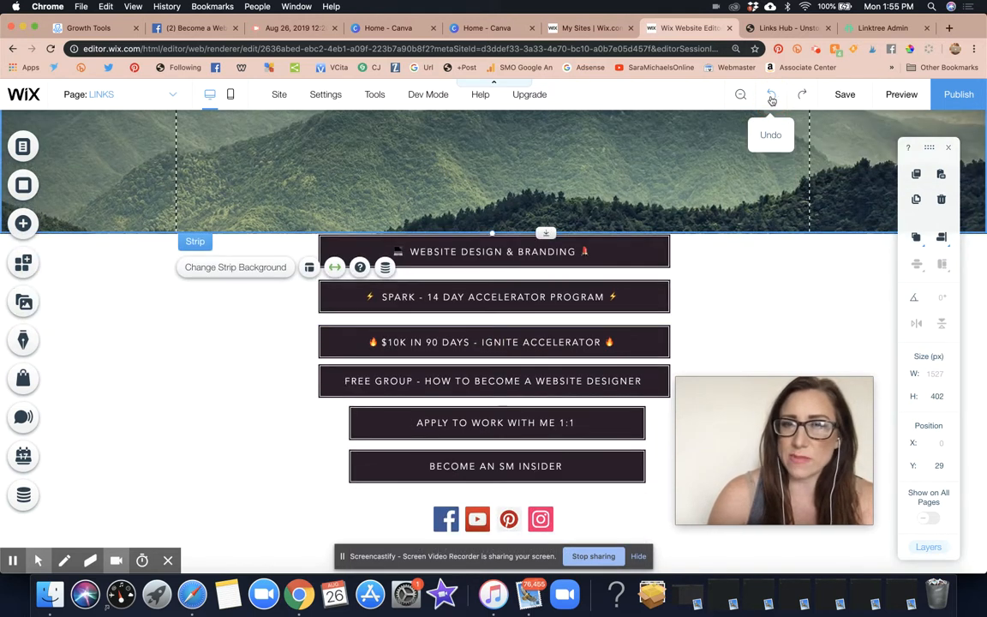
left_click(773, 95)
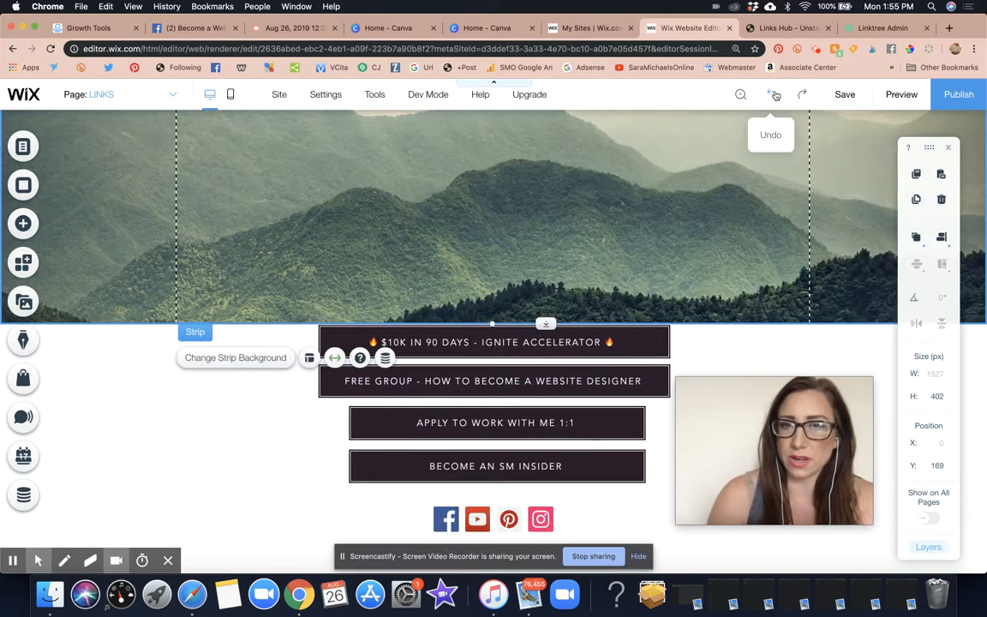
Move the mountain strip back down below the social icons to about Y 1065
scroll(687, 256, "up", 3)
left_click_drag(419, 304, 419, 350)
left_click_drag(547, 440, 548, 561)
scroll(435, 340, "down", 3)
left_click_drag(388, 308, 392, 445)
scroll(687, 274, "up", 3)
scroll(687, 274, "up", 3)
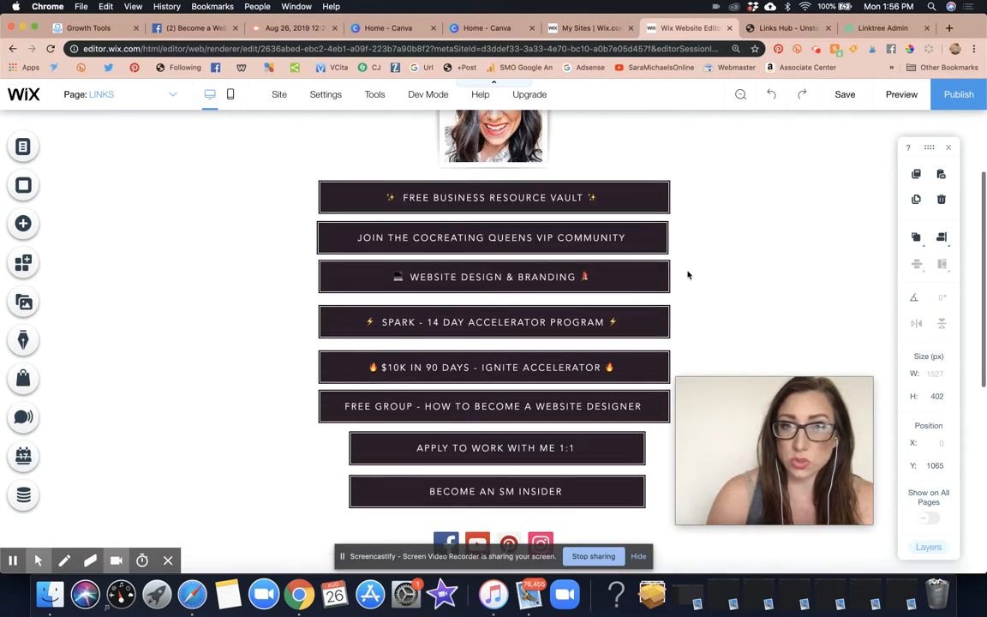
Group the name heading, profile photo, link buttons and social icons into a single group
scroll(275, 164, "up", 3)
left_click_drag(252, 149, 538, 353)
scroll(370, 308, "down", 9)
left_click(377, 371)
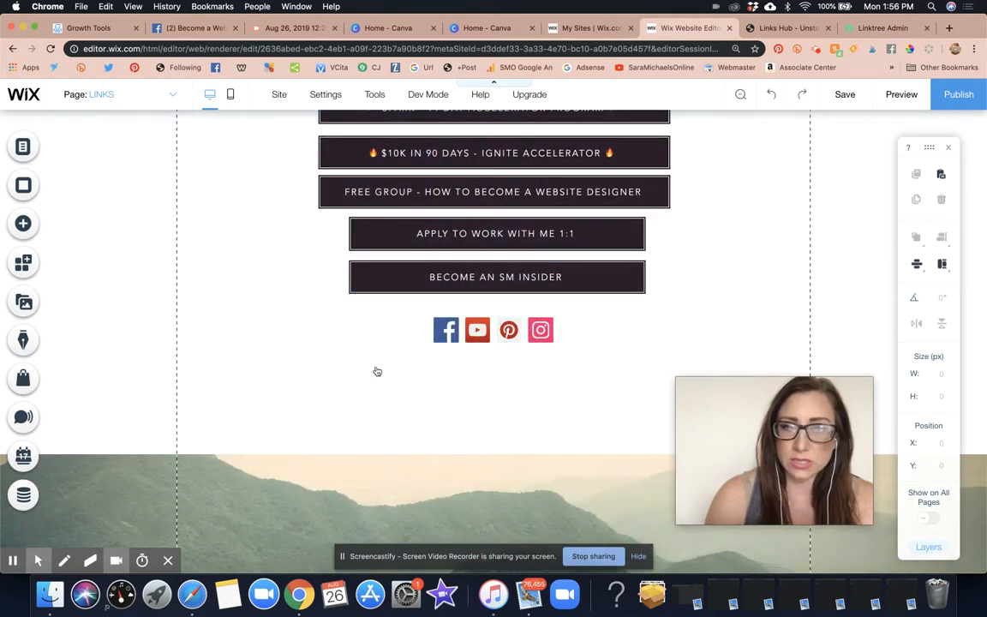
left_click(601, 326)
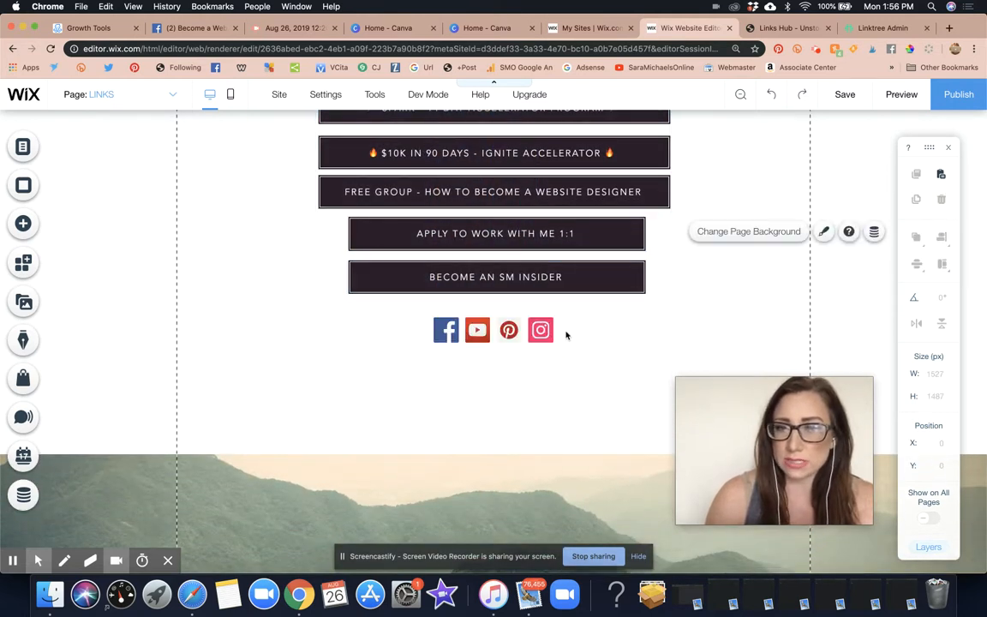
Try moving the grouped page content down and return it to X 215, Y 25
left_click(537, 331)
left_click_drag(372, 307, 363, 355)
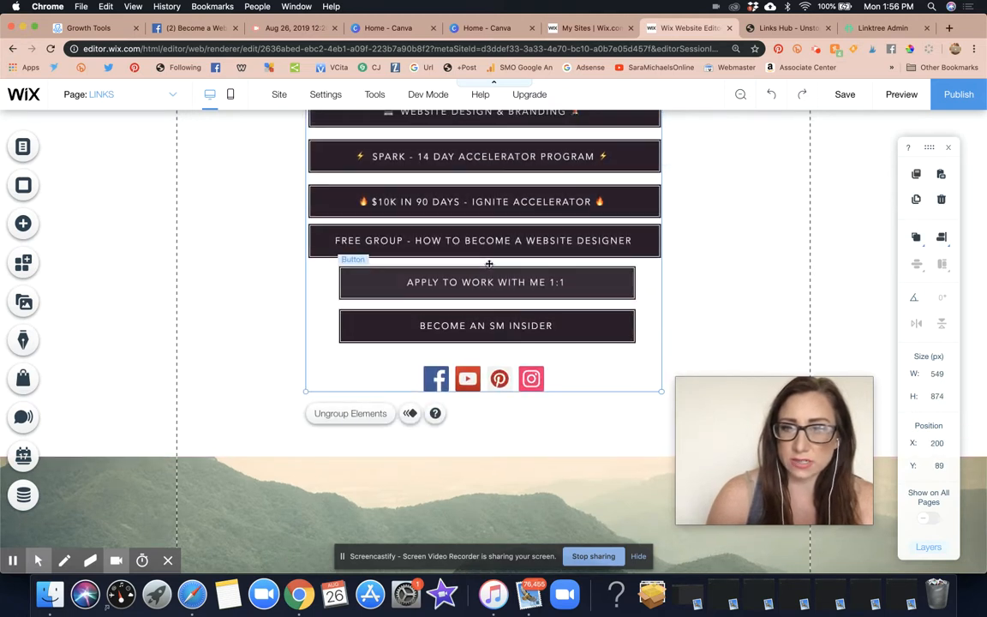
scroll(489, 264, "up", 5)
left_click_drag(356, 262, 367, 221)
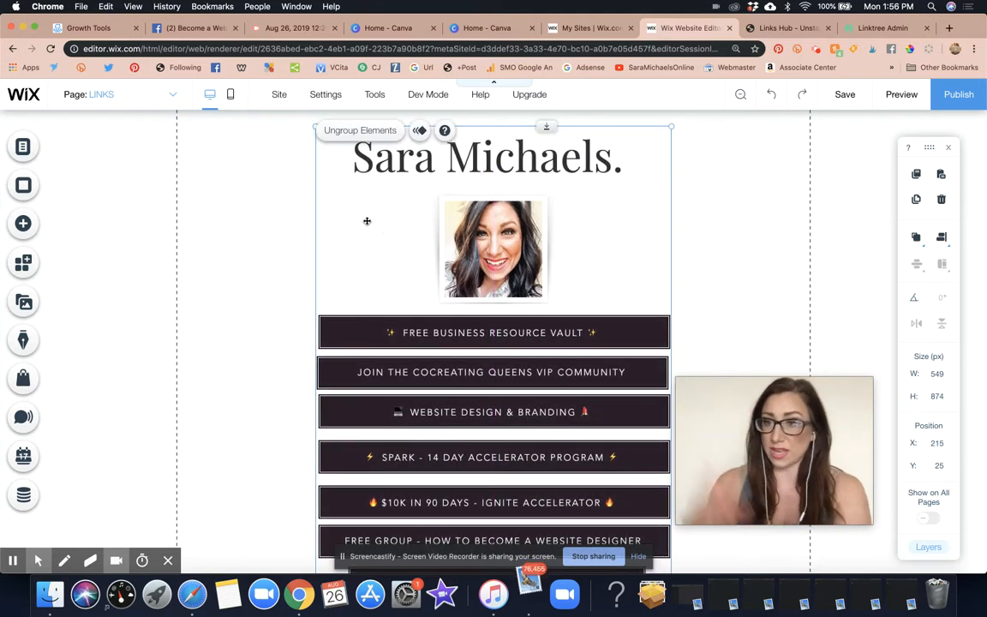
left_click(724, 167)
Move the mountain strip to the top of the page at Y 0 and extend its height to about 949 px
scroll(720, 172, "down", 10)
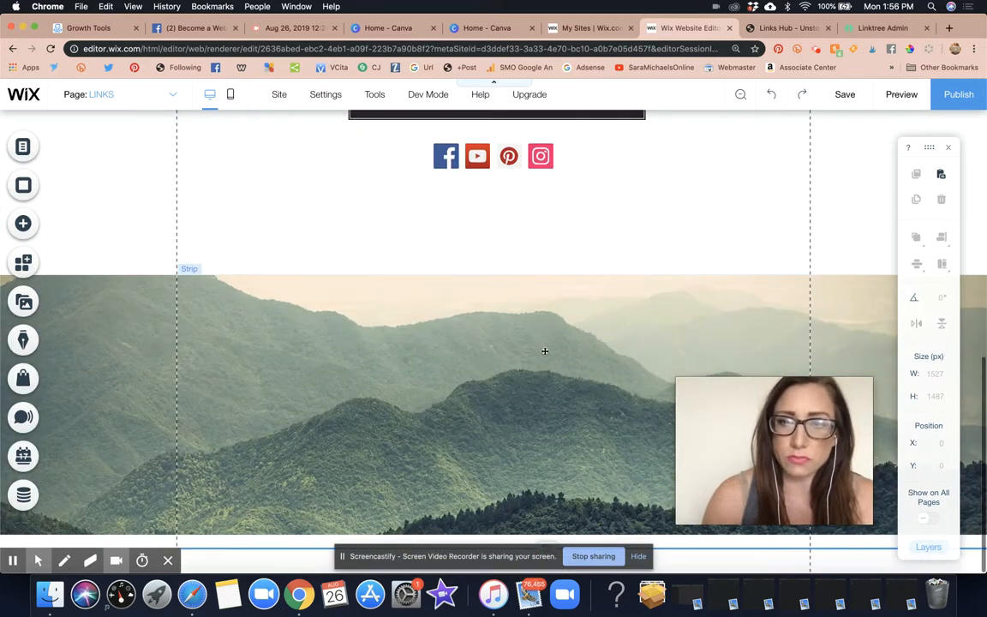
left_click(391, 376)
left_click_drag(391, 376, 384, 181)
left_click_drag(546, 369, 517, 568)
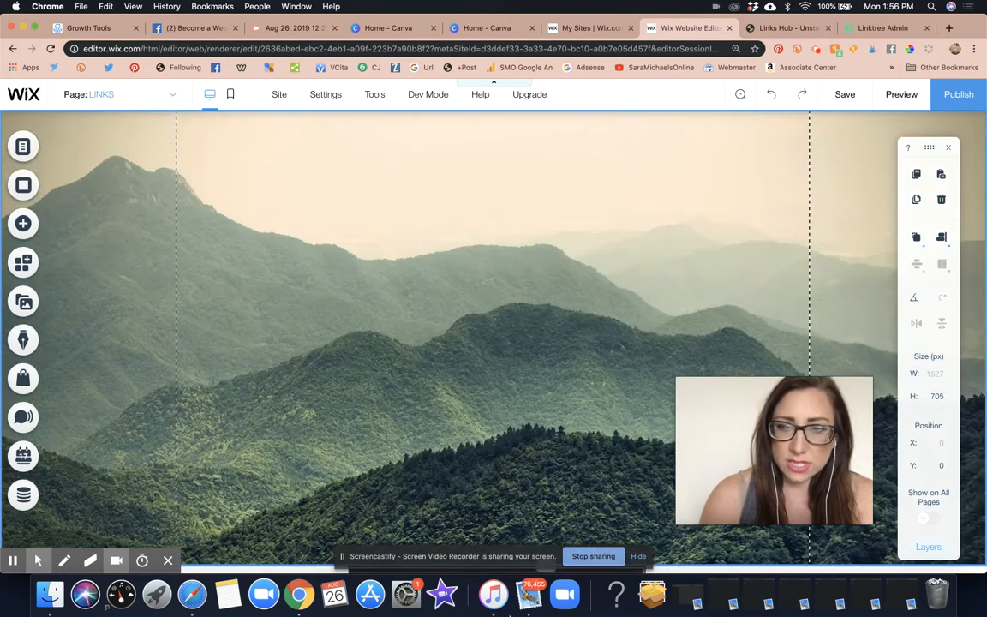
scroll(563, 387, "down", 3)
left_click_drag(547, 410, 536, 566)
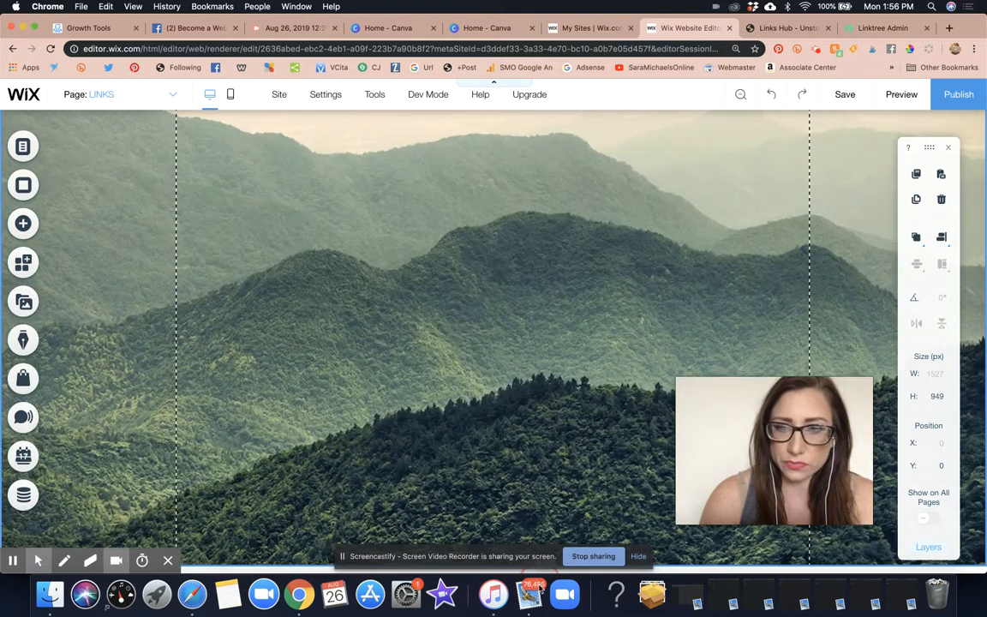
left_click(804, 238)
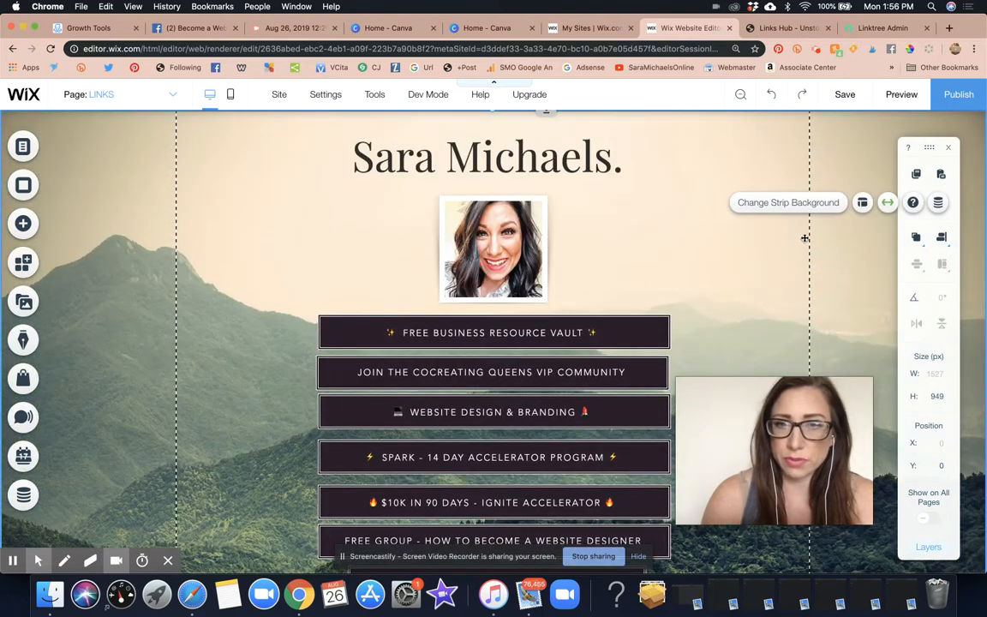
Shift the strip to Y 51, move the content group onto it at Y 78, and return the strip to Y 0
left_click_drag(729, 135, 729, 179)
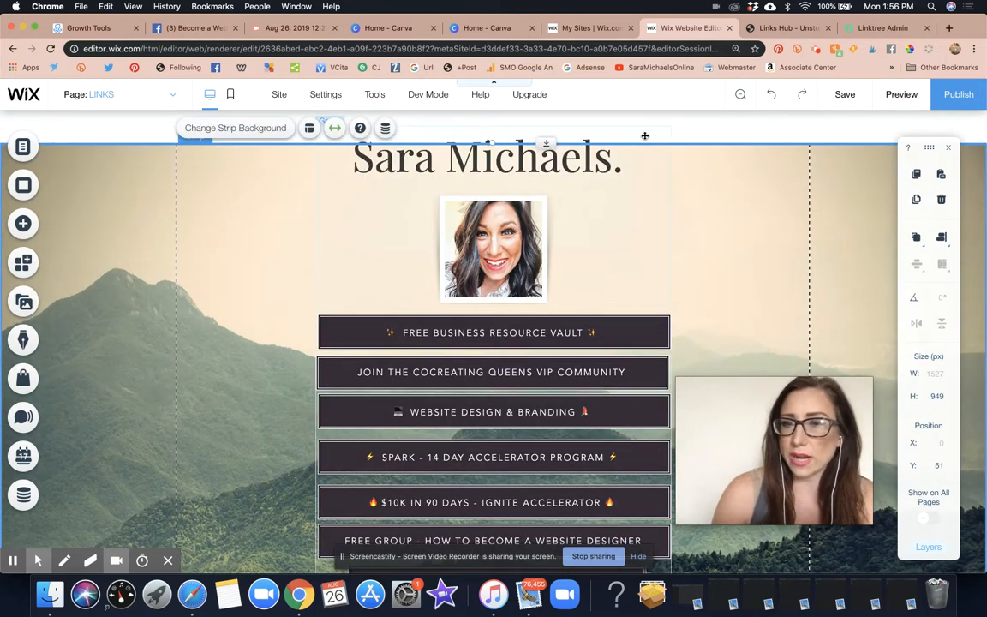
left_click_drag(644, 136, 644, 170)
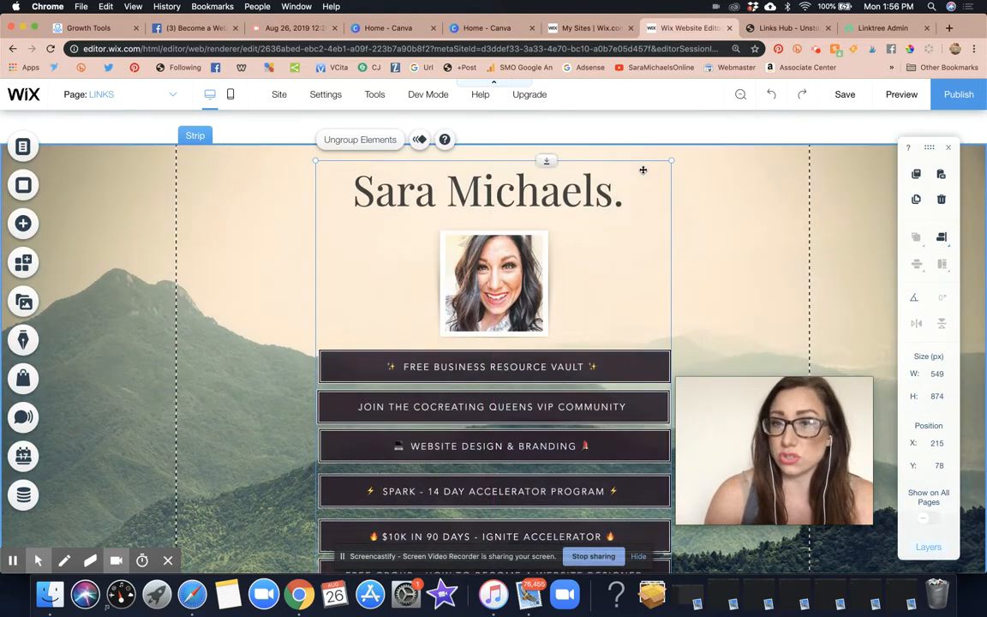
left_click(567, 156)
left_click_drag(551, 146, 554, 113)
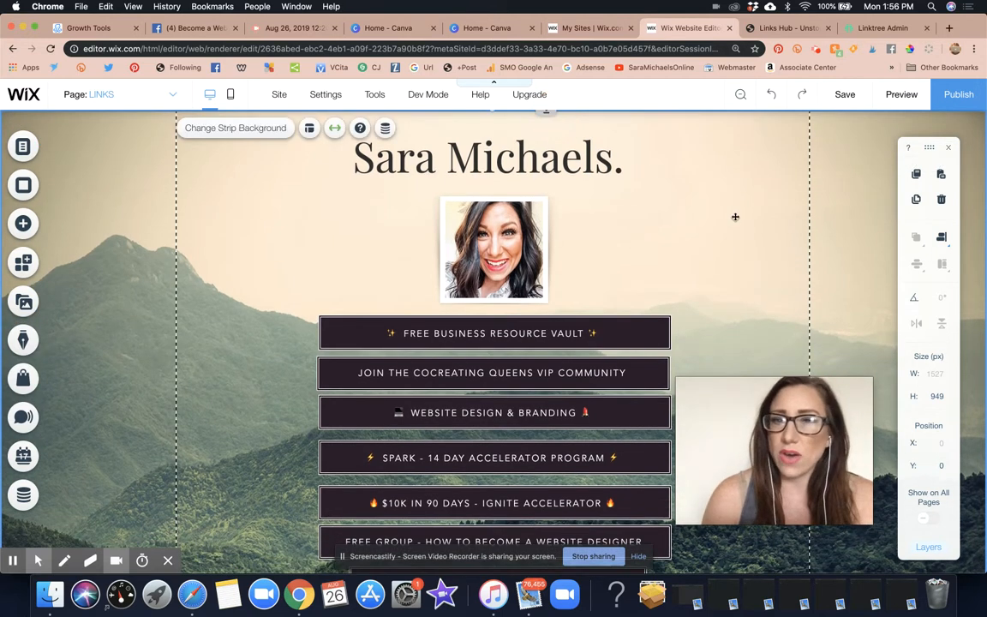
Replace the strip's background with the image SWIMSUIT PASSPORT.jpg from Site Files
left_click(735, 216)
left_click(745, 184)
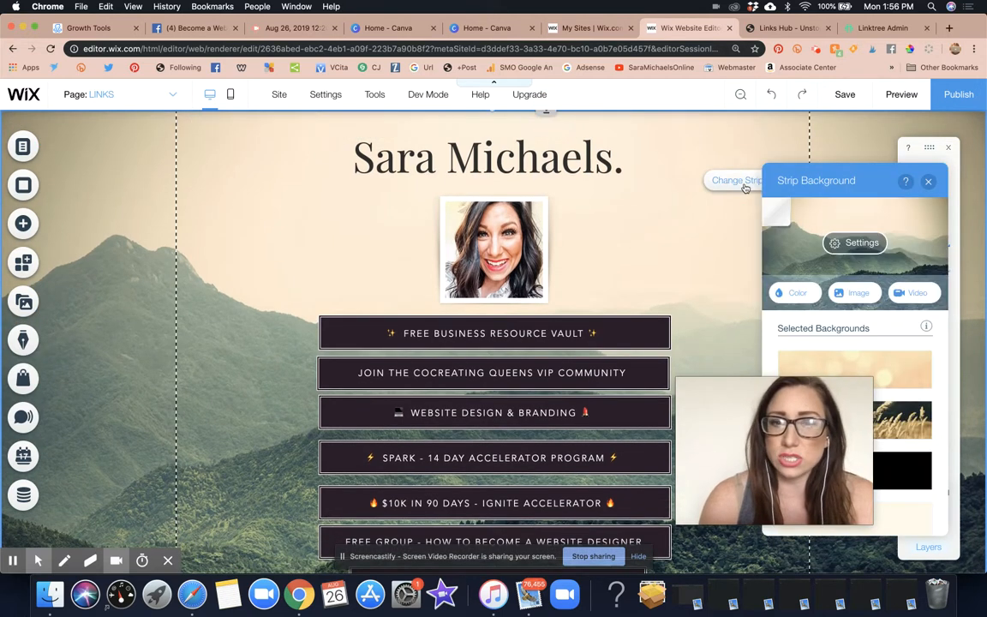
left_click(870, 300)
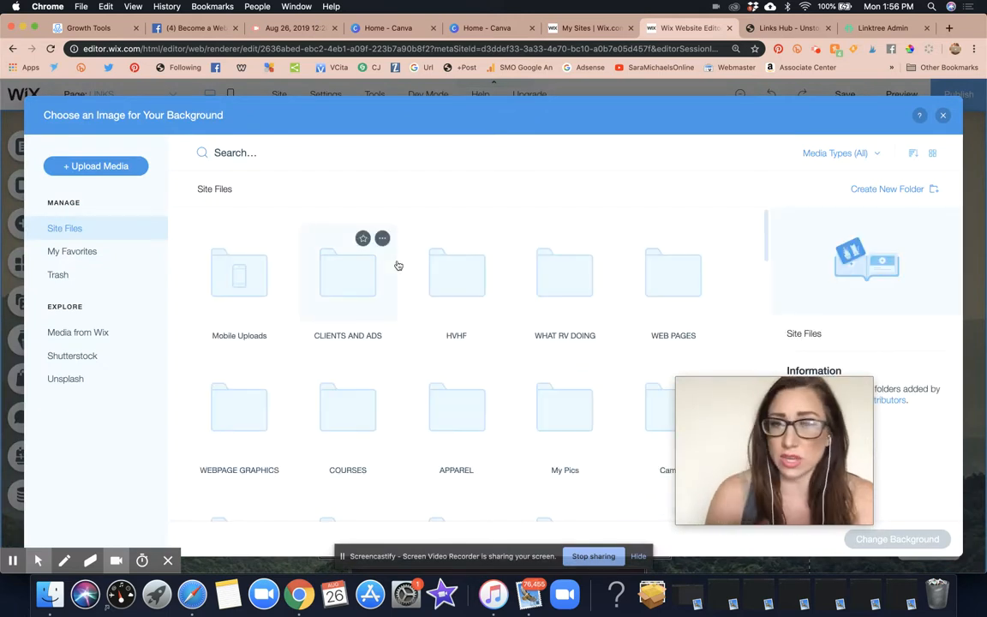
scroll(445, 346, "down", 15)
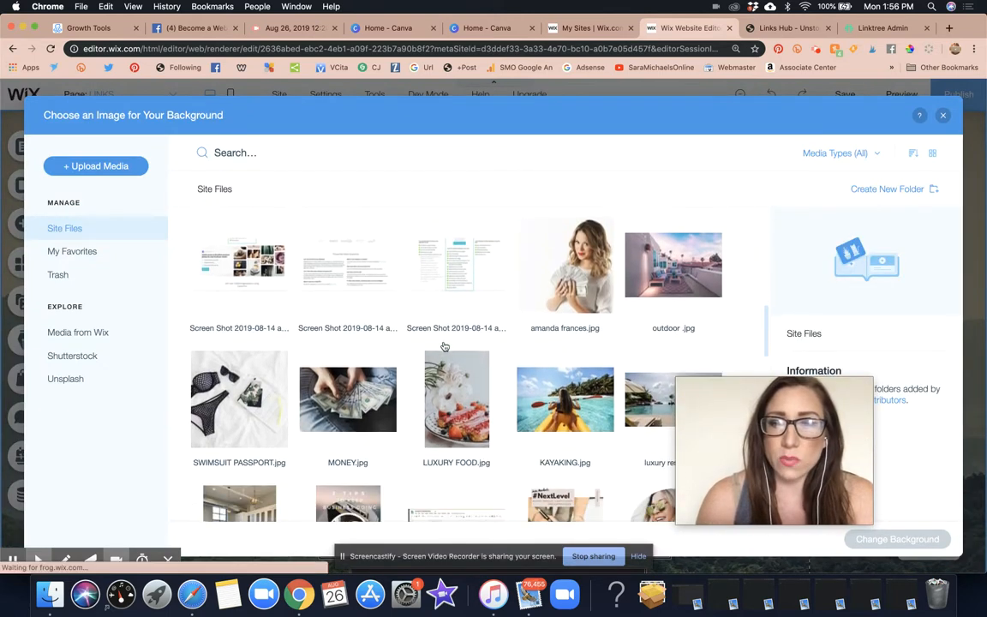
scroll(445, 346, "down", 1)
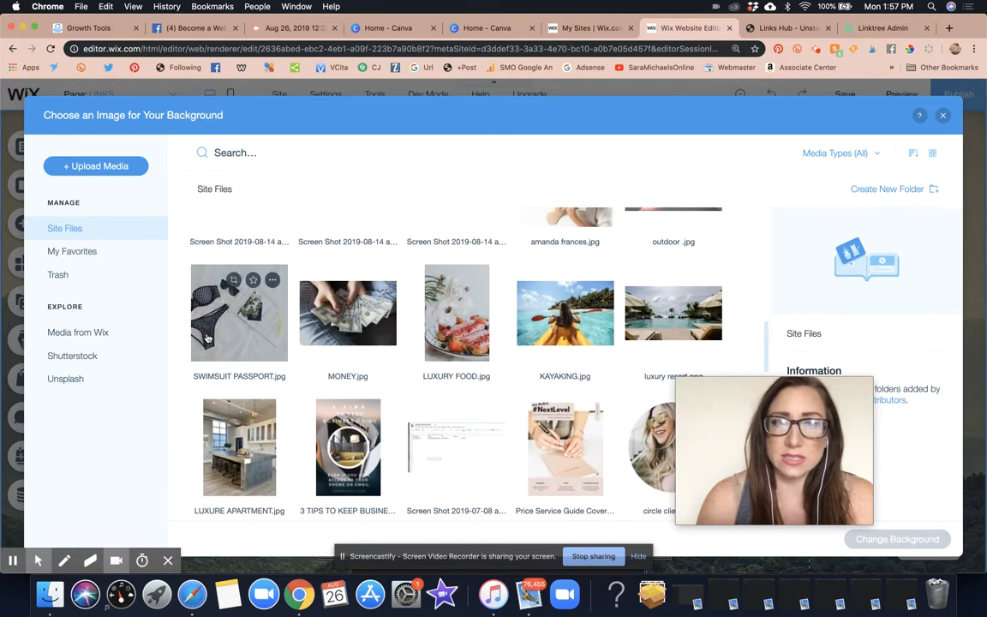
left_click(239, 313)
left_click_drag(711, 426, 591, 401)
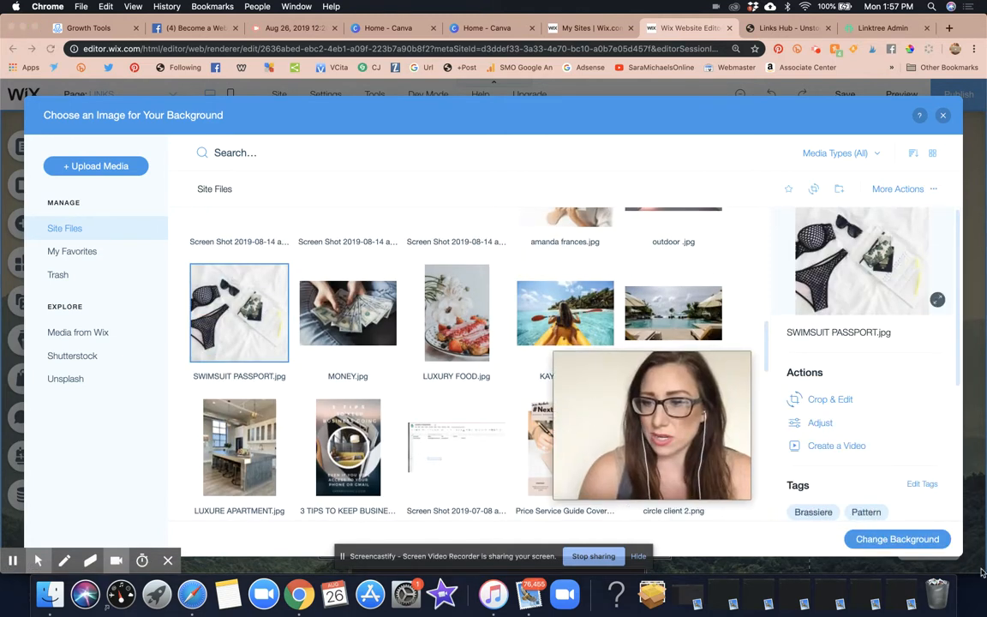
left_click(913, 544)
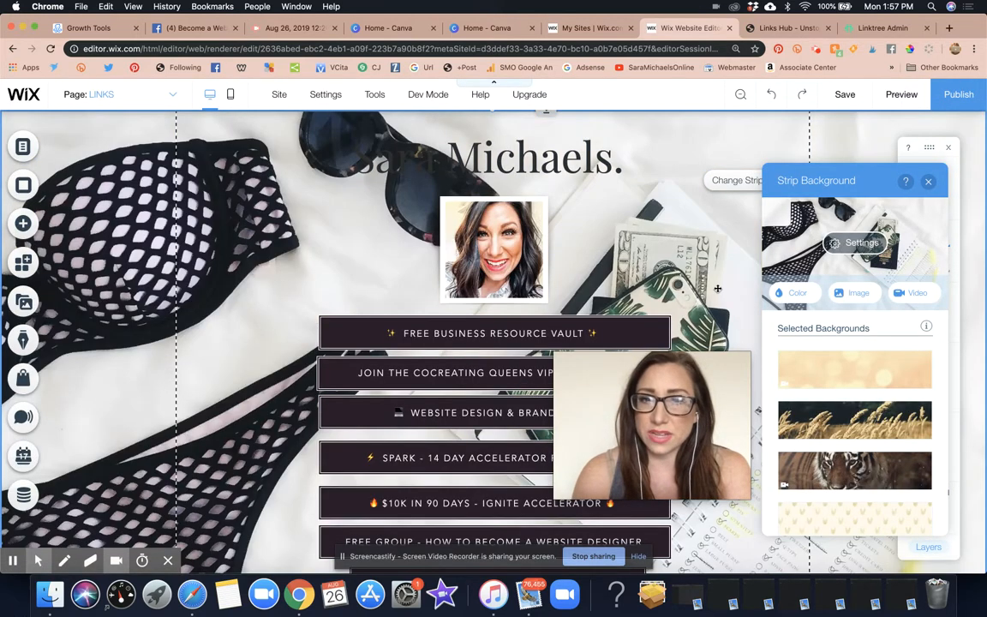
Lower the strip background's image opacity to 28%
left_click(856, 243)
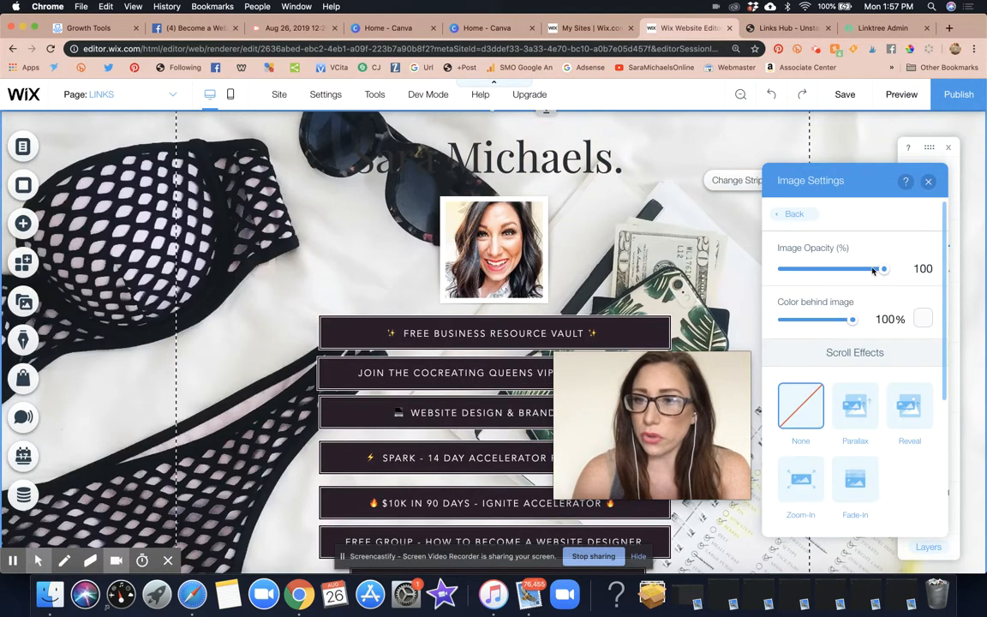
left_click(918, 318)
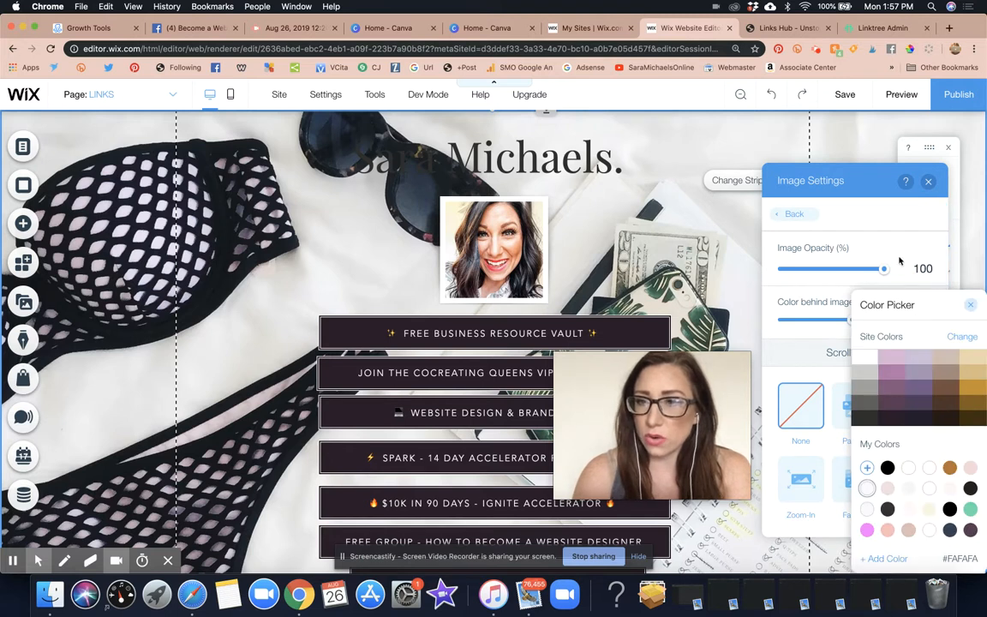
left_click(809, 233)
left_click(881, 269)
left_click_drag(844, 270, 810, 268)
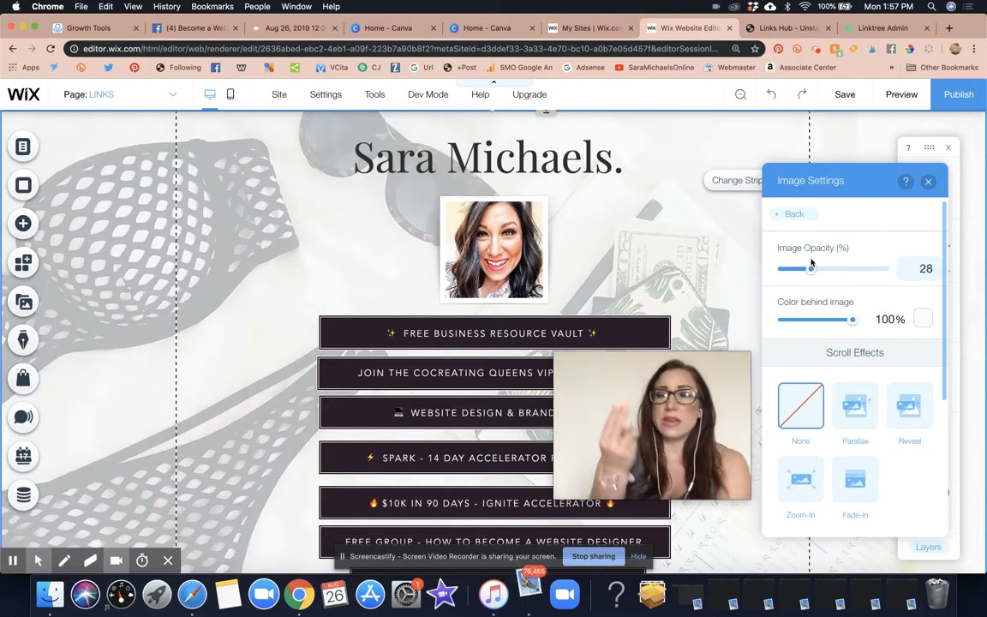
Try dark gray #2F2E2E as the color behind the strip image and return it to off-white #FAFAFA
left_click(924, 319)
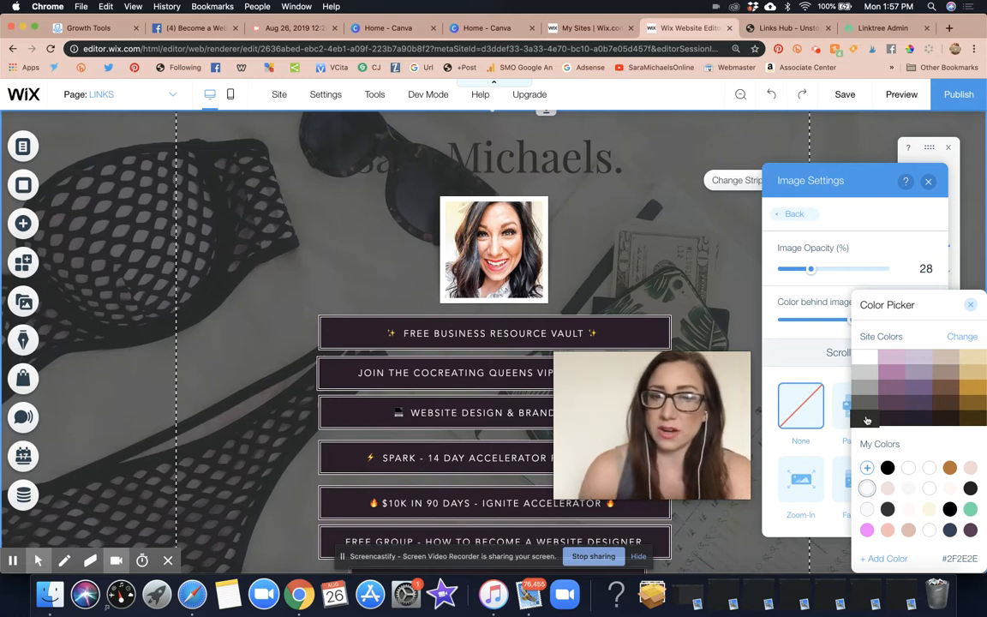
left_click(865, 356)
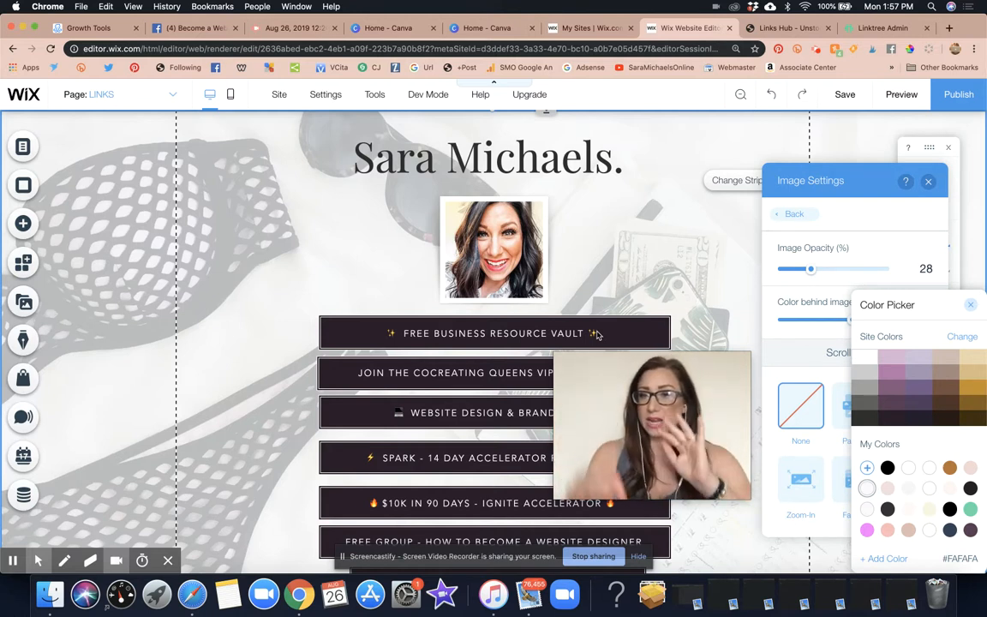
left_click(892, 229)
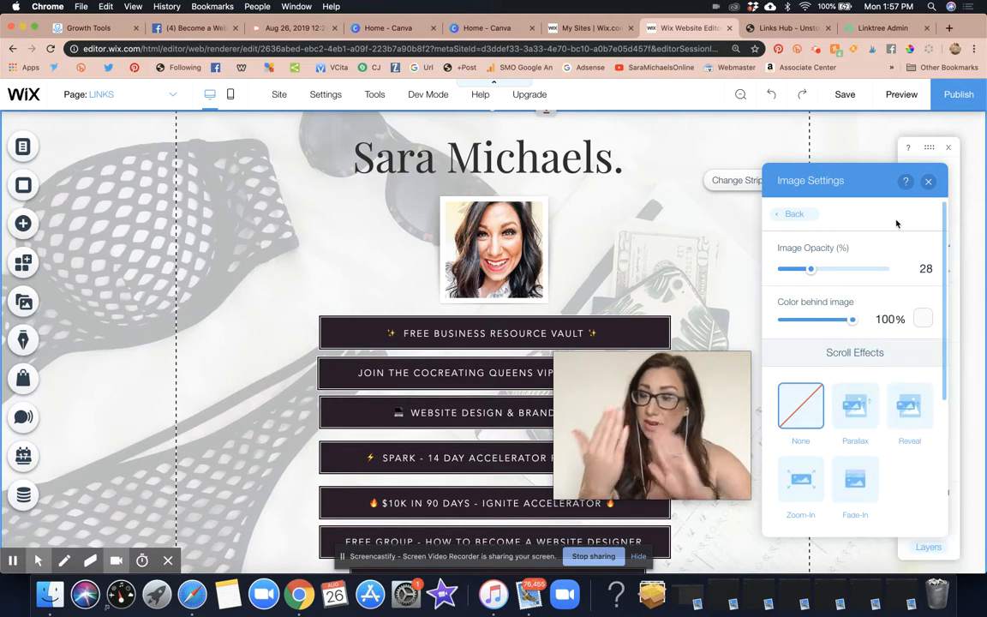
left_click(923, 321)
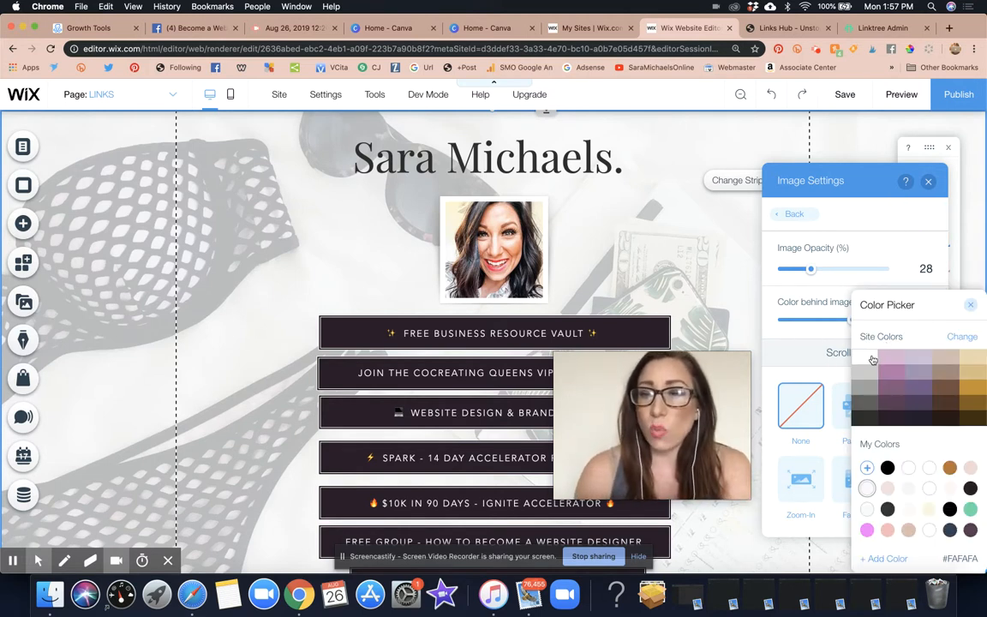
left_click(884, 229)
Raise the strip background's image opacity to 33% and close the image settings
mouse_move(810, 268)
left_mouse_down()
mouse_move(890, 272)
mouse_move(816, 268)
left_mouse_up()
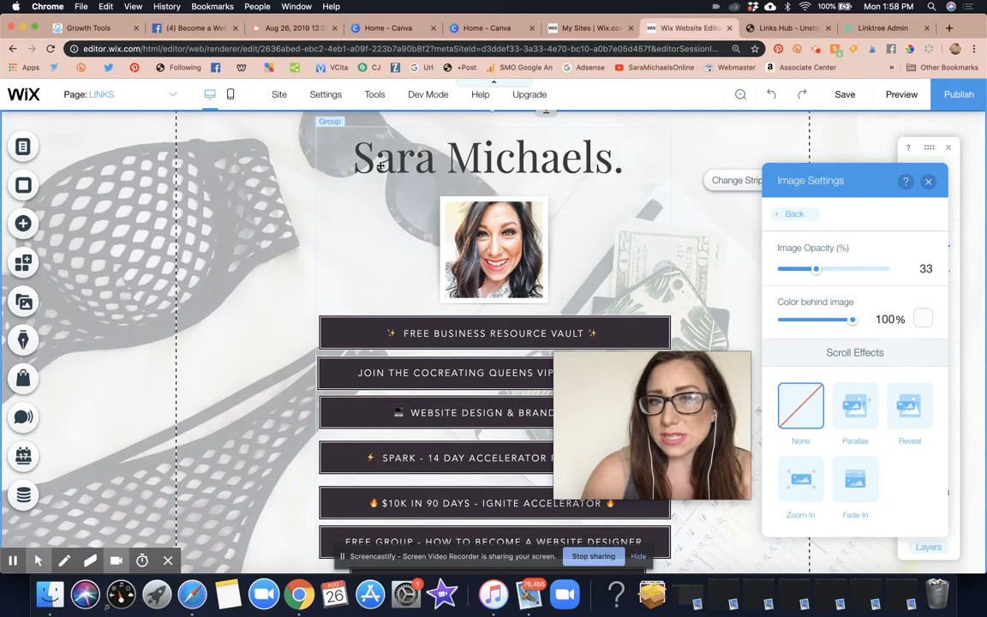
left_click(380, 166)
left_click(277, 195)
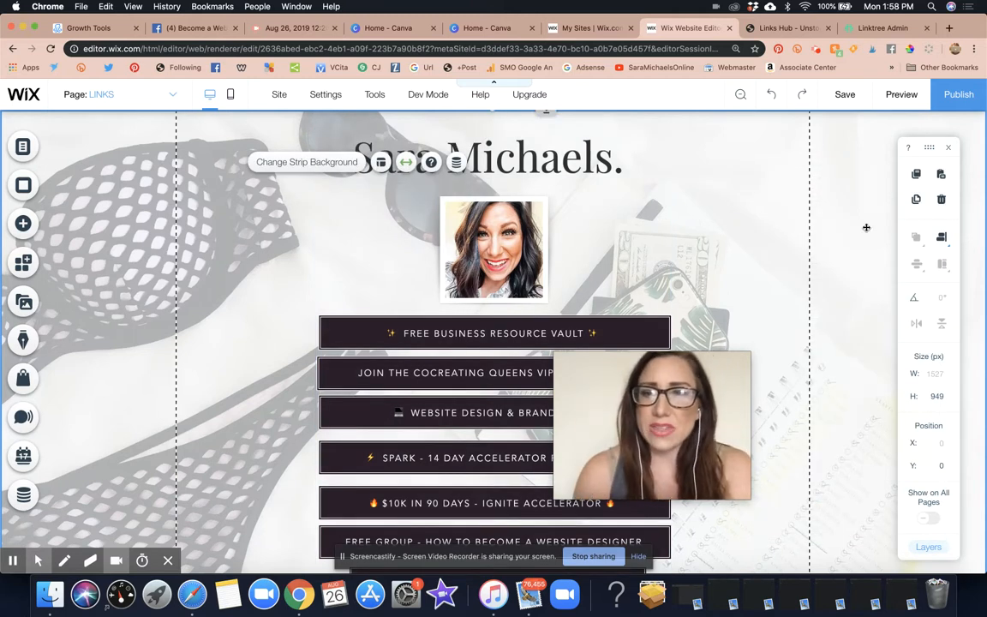
scroll(866, 226, "down", 4)
scroll(866, 227, "up", 4)
scroll(865, 227, "down", 4)
scroll(865, 227, "up", 4)
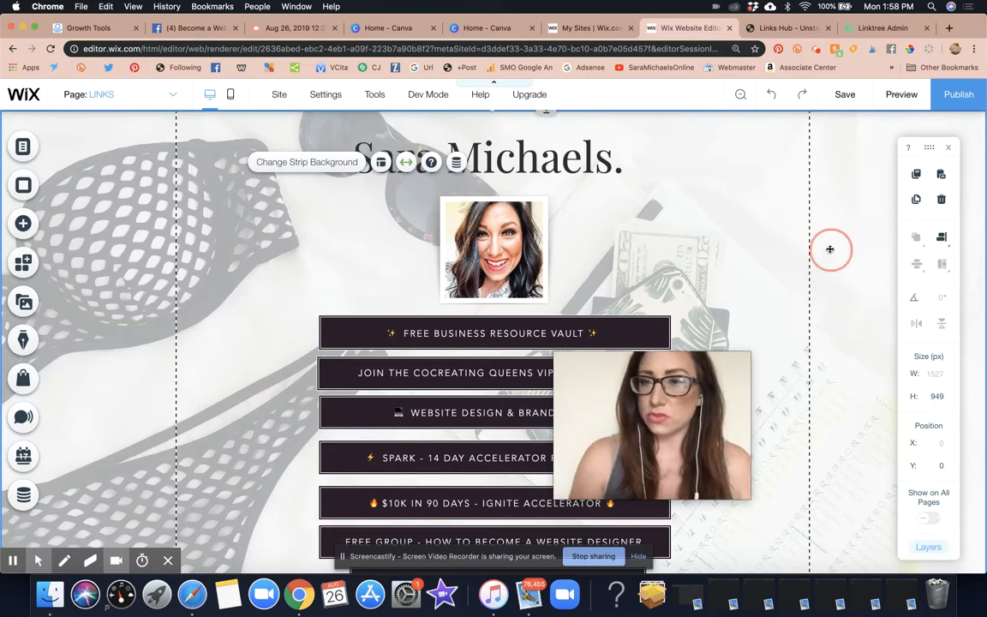
Apply the Parallax scroll effect to the strip's background image and close the image settings
left_click(883, 144)
left_click(216, 127)
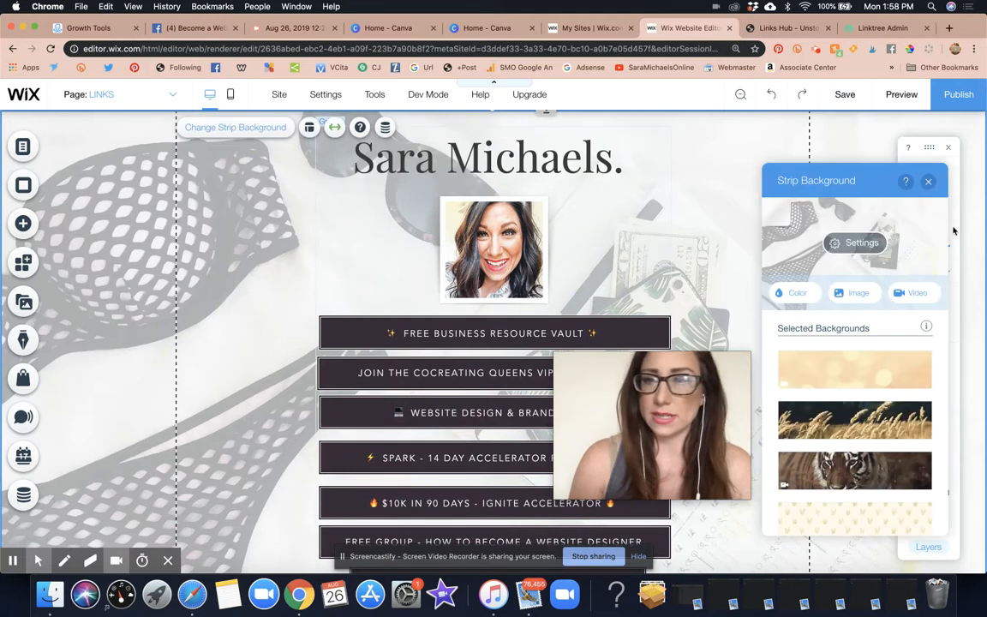
left_click(855, 294)
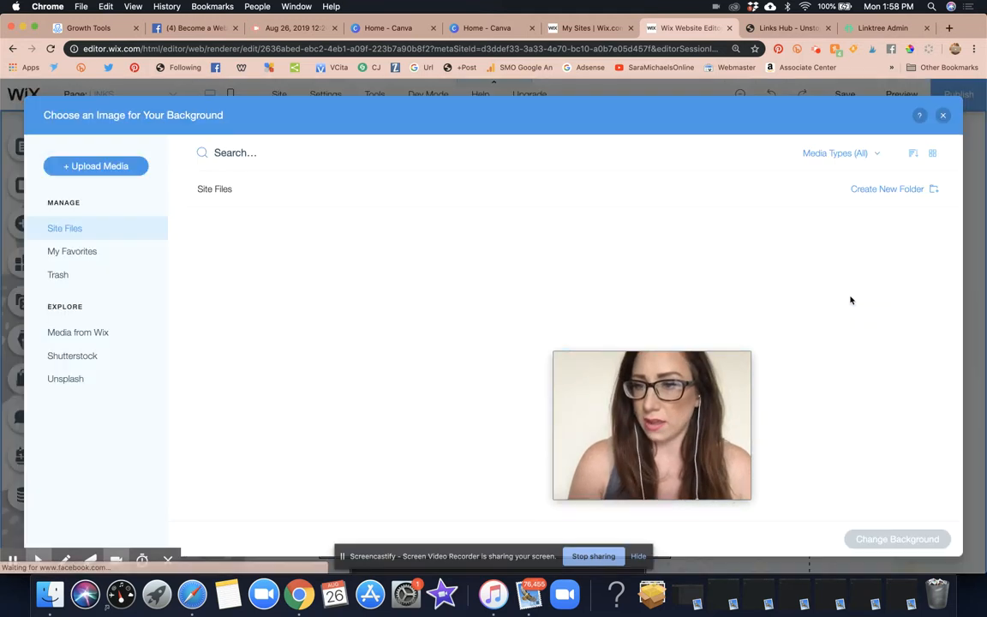
left_click(943, 117)
left_click(797, 240)
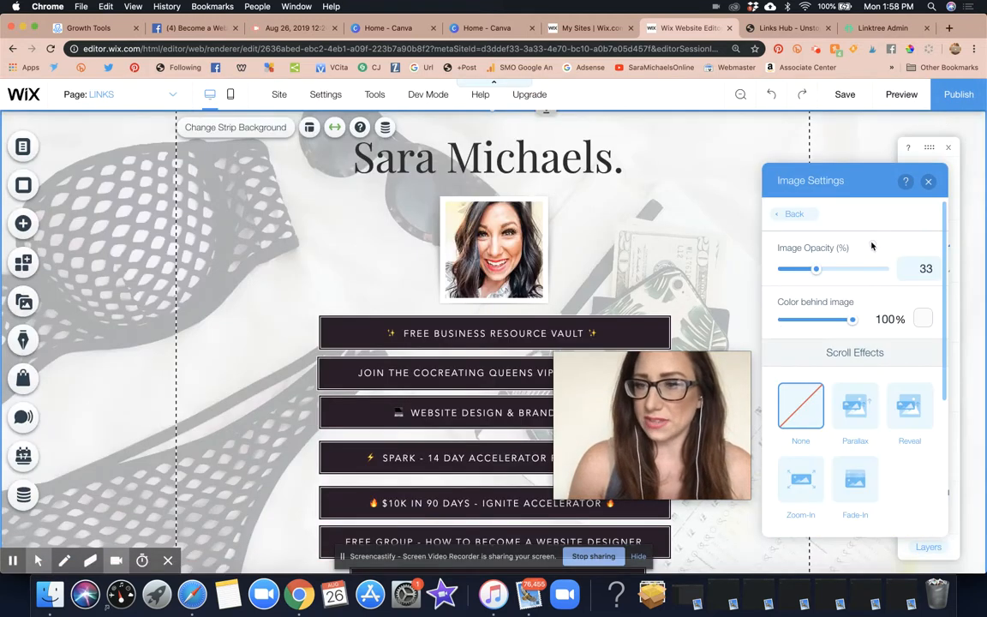
left_click(855, 409)
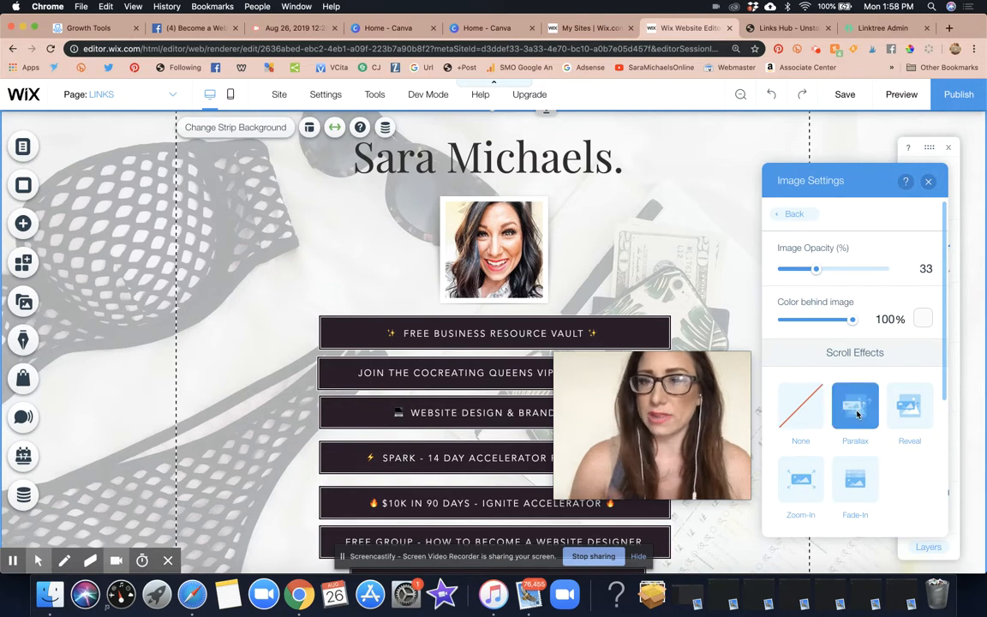
left_click(928, 182)
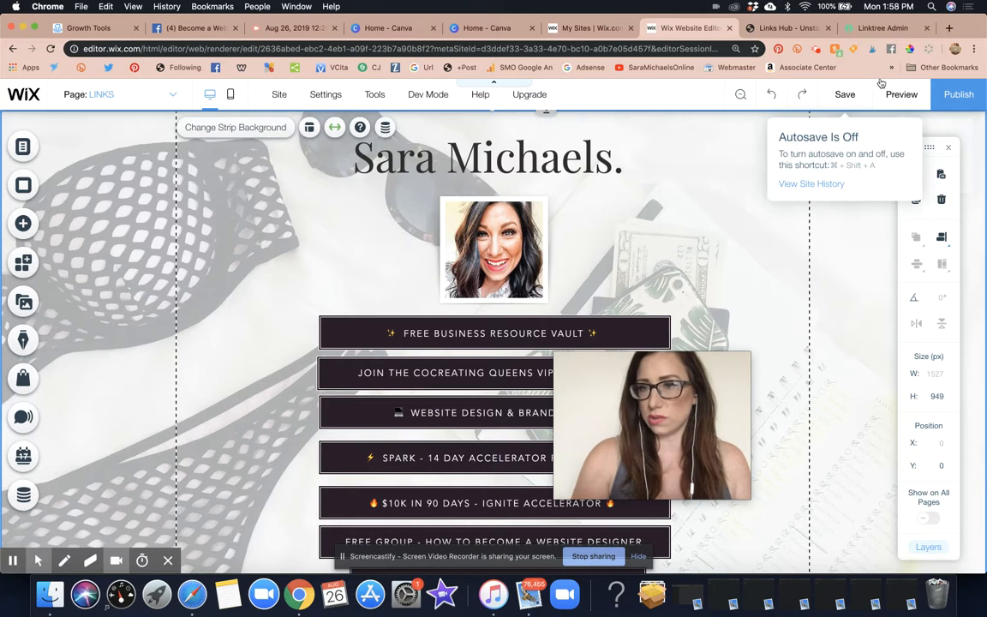
Preview the LINKS page, check how the strip background behaves while scrolling, and return to the editor
key("Escape")
scroll(832, 314, "down", 3)
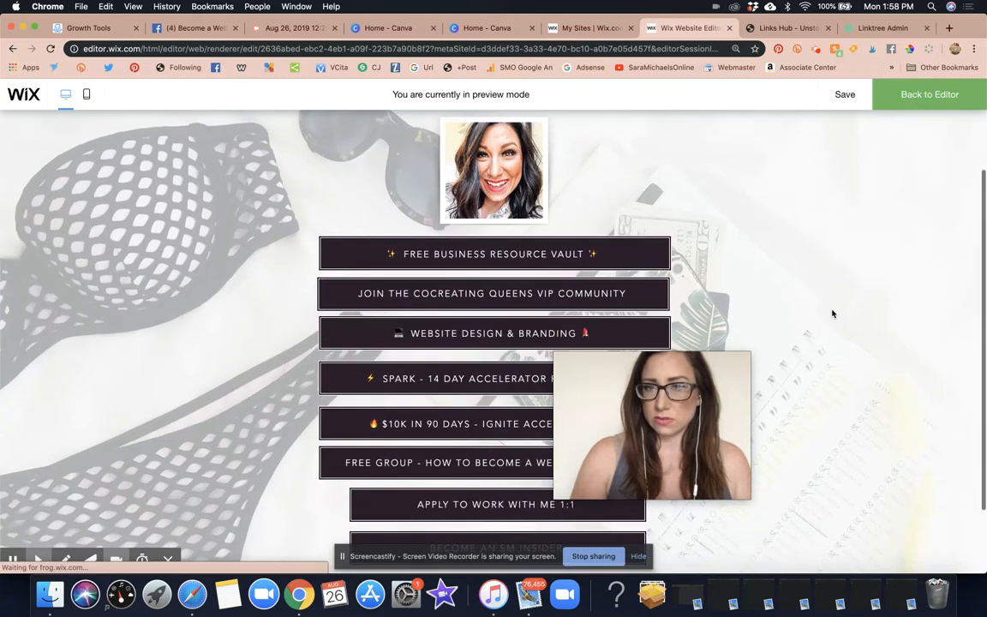
scroll(832, 313, "up", 3)
scroll(832, 314, "down", 3)
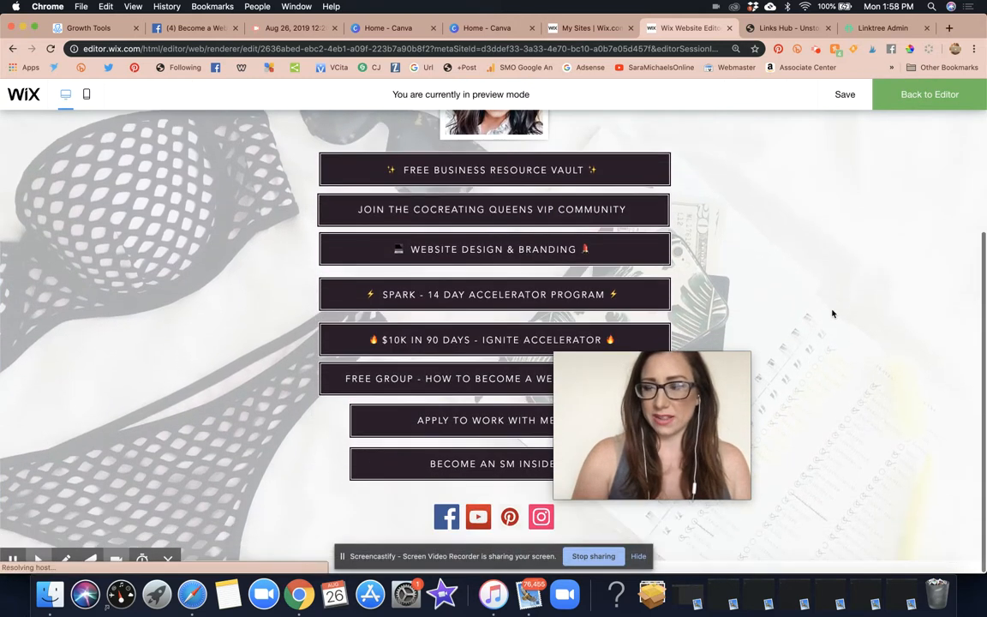
left_click_drag(689, 420, 900, 426)
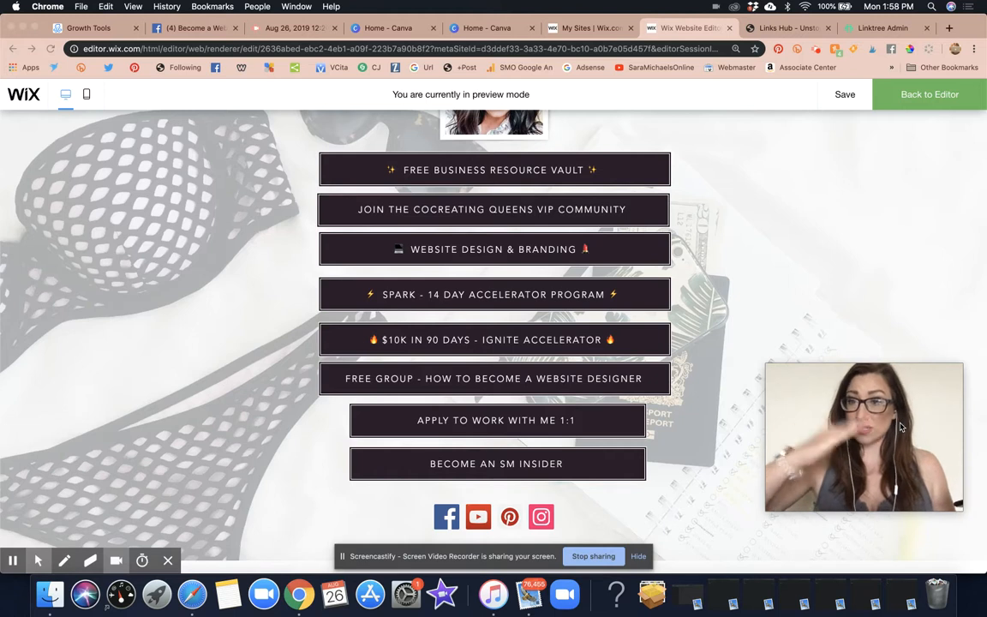
scroll(839, 270, "up", 3)
scroll(839, 270, "down", 3)
scroll(838, 270, "up", 3)
scroll(841, 214, "down", 3)
scroll(841, 214, "up", 3)
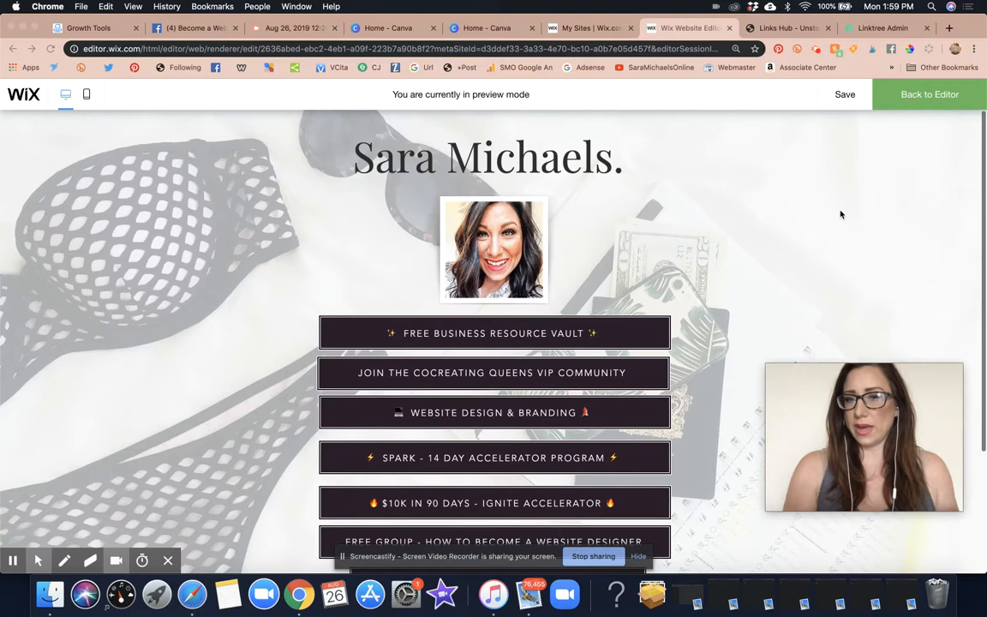
left_click(951, 94)
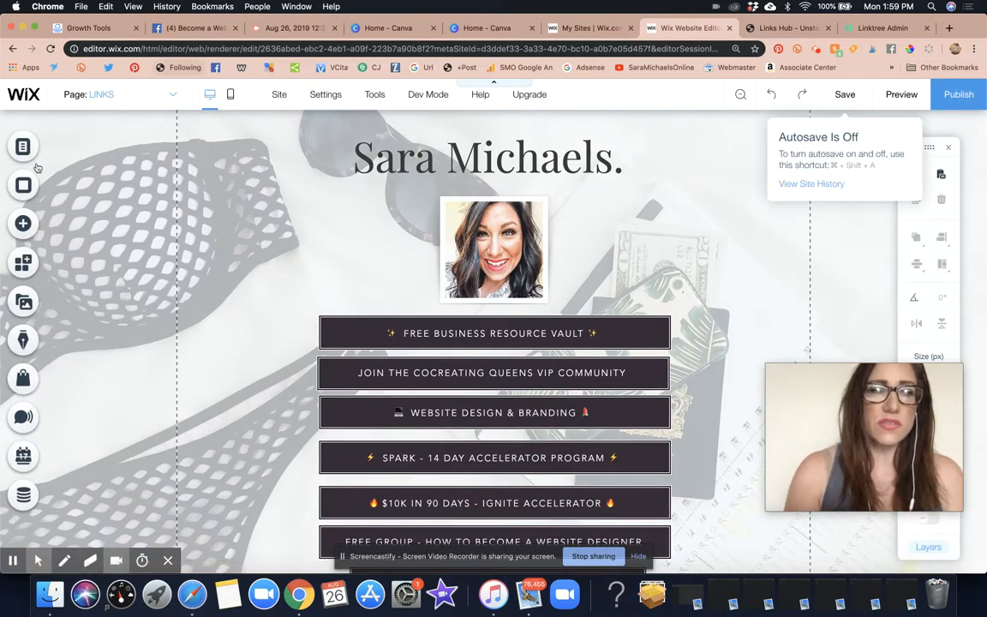
In the LINKS page's SEO settings, set the search results title to the site owner's name followed by "| LINKS"
left_click(19, 145)
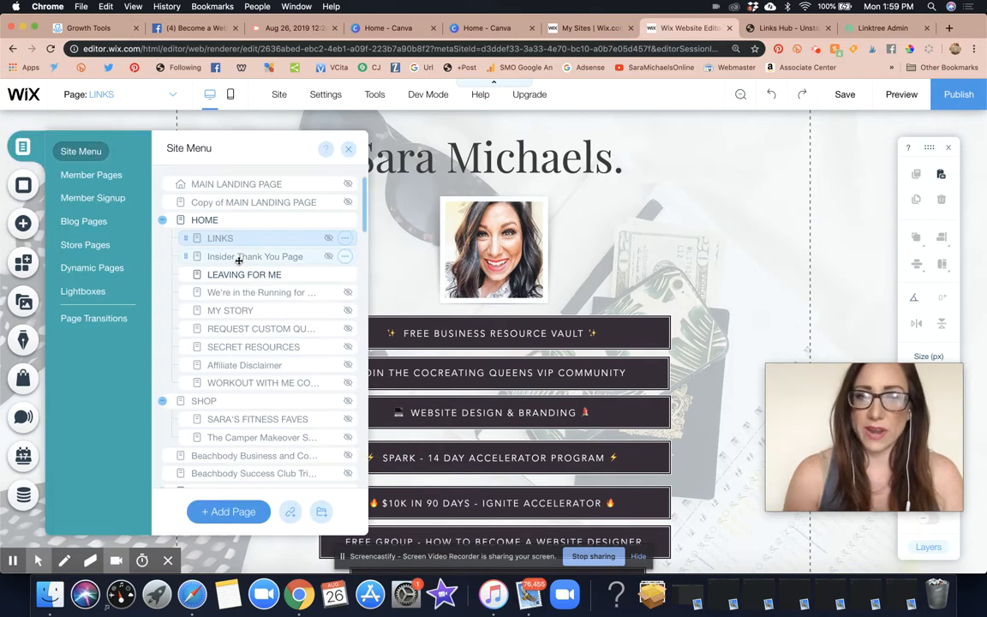
left_click(344, 239)
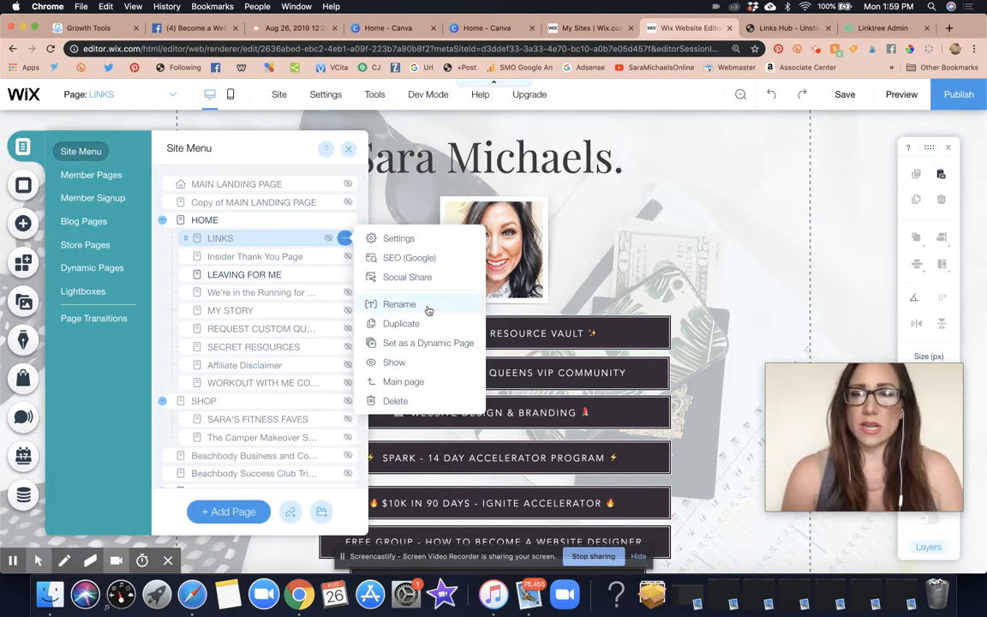
left_click(418, 258)
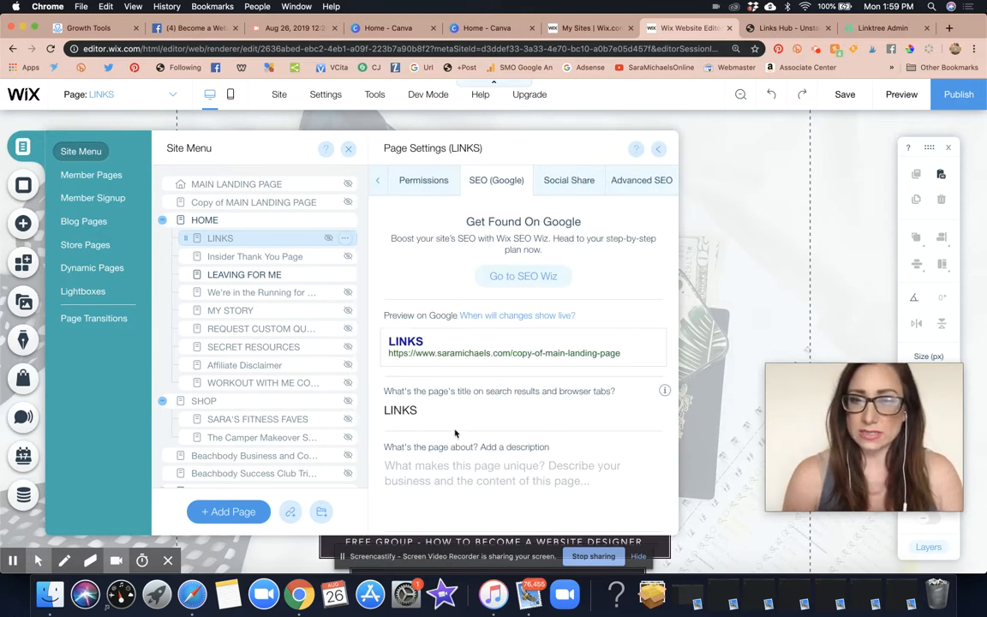
left_click(452, 417)
type("Sara Michaels |")
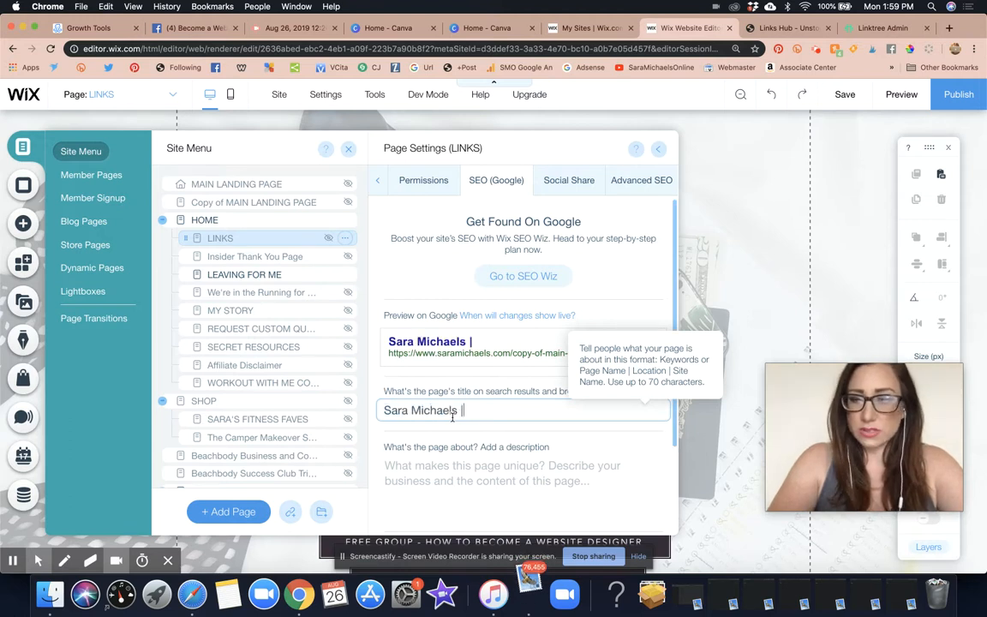
type(" LINKS")
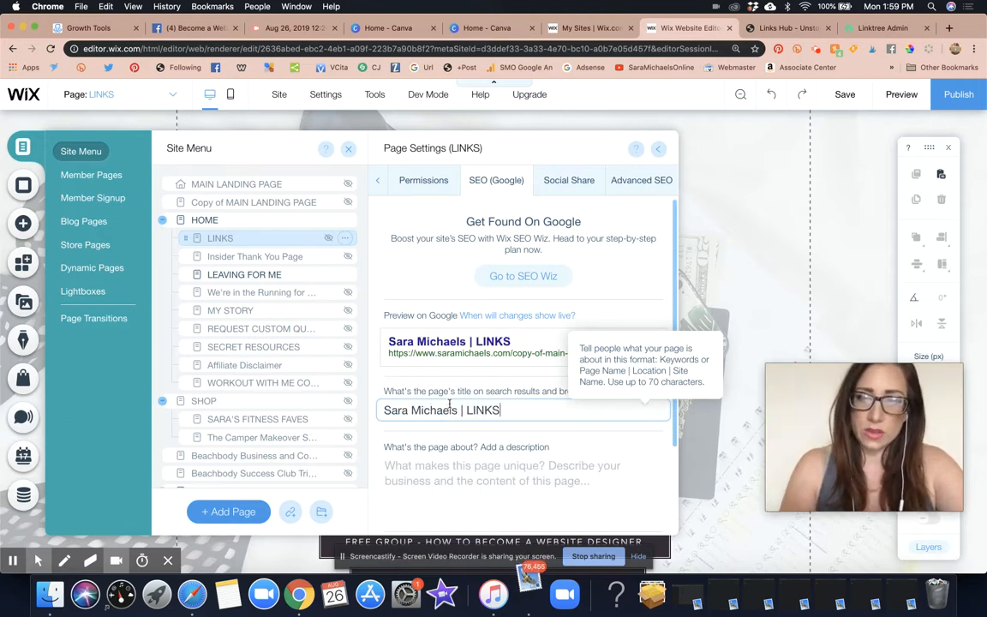
scroll(449, 405, "down", 3)
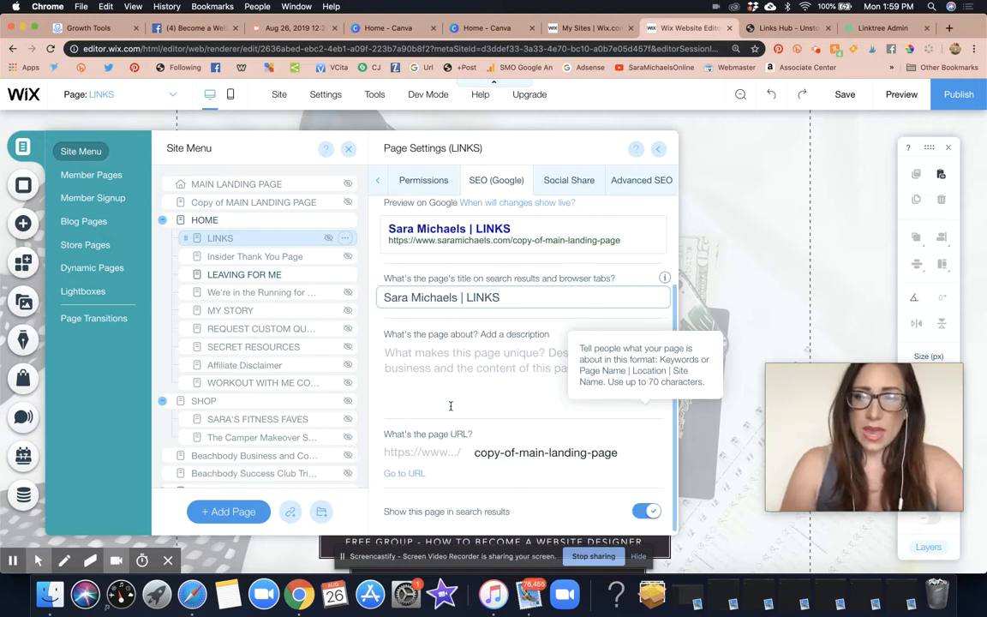
left_click(506, 452)
left_click(517, 453)
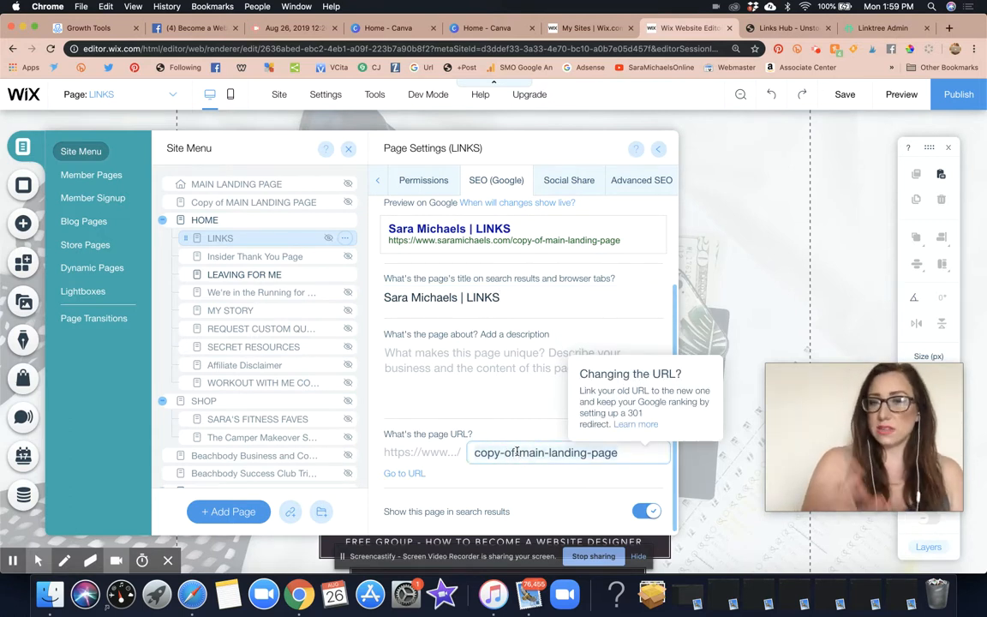
left_click(344, 240)
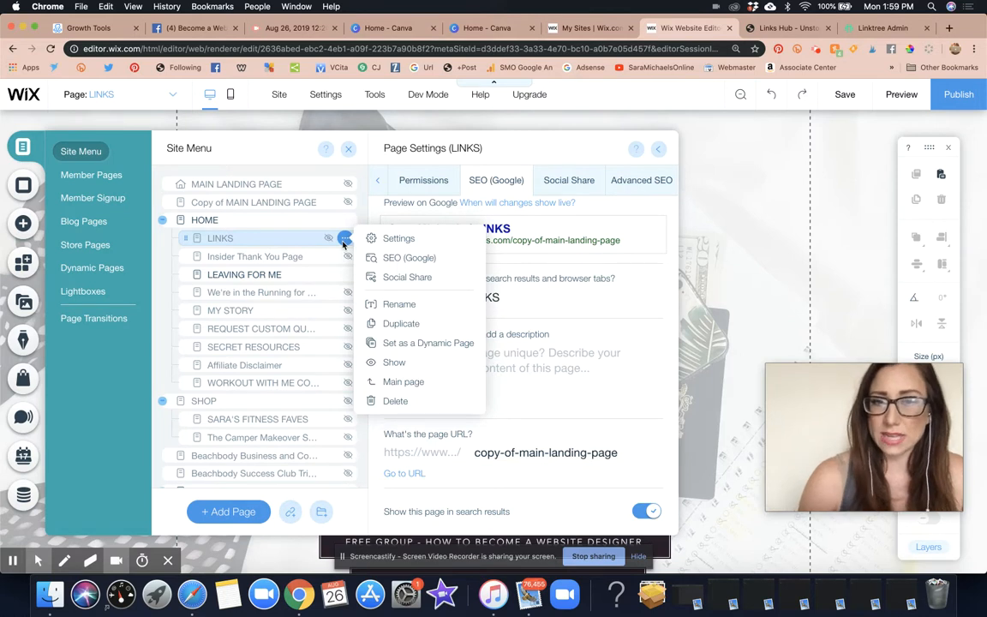
left_click(412, 260)
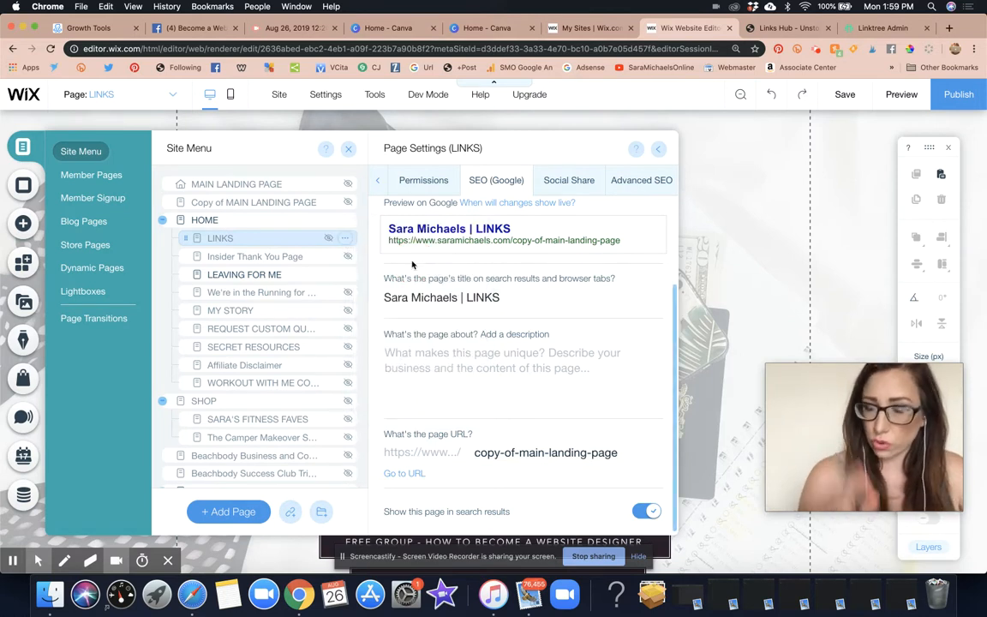
left_click(474, 138)
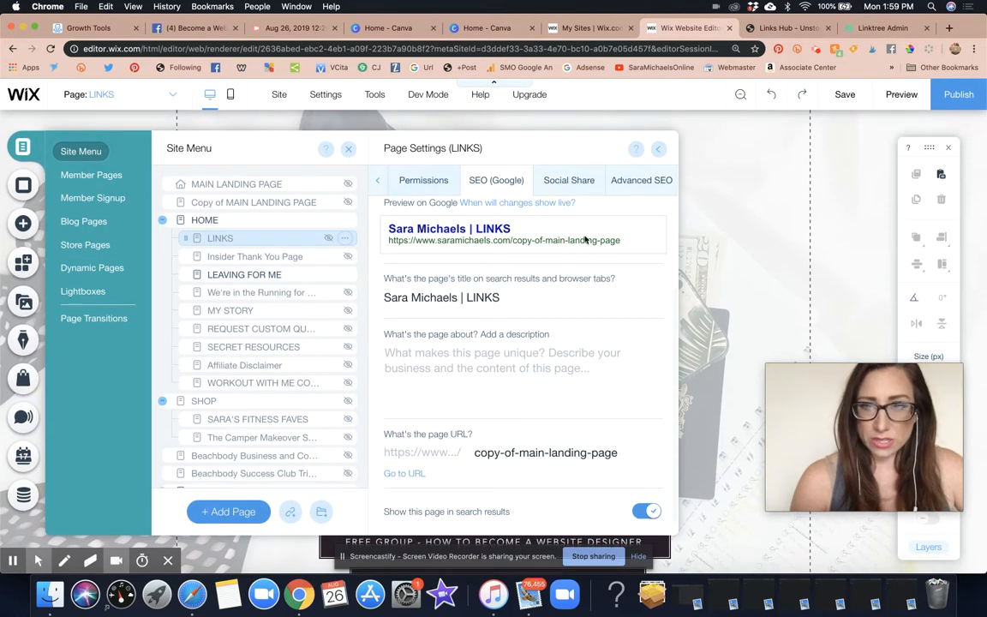
Set the description to the owner's name plus "Business Mentor, Build your 6 or 7 Figure+ online business with the strategy, systems, tech, and branding. LINKS PAGE"
left_click(507, 379)
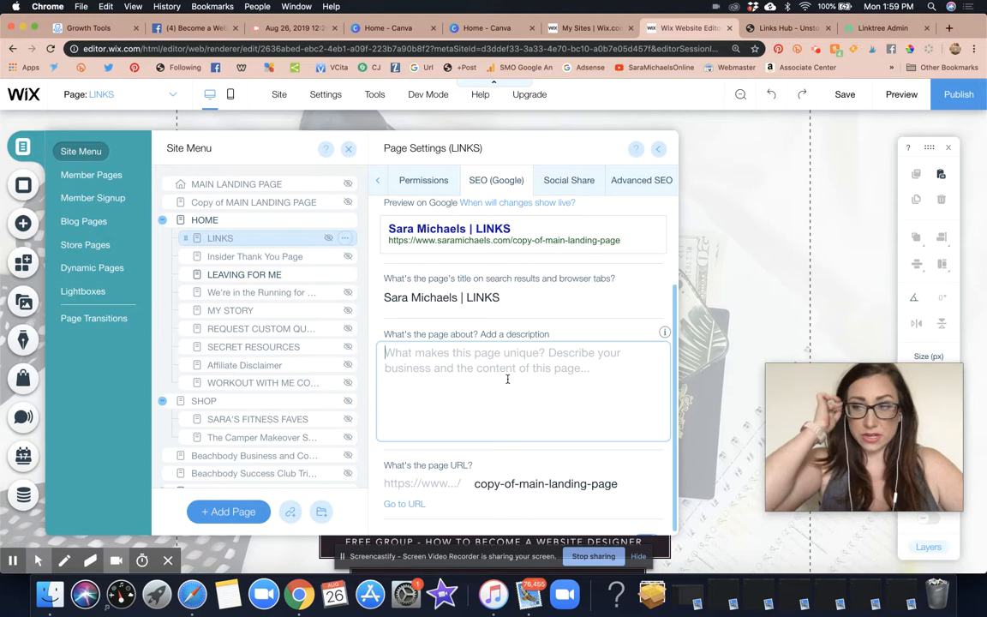
type("Sara Michae")
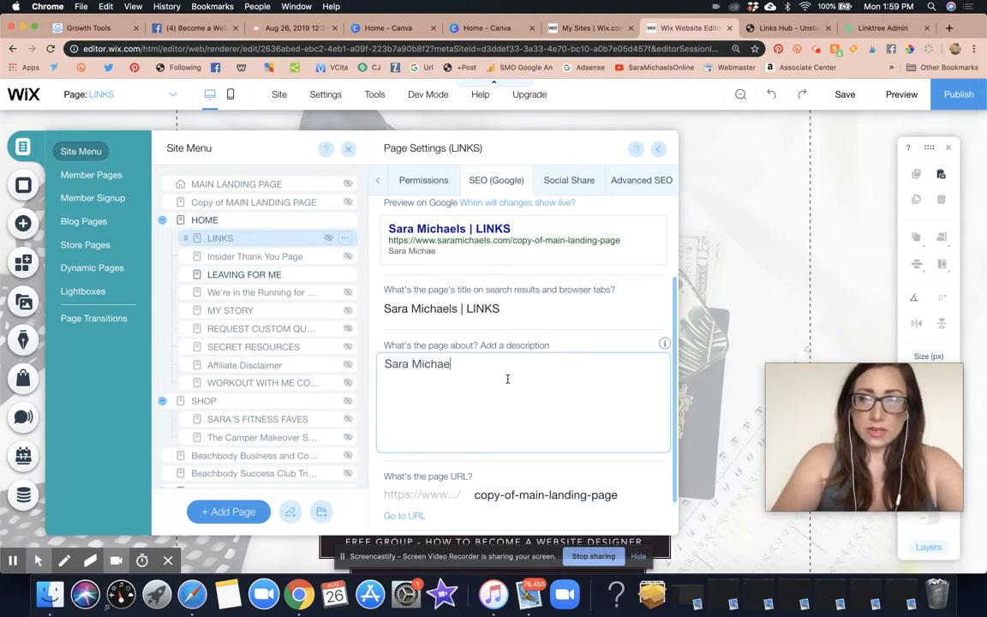
type("ls Business Mento")
type("r, Build your 6 or")
type(" 7 Figure ")
type("online business")
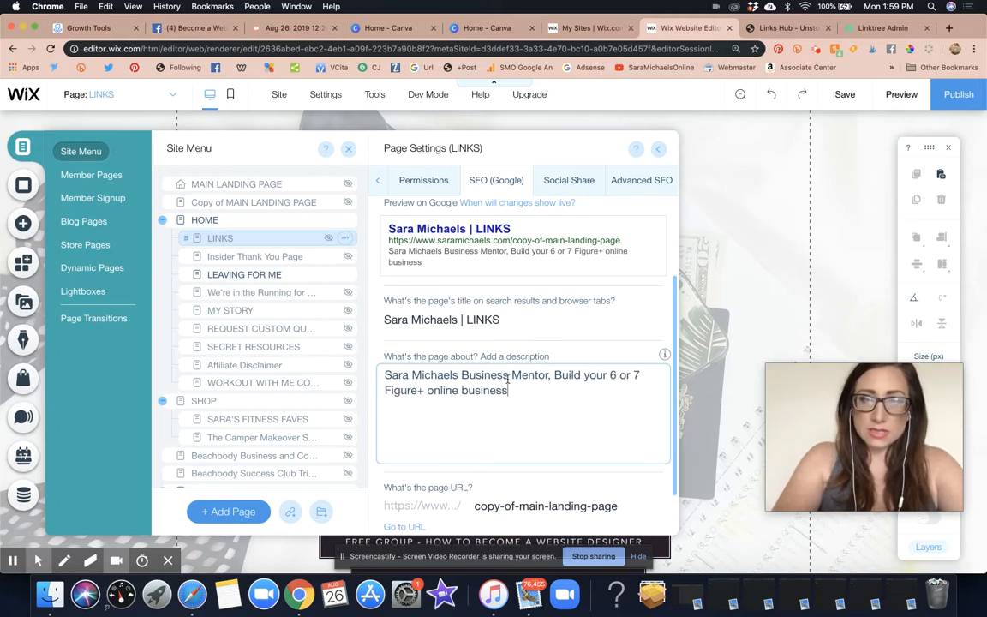
type(" with the strategy, systems, tech, and bra")
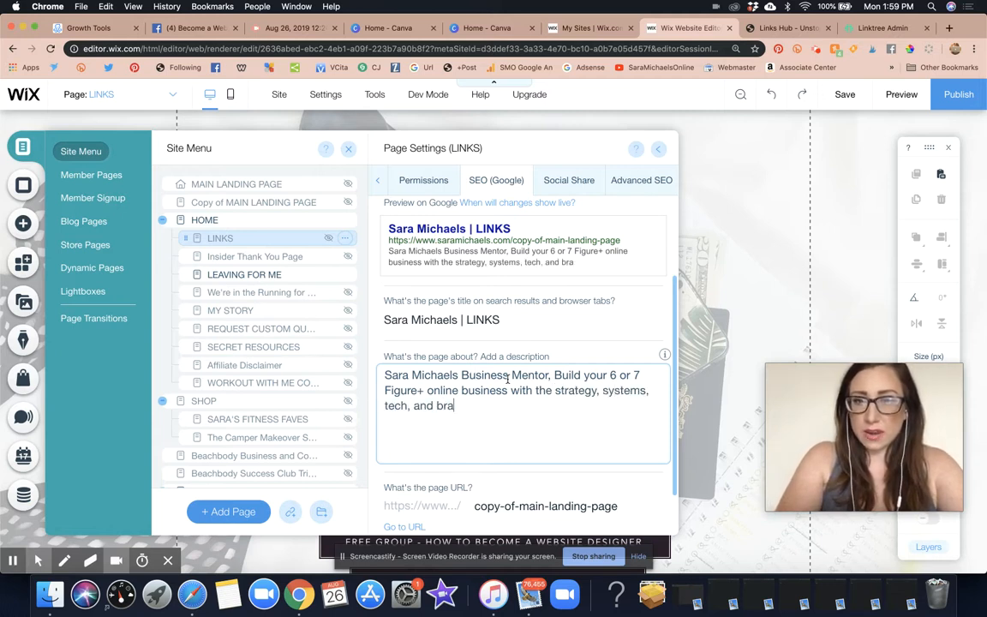
type("nding. LINKS")
key("BackSpace")
key("BackSpace")
key("BackSpace")
type("NKS PA")
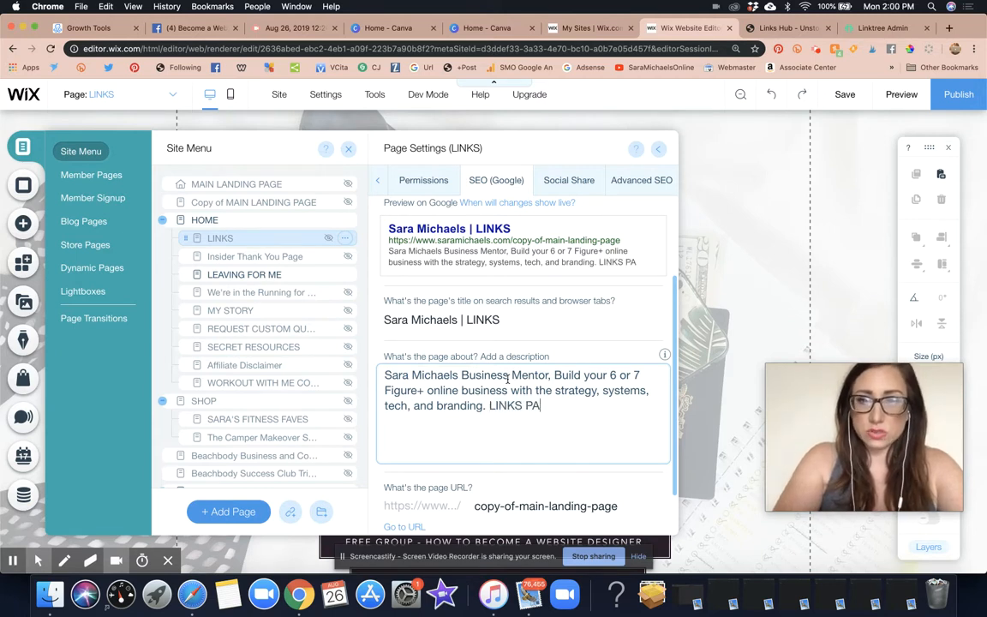
type("GE")
Change the LINKS page's URL ending to "links" and apply it
scroll(557, 407, "down", 2)
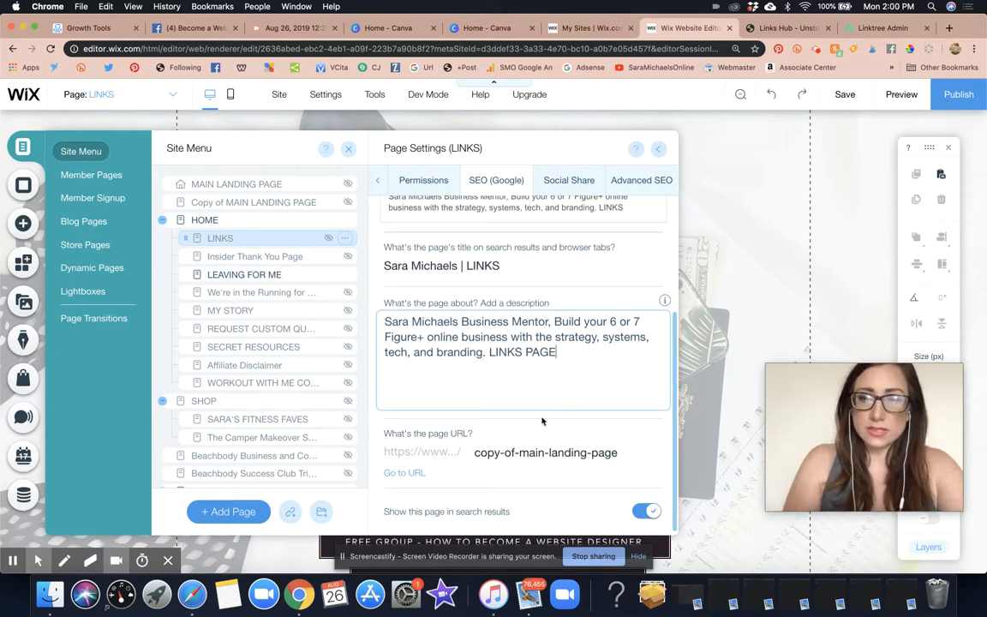
left_click(513, 458)
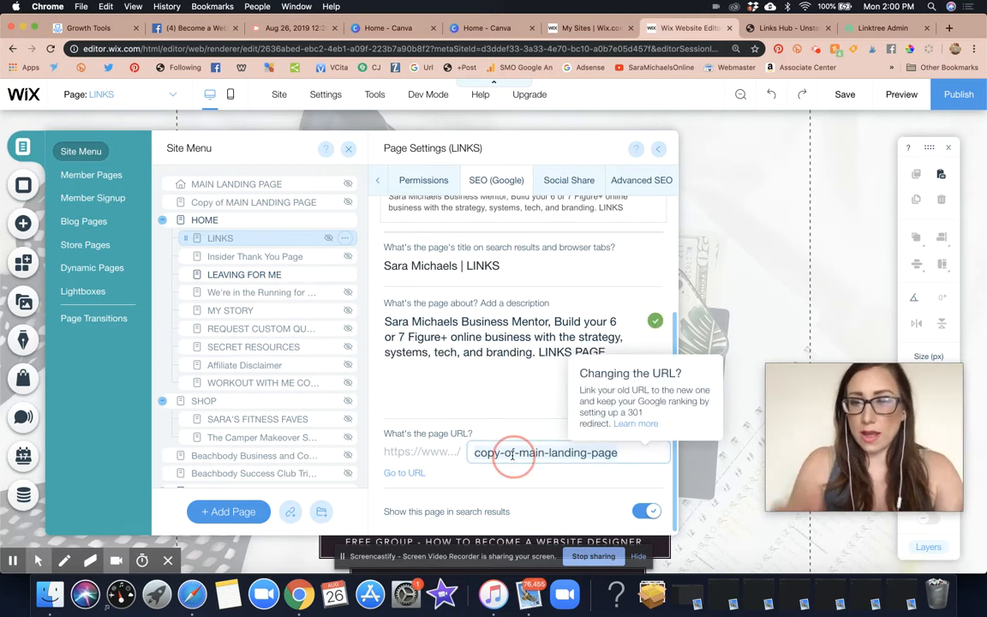
type("links")
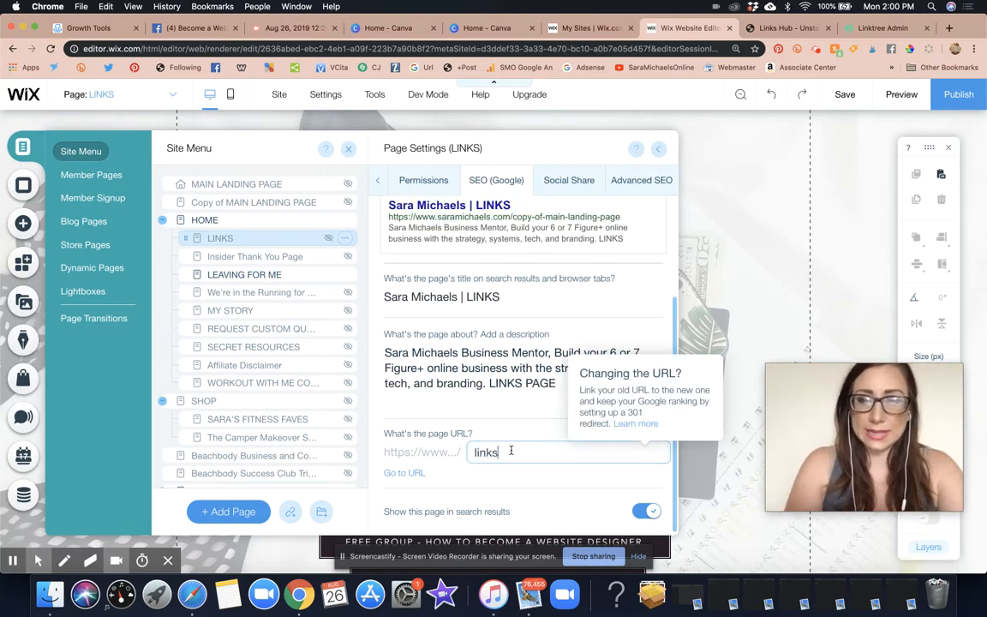
left_click(506, 414)
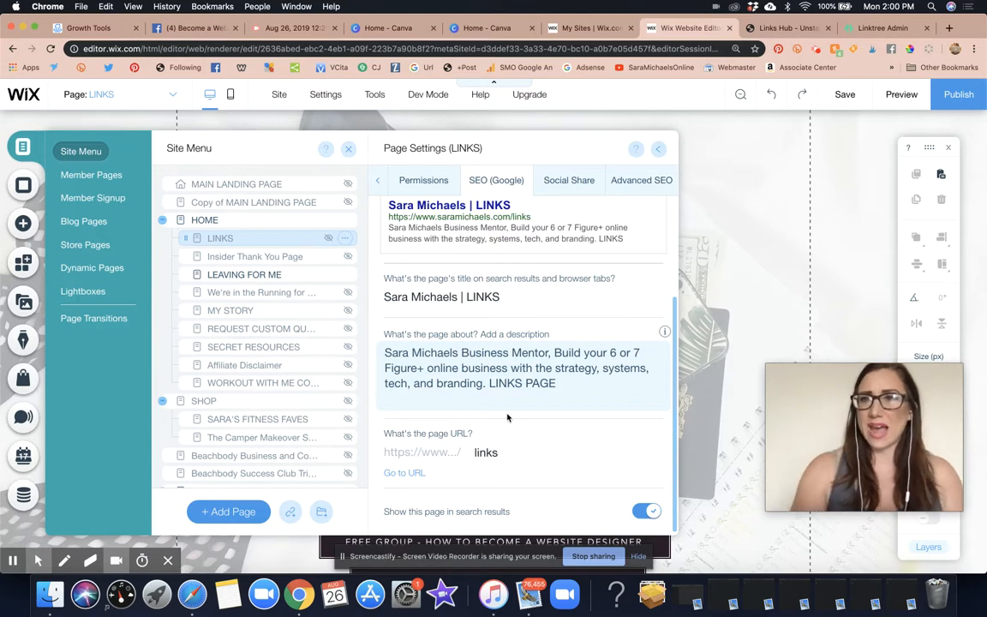
key("super+t")
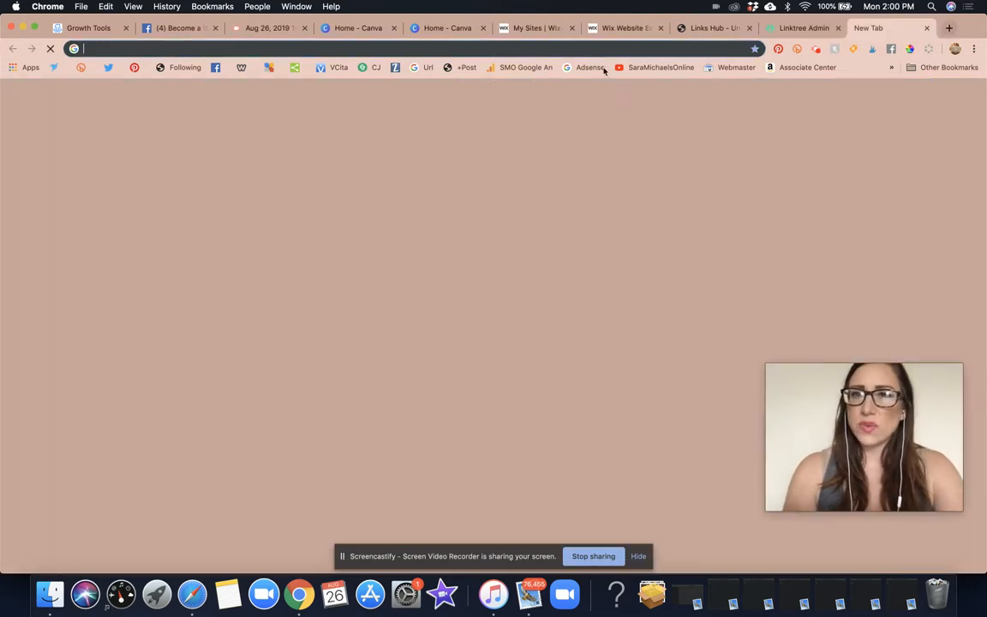
type("saramichaels.com/")
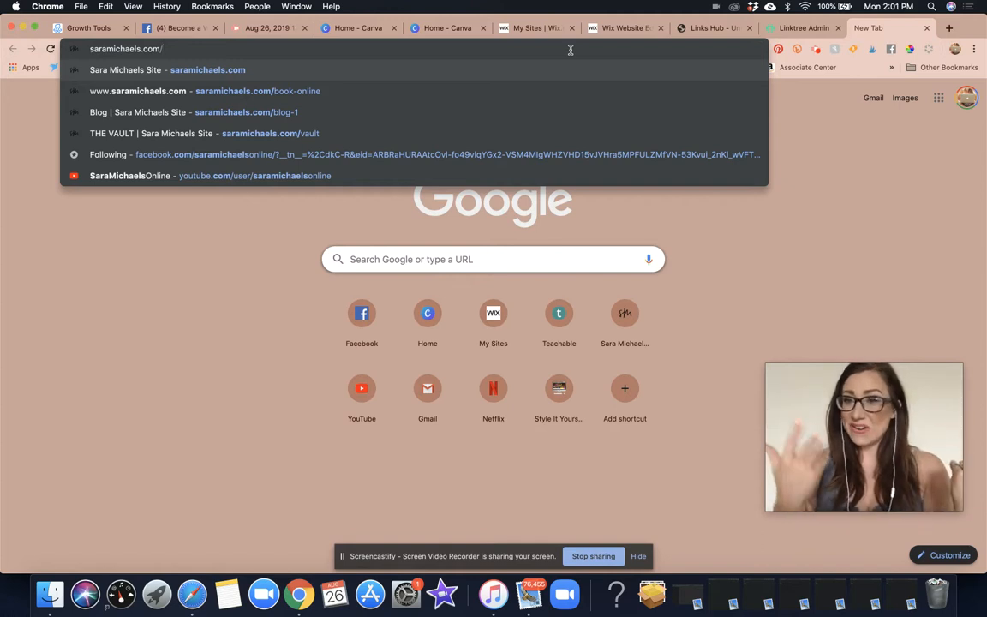
left_click(926, 28)
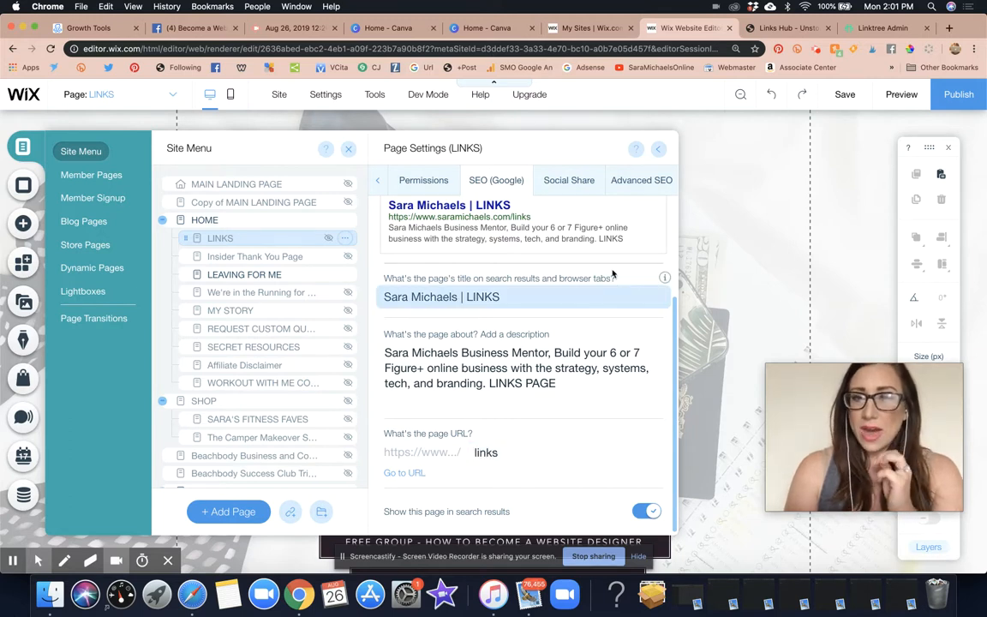
Open the LINKS page's social share settings and review its preview image, title and description
scroll(635, 400, "up", 3)
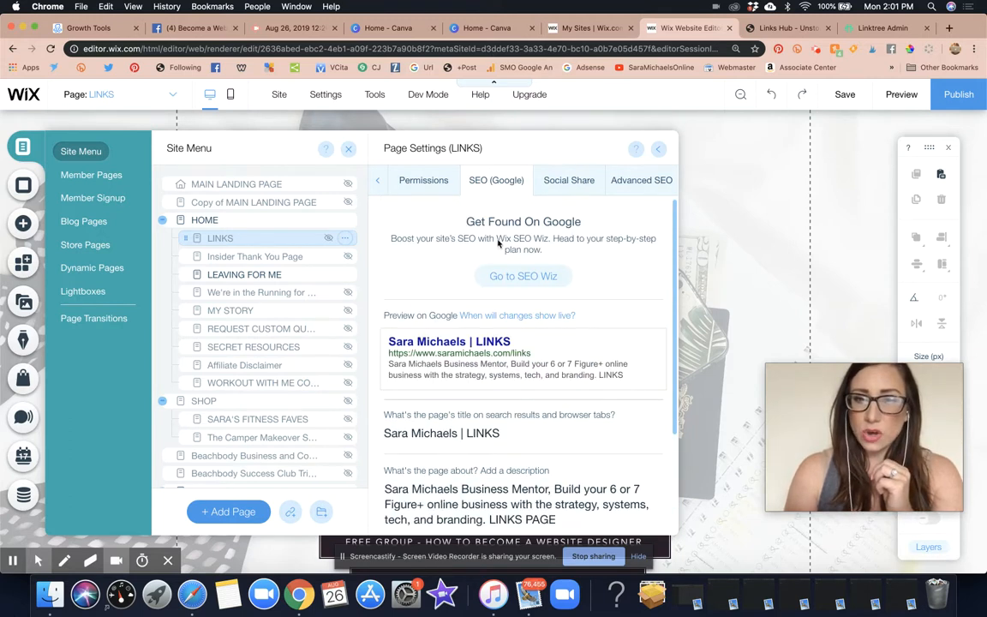
left_click(569, 180)
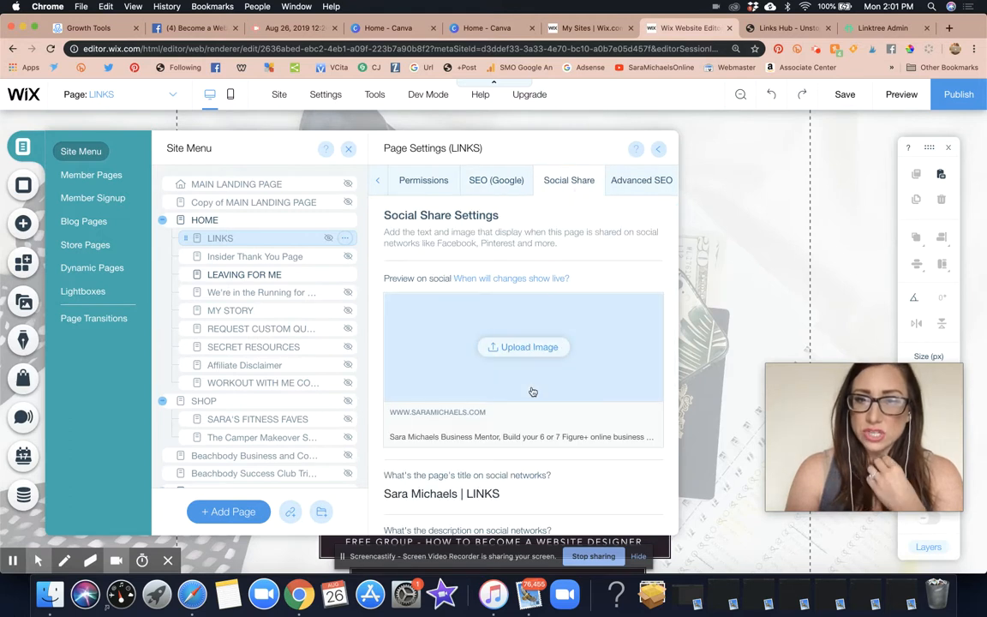
scroll(540, 398, "down", 2)
scroll(549, 408, "down", 2)
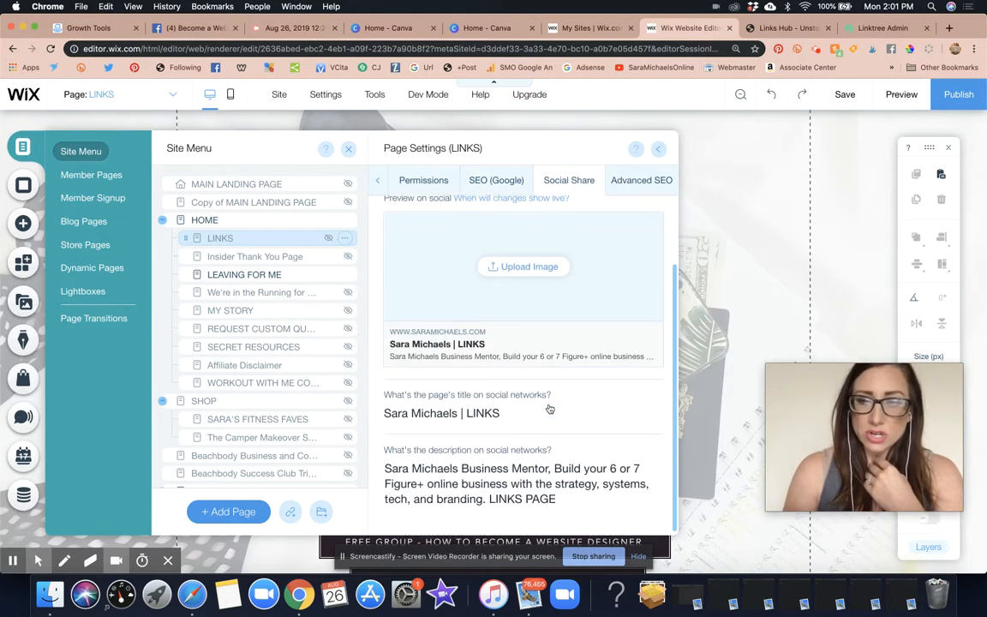
Replace the LINKS page's social network description with "All of my best links in 1 spot. Freebies. Courses. With With me." and a kiss emoji
triple_click(548, 487)
type("GEt")
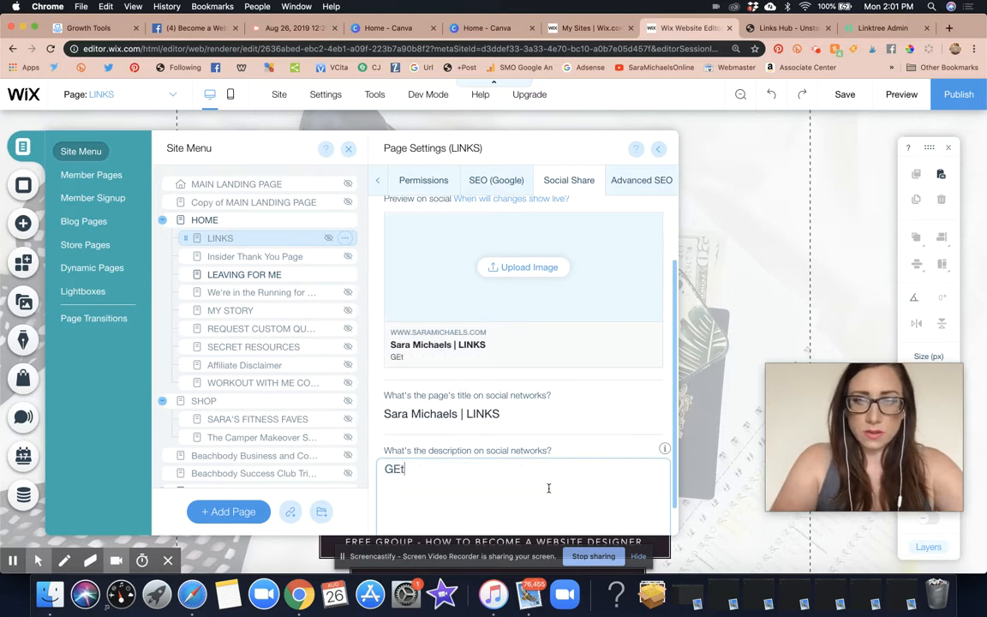
key("BackSpace")
key("BackSpace")
type("All ")
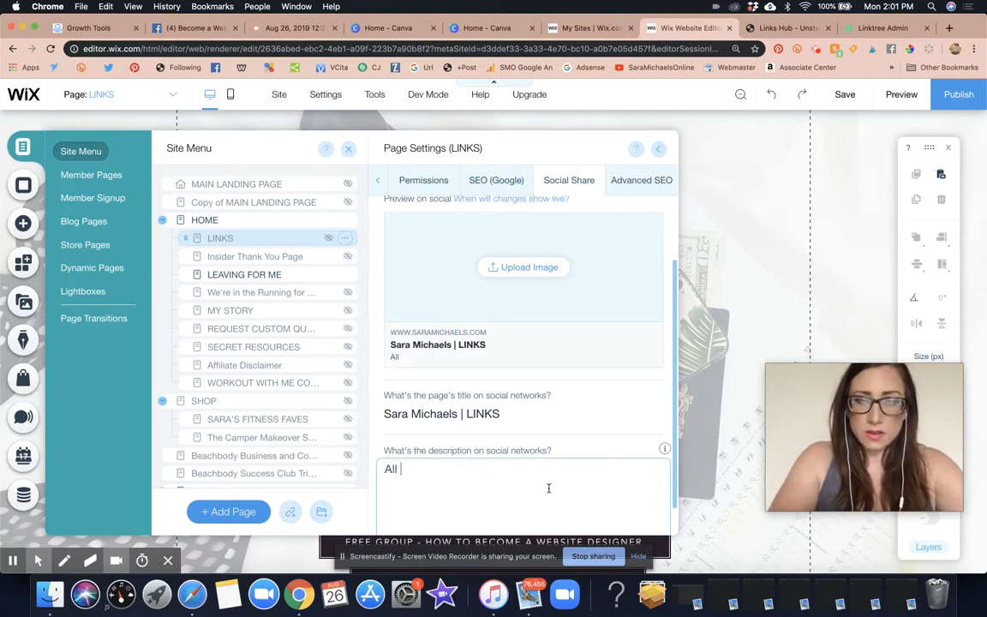
type("of my best links in 1 spot.")
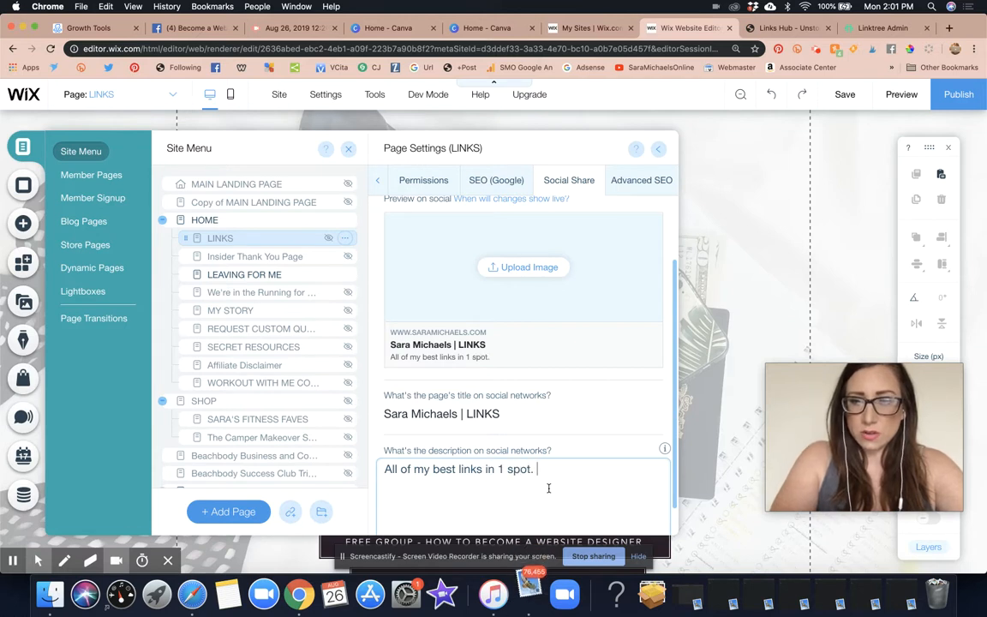
type(" Freebi")
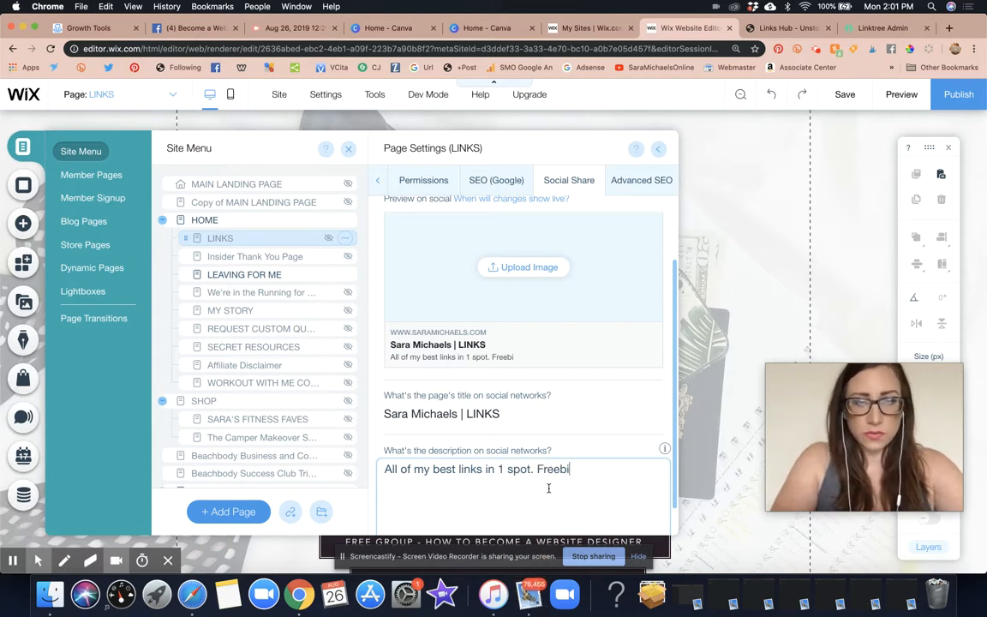
type("es. Courses. With With me")
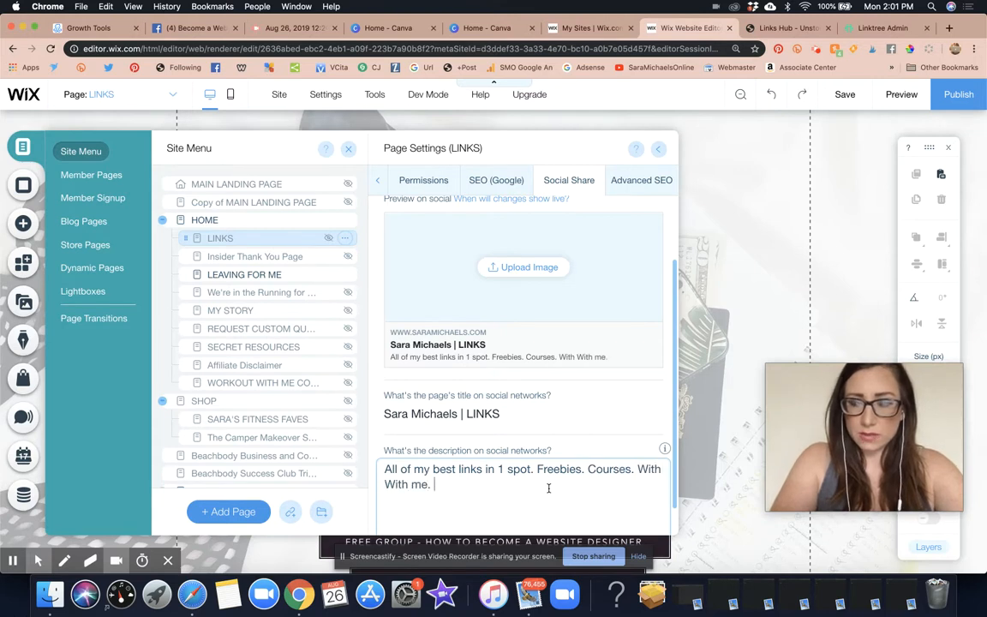
type(". kiss💋")
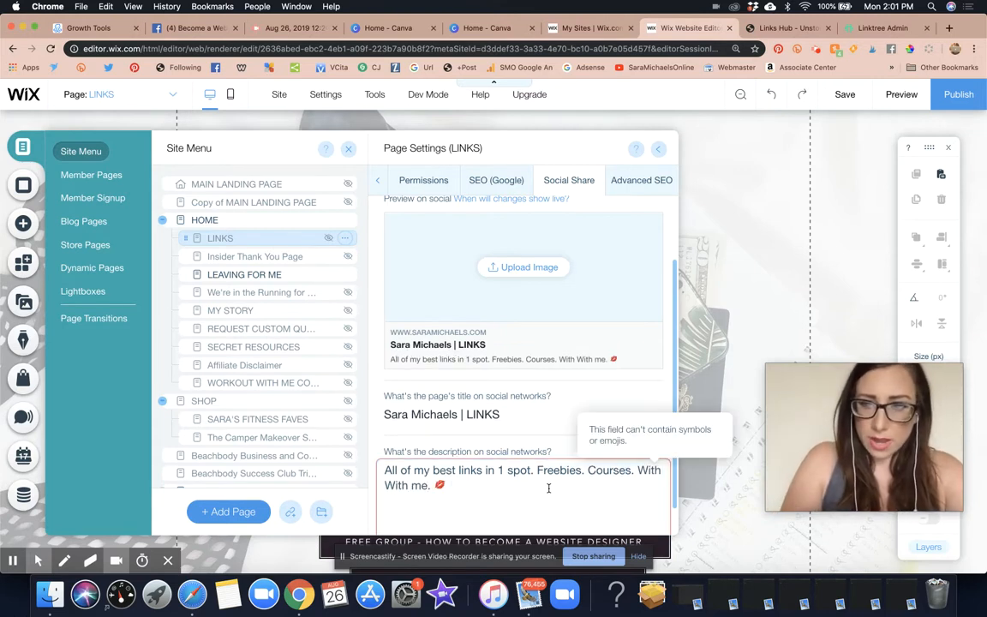
Remove the emoji from the social description and correct its ending to "Work with me. . ." after "Courses."
scroll(533, 453, "down", 1)
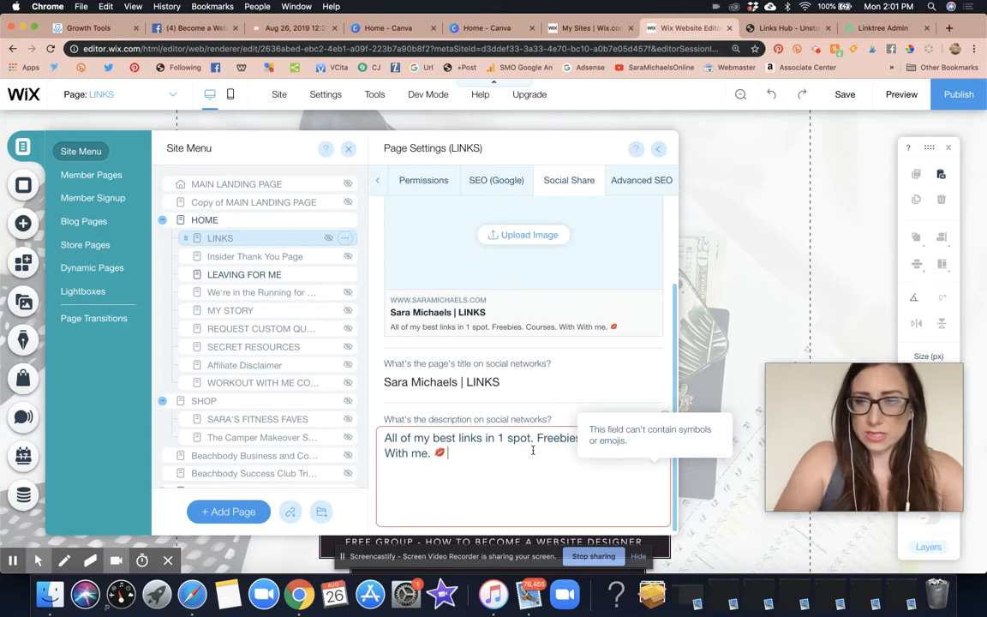
key("BackSpace")
key("BackSpace")
left_click(455, 456)
left_click(636, 437)
key("shift+super+Down")
key("BackSpace")
type("Work with me.")
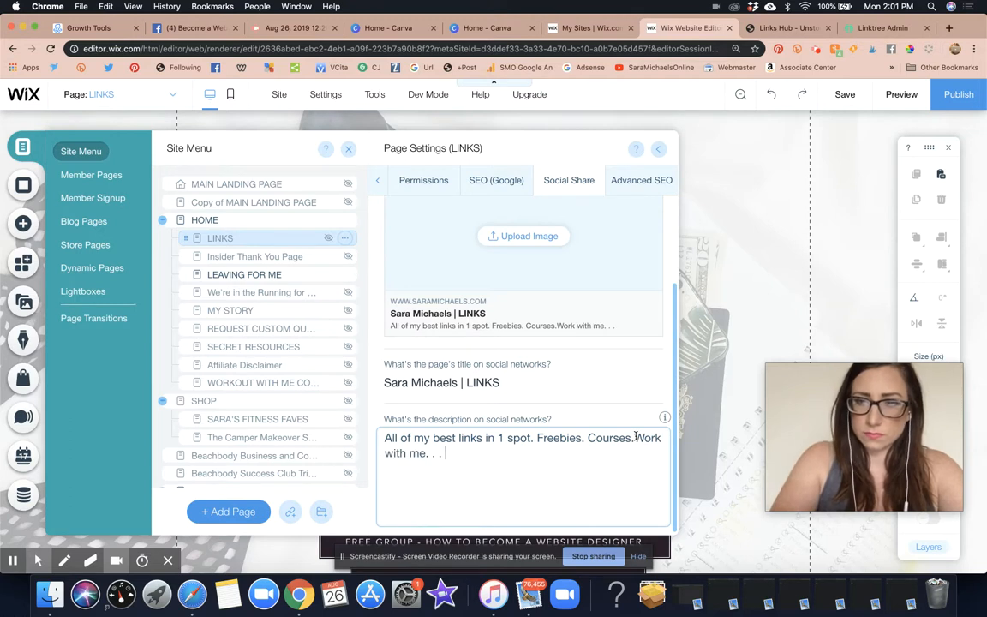
left_click(634, 438)
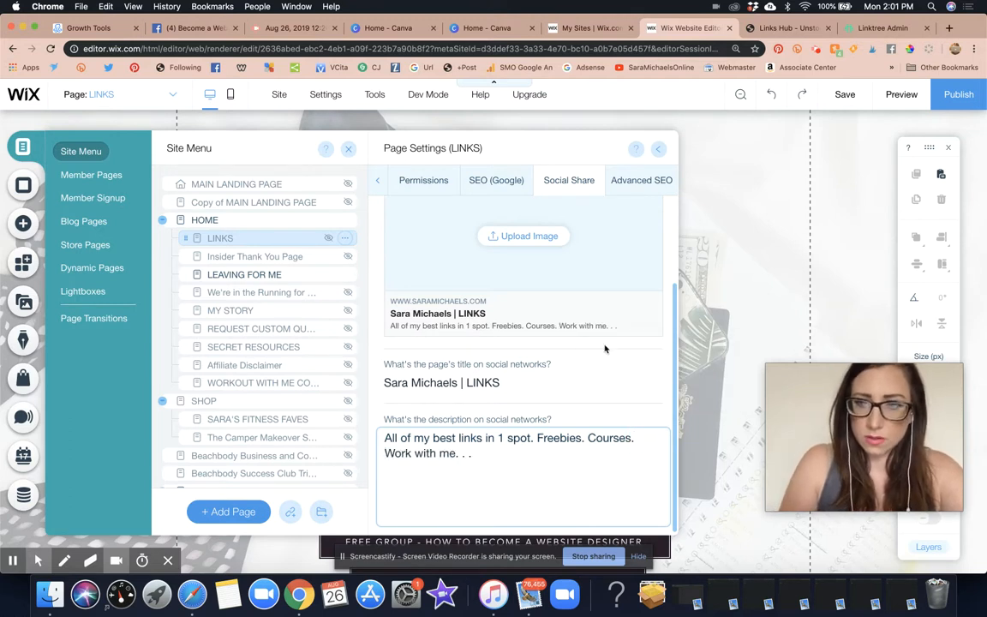
Leave the LINKS page's social share settings, publish the site, and close the site's page list
scroll(604, 349, "up", 3)
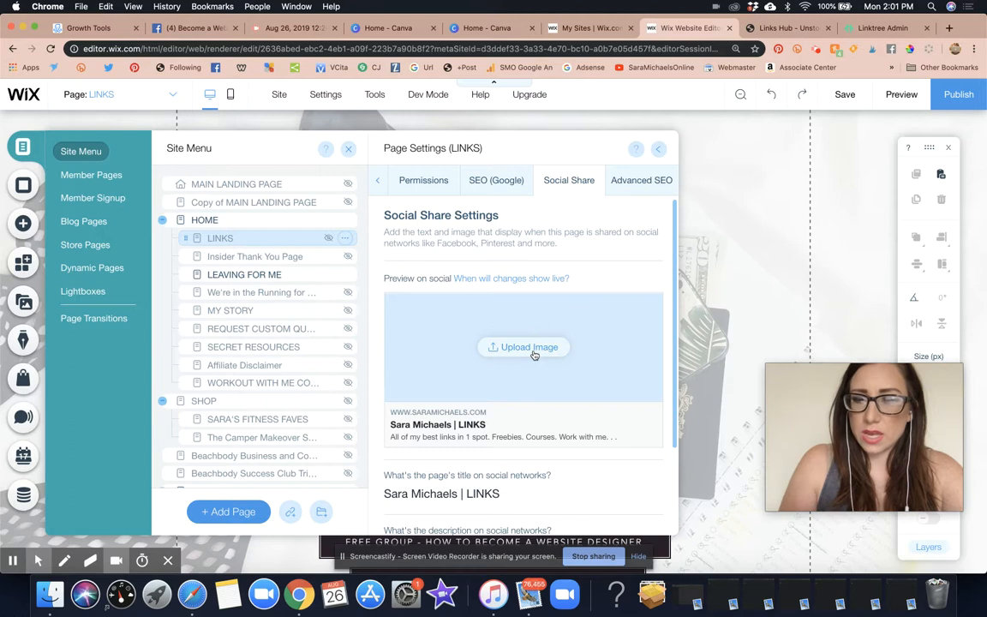
scroll(641, 255, "down", 3)
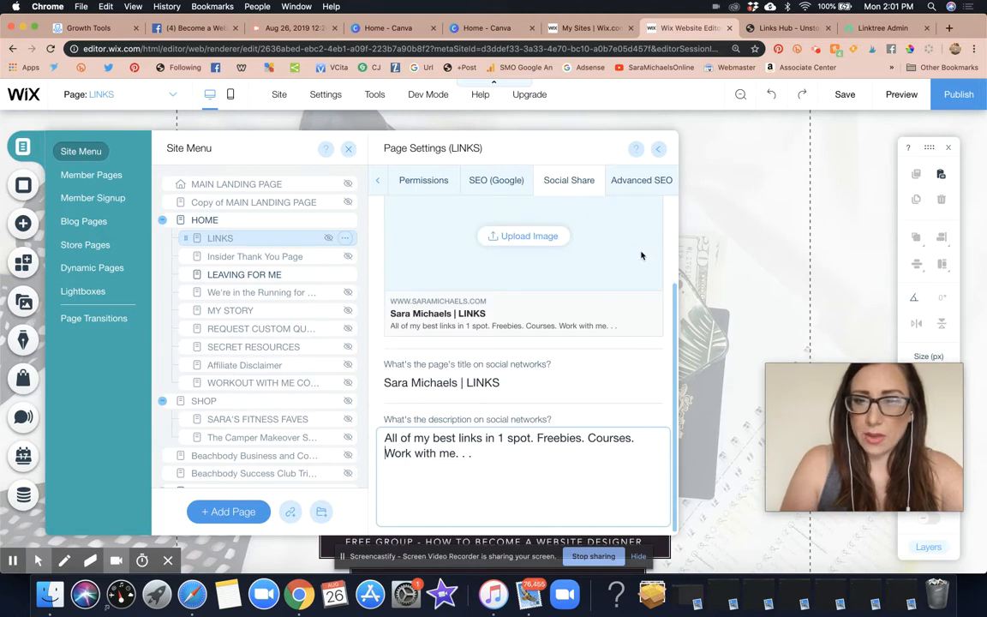
left_click(647, 394)
scroll(651, 412, "up", 1)
left_click(658, 148)
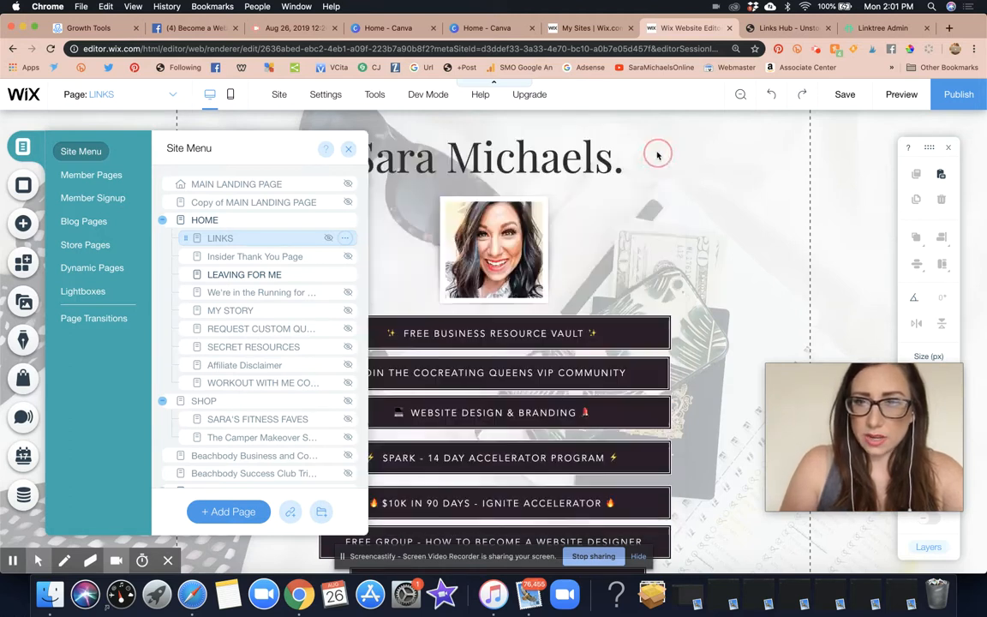
left_click(966, 97)
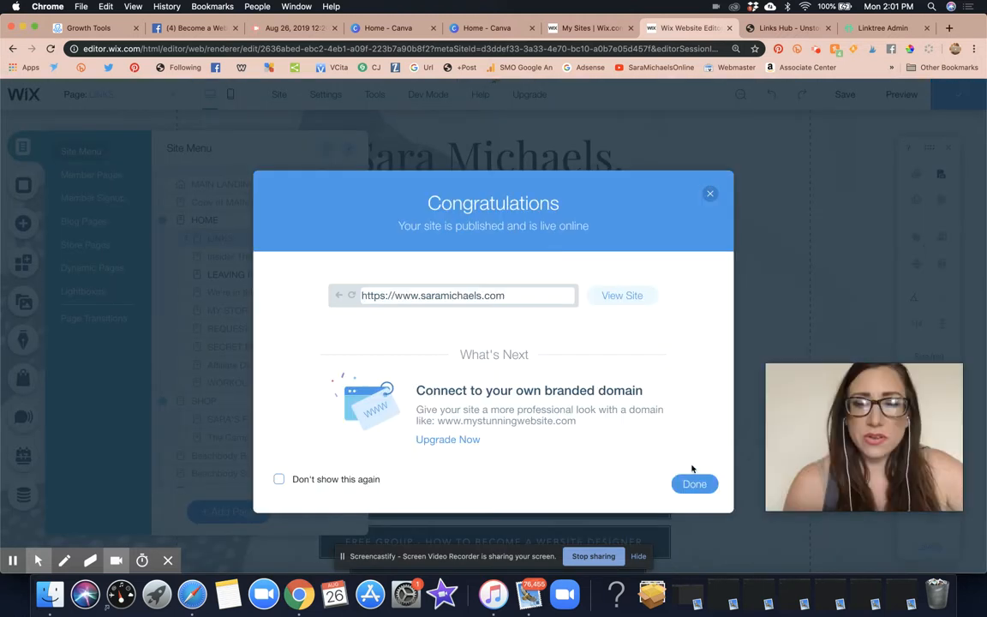
left_click(694, 481)
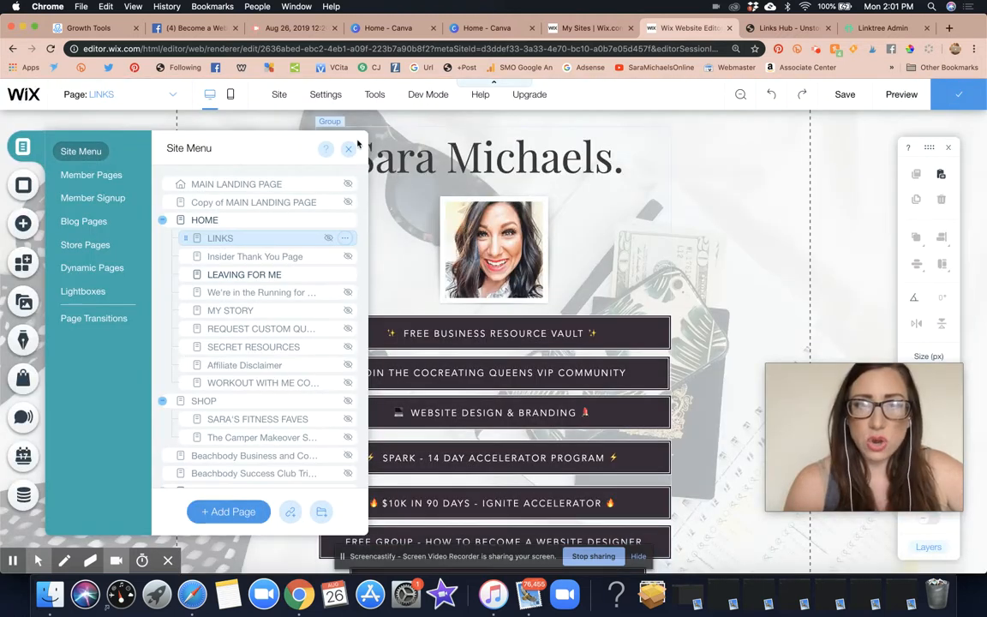
left_click(349, 150)
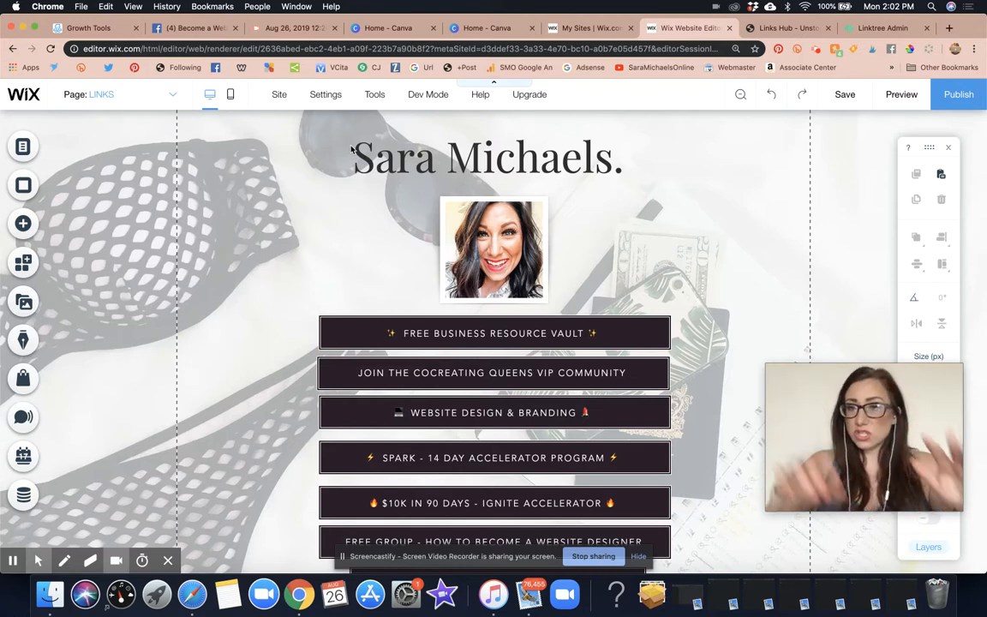
Move the stack of link buttons down and place a copy of the FREE BUSINESS RESOURCE VAULT button above it
left_click(561, 332)
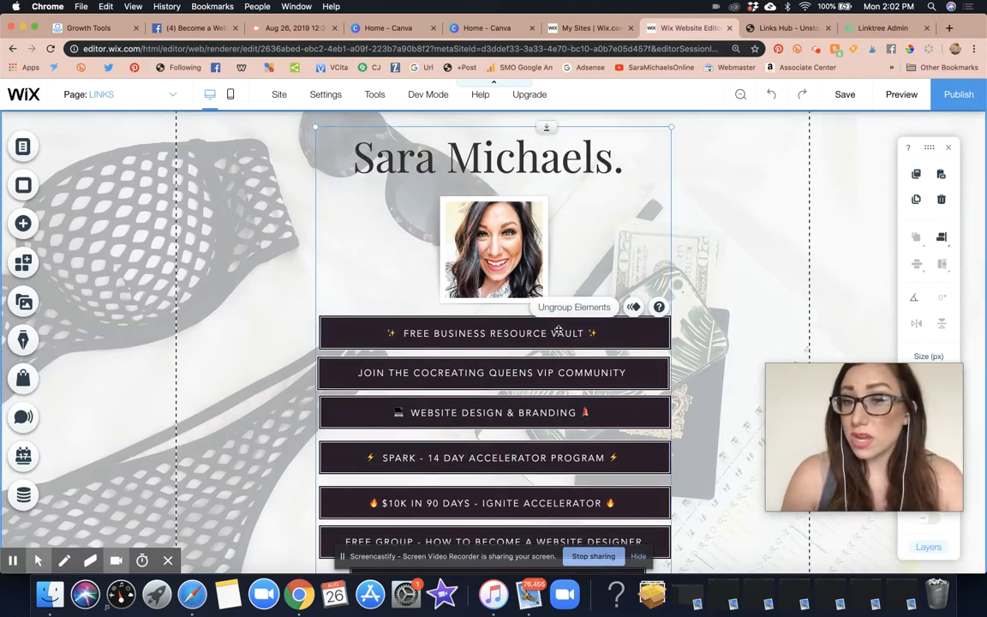
left_click(555, 332)
left_click_drag(556, 332, 552, 350)
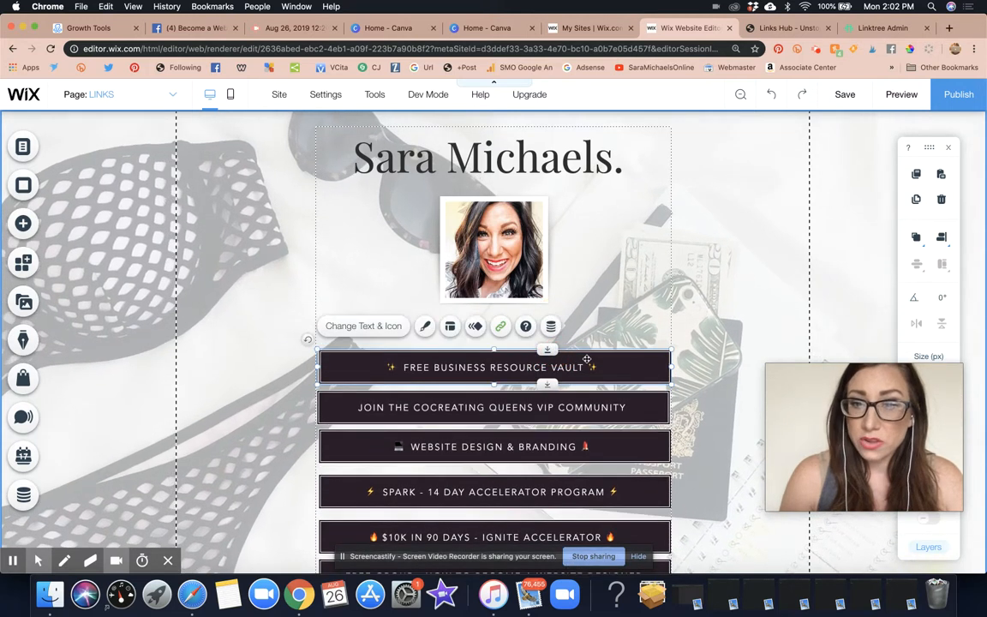
left_click(938, 174)
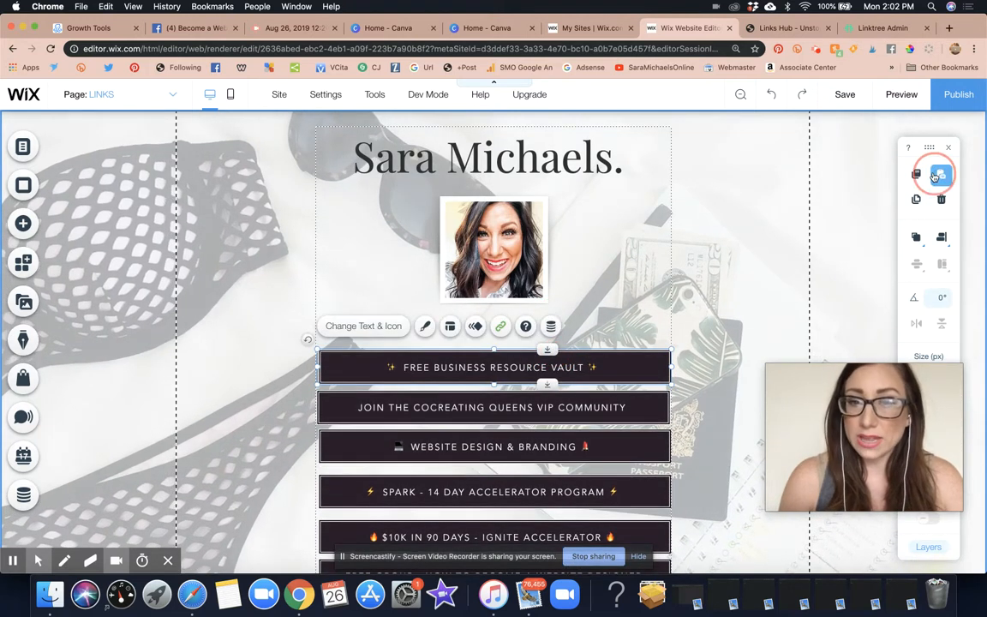
left_click_drag(514, 363, 529, 328)
Change the copied button's text to "REGISTER FOR THE LIVE CLASS! CLICK HERE"
left_click(359, 286)
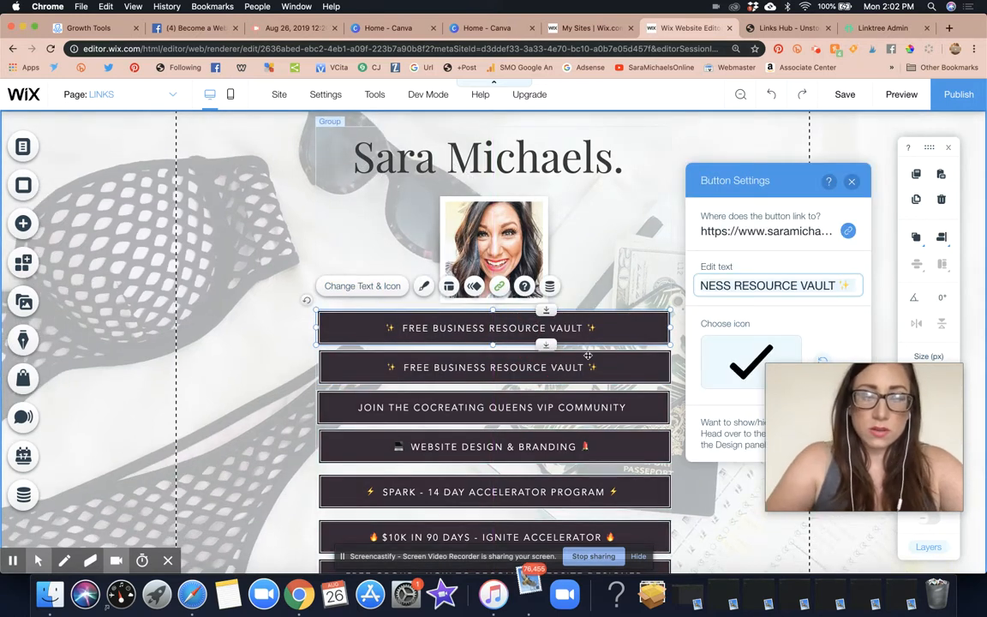
type("REGISTER FOR THE")
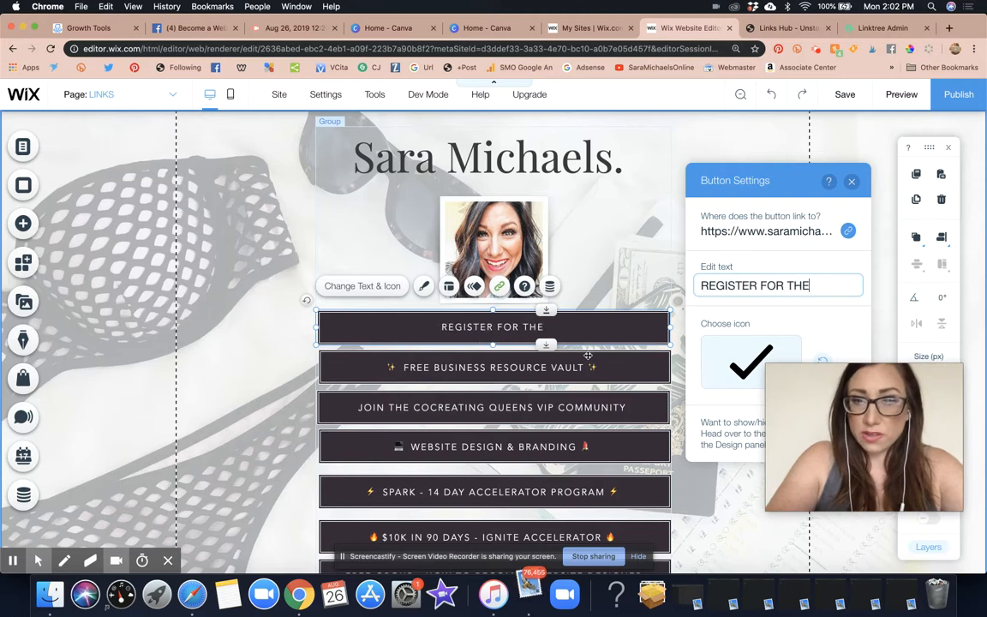
type(" LIVE CLASS! CLICK HERE")
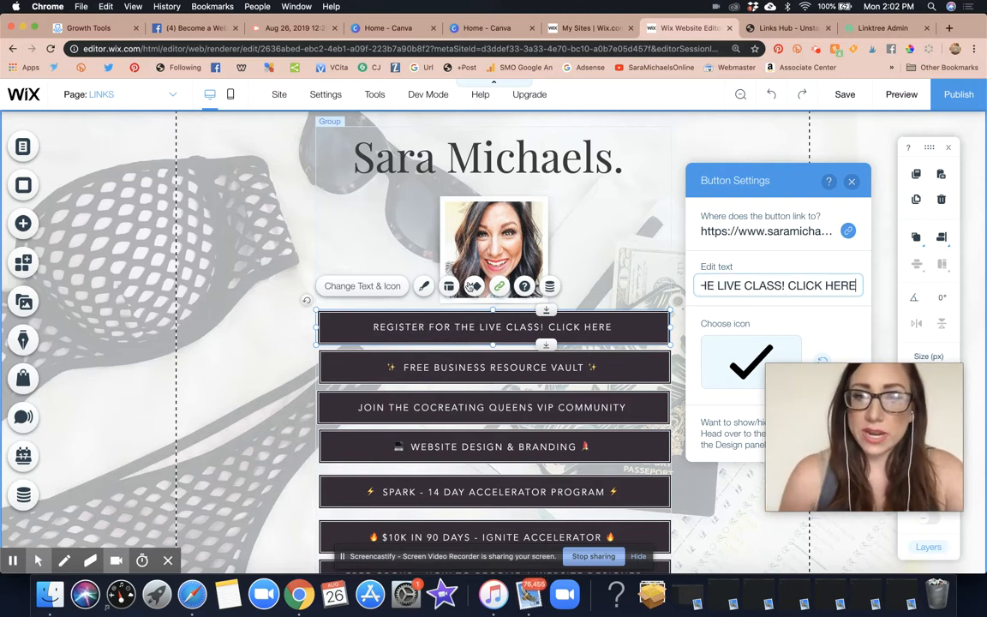
Add the custom turquoise color 76EDE6 and use it as the live class button's fill
left_click(423, 285)
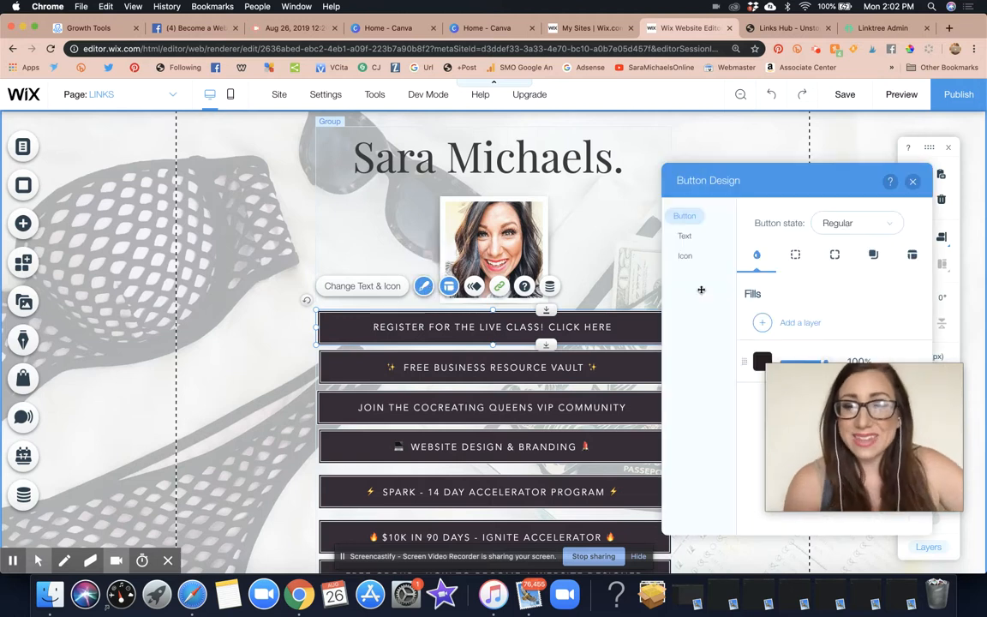
left_click(762, 360)
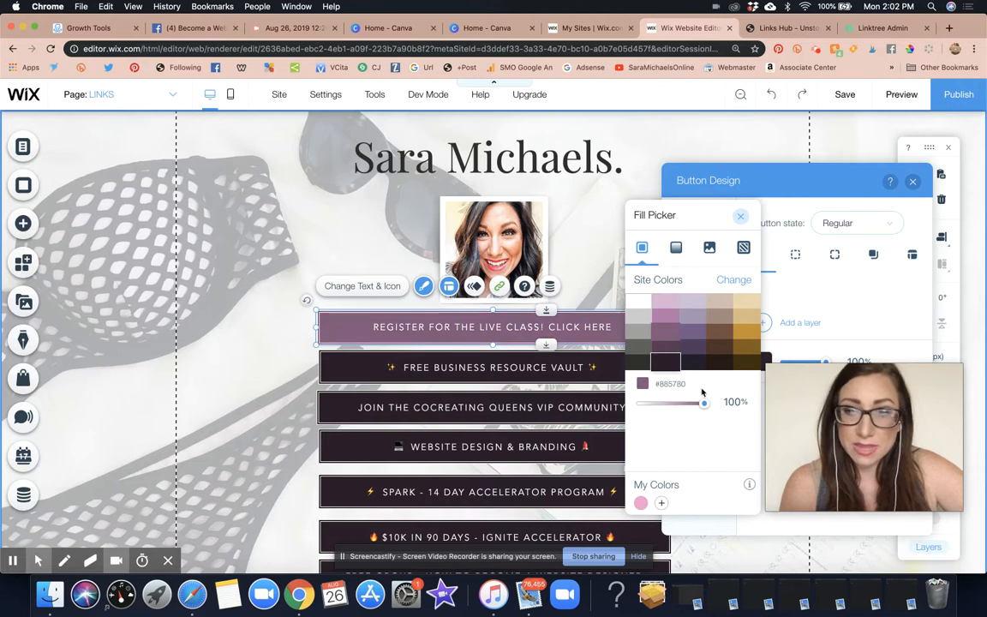
left_click(660, 503)
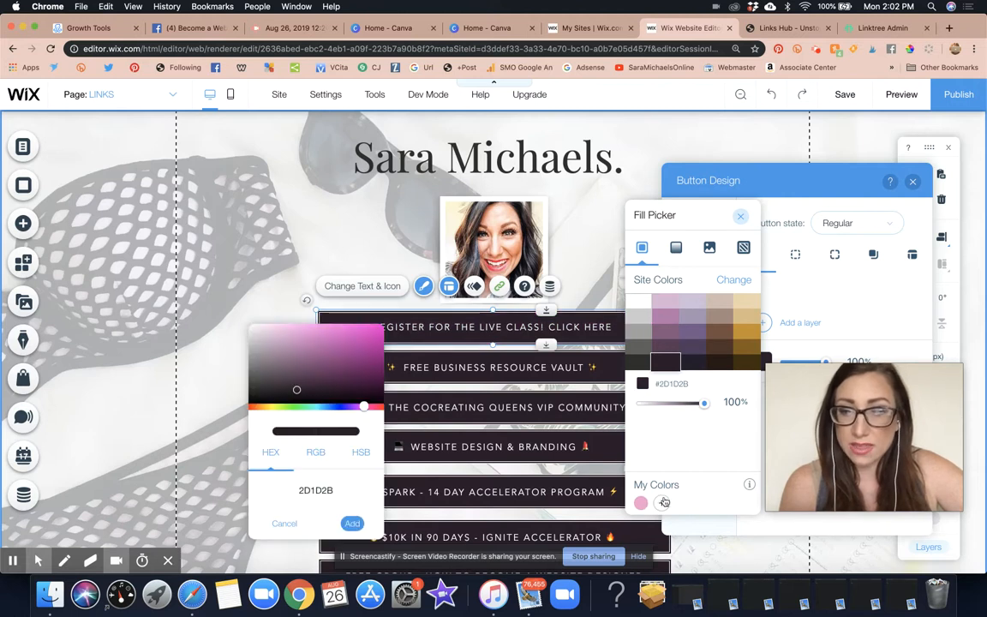
left_click(321, 406)
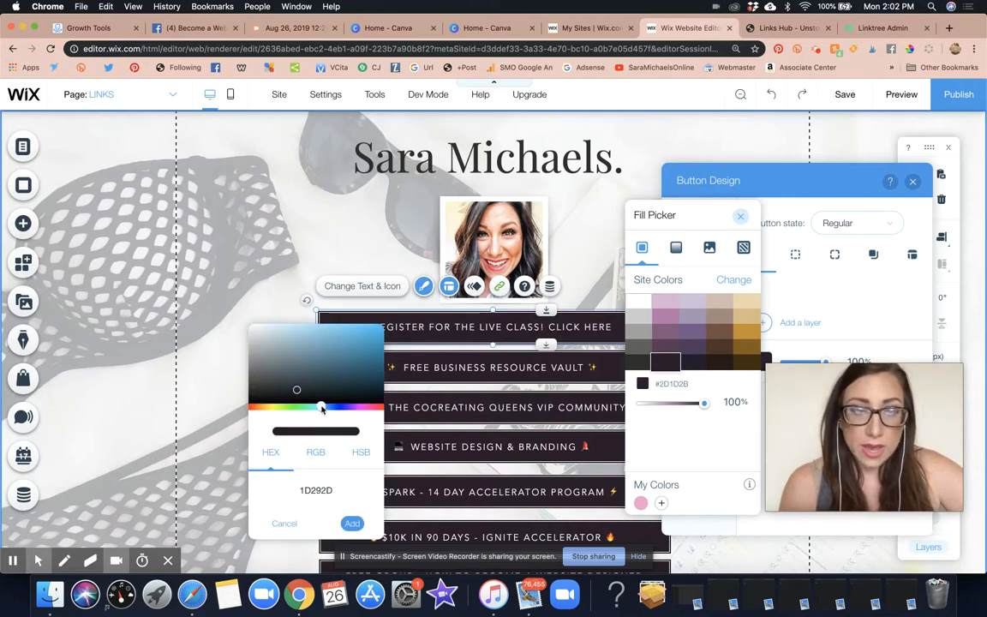
left_click(320, 352)
left_click(311, 341)
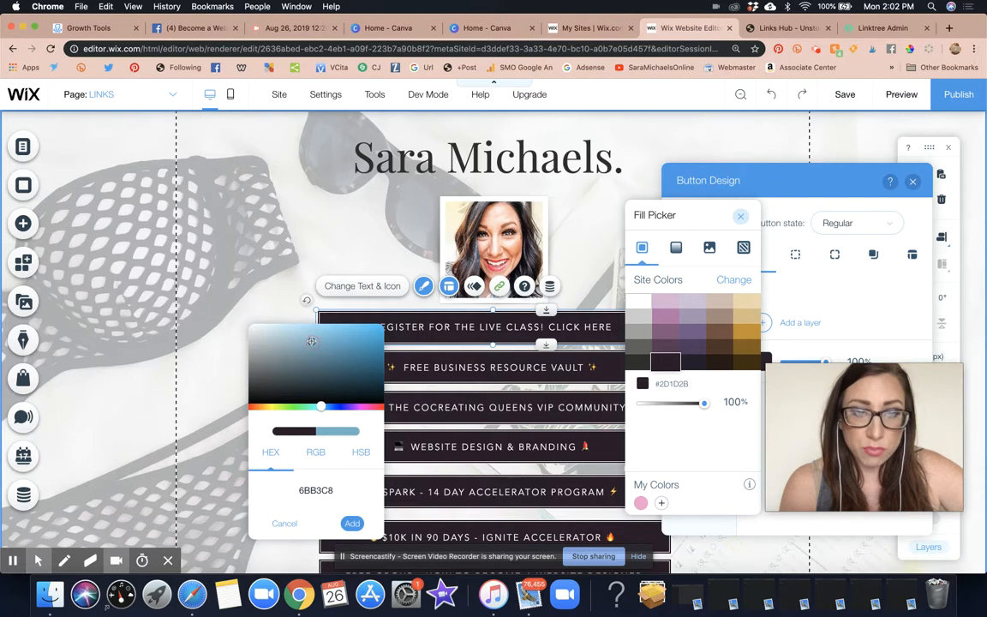
left_click(323, 406)
left_click(337, 329)
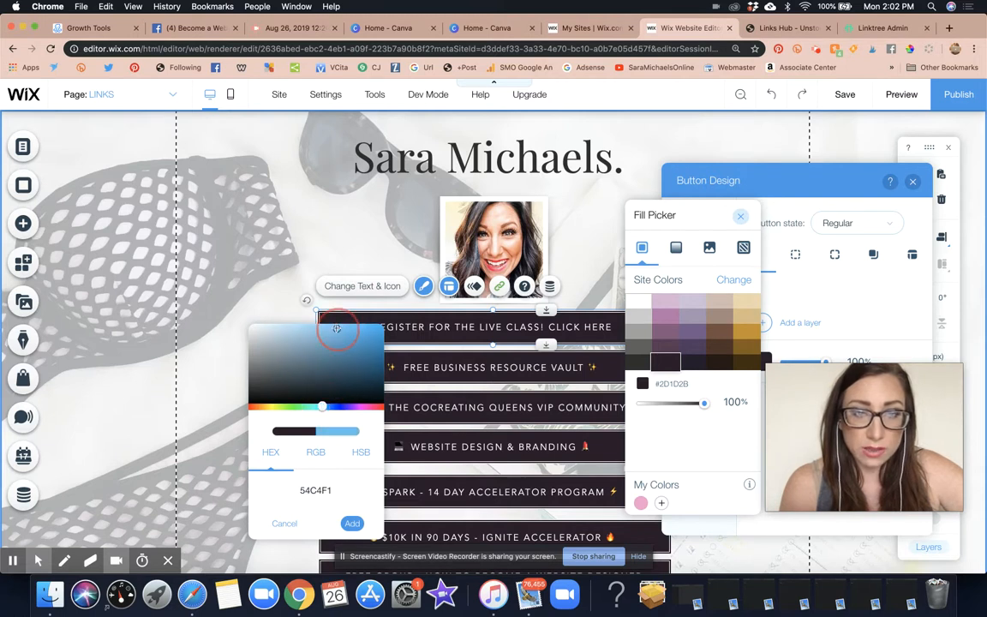
left_click(315, 407)
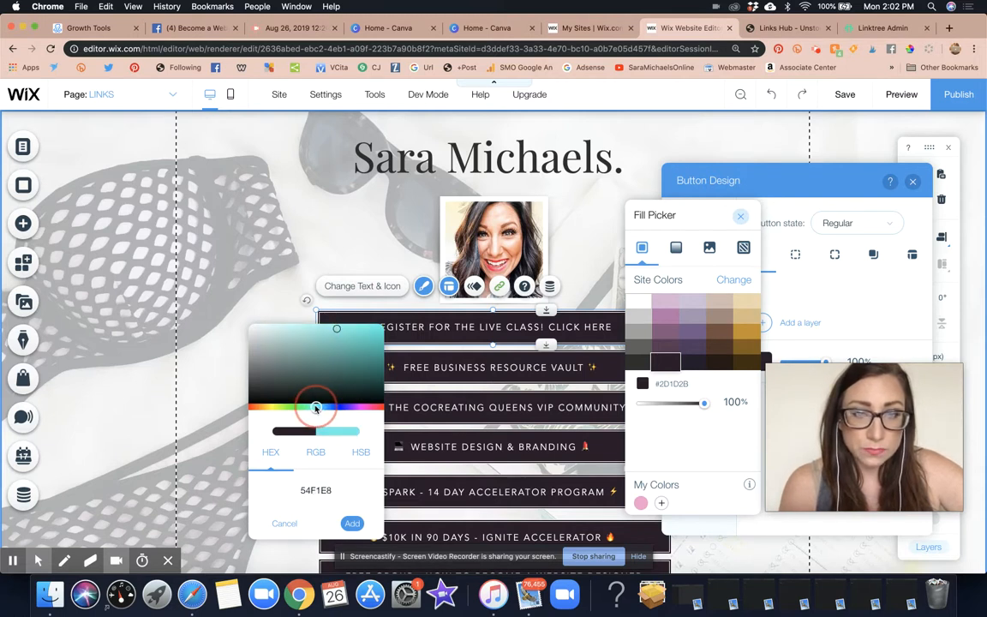
left_click(317, 330)
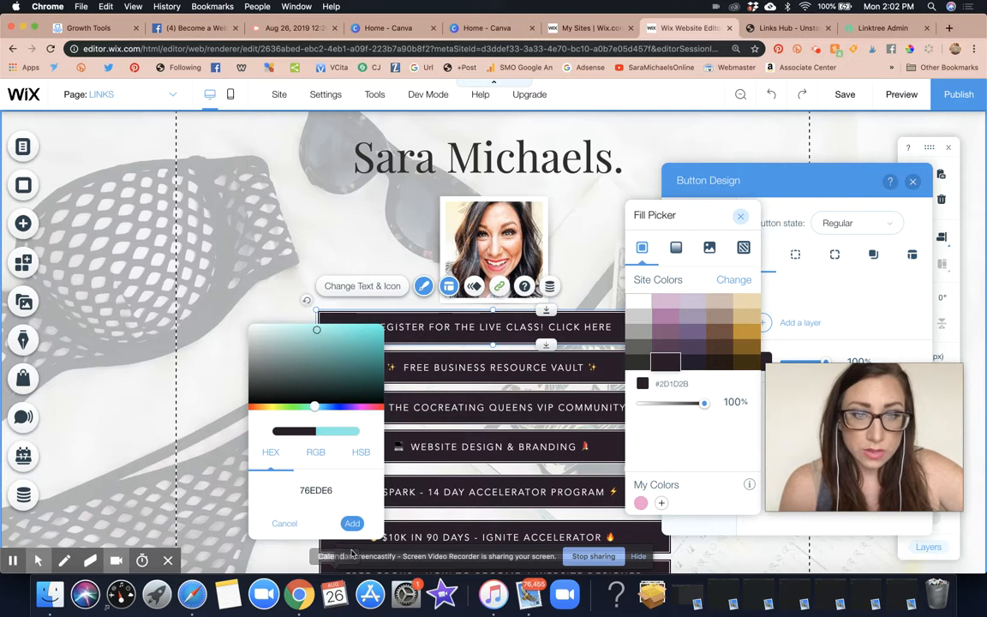
left_click(351, 523)
left_click(224, 397)
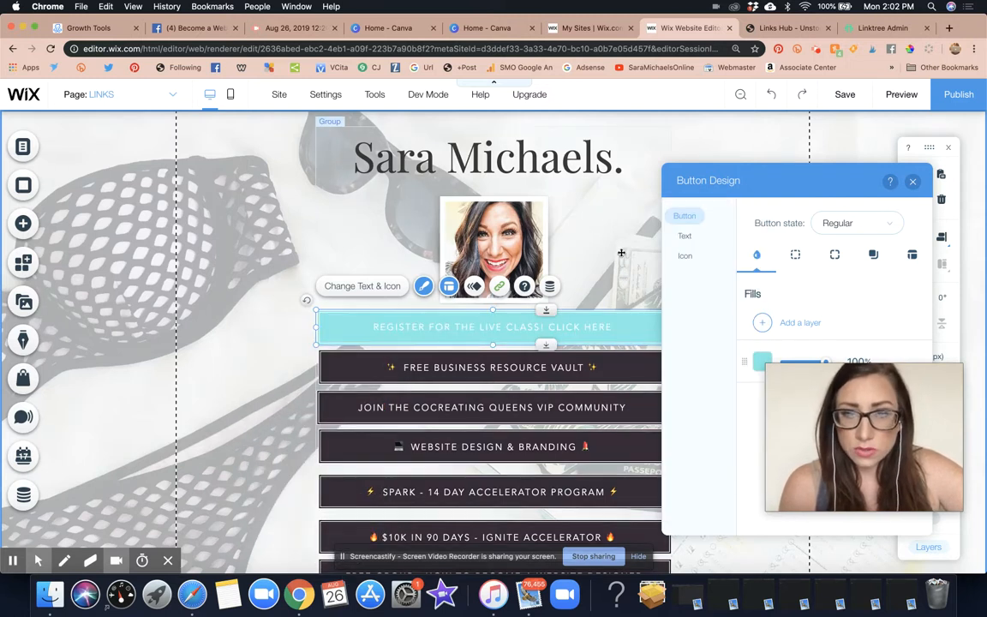
left_click(621, 252)
Move the FREE BUSINESS RESOURCE VAULT button and the buttons below it down, leaving a one-button gap under the turquoise button
left_click(566, 360)
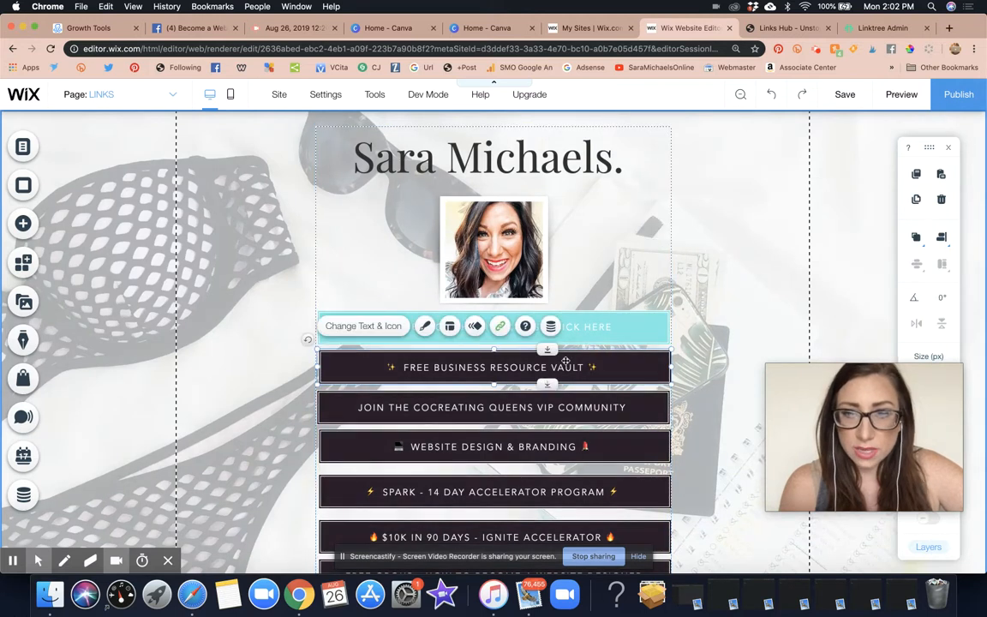
left_click_drag(549, 347, 590, 328)
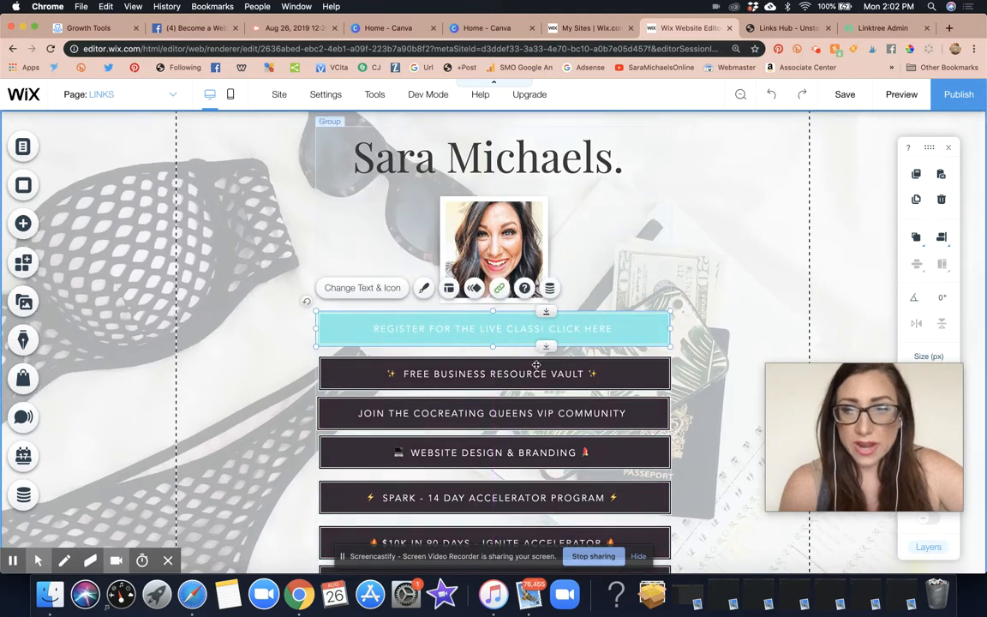
left_click(531, 363)
left_click(528, 362)
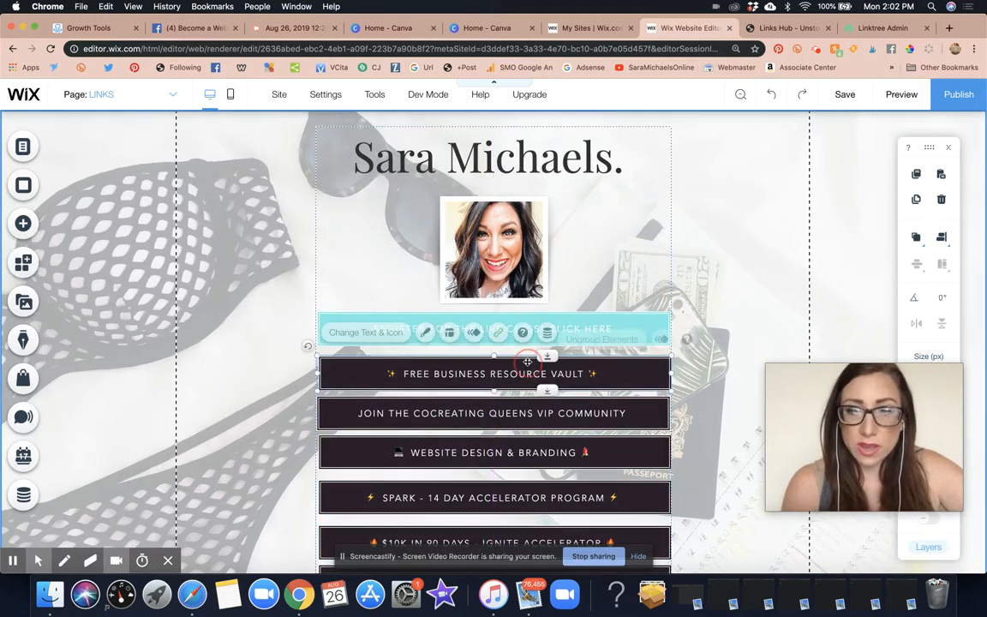
left_click_drag(528, 362, 545, 396)
Duplicate the turquoise live class button and place the copy in the gap above FREE BUSINESS RESOURCE VAULT
left_click(599, 330)
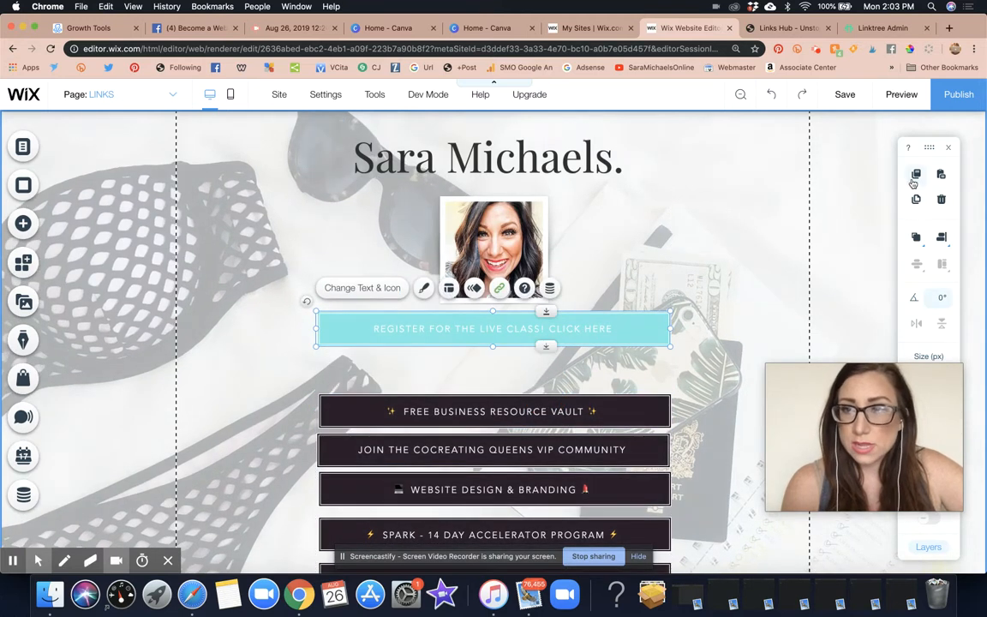
left_click(941, 174)
left_click_drag(513, 339, 502, 366)
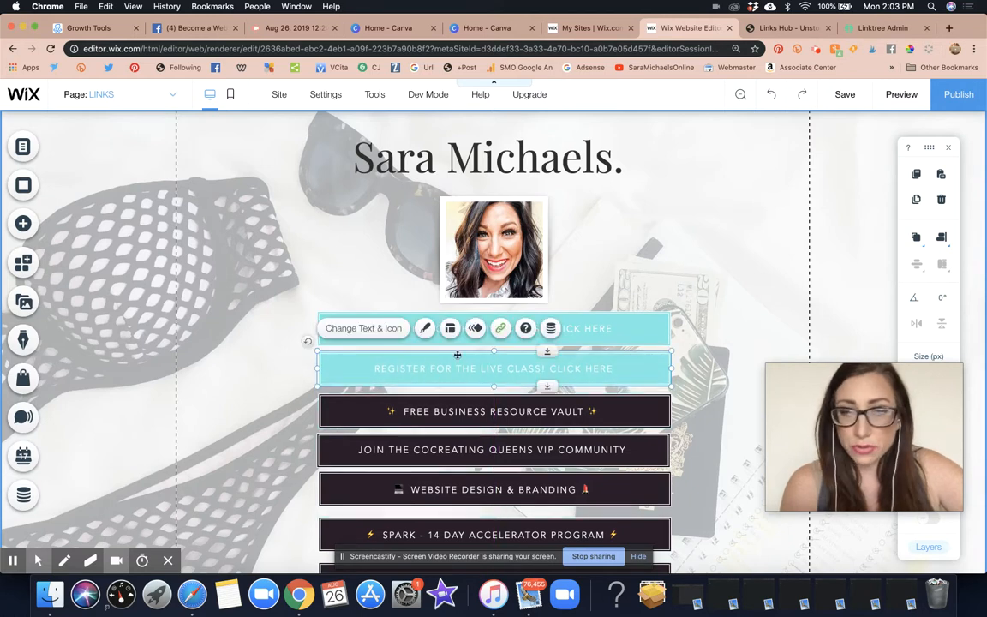
Change the lower turquoise button's text to "APPLY FOR A PRE-STYLED SITE CLIENT OPENING!"
left_click(369, 329)
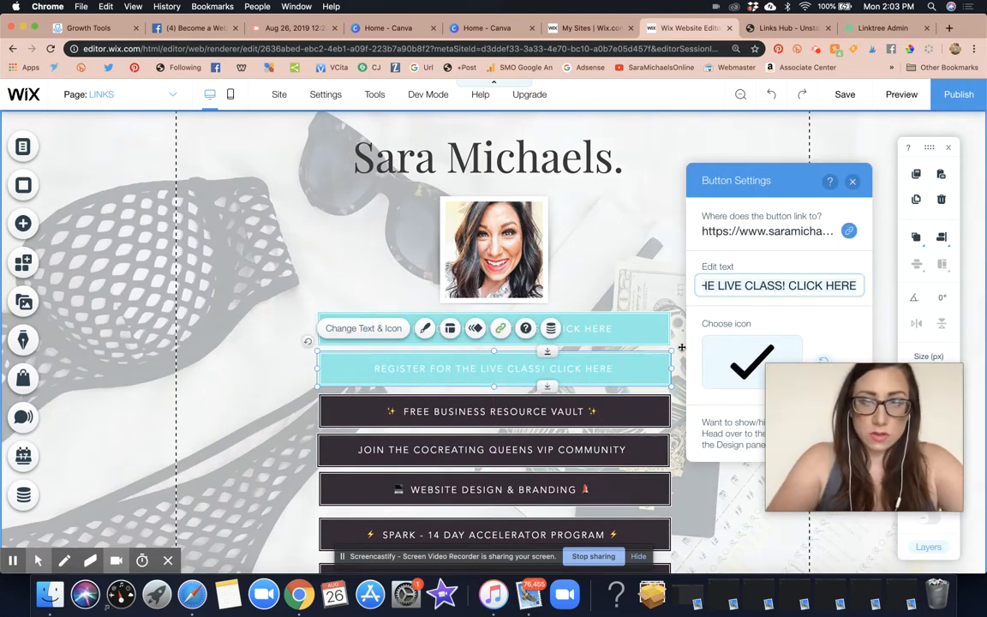
key("super+a")
type("APPLY FOR A ")
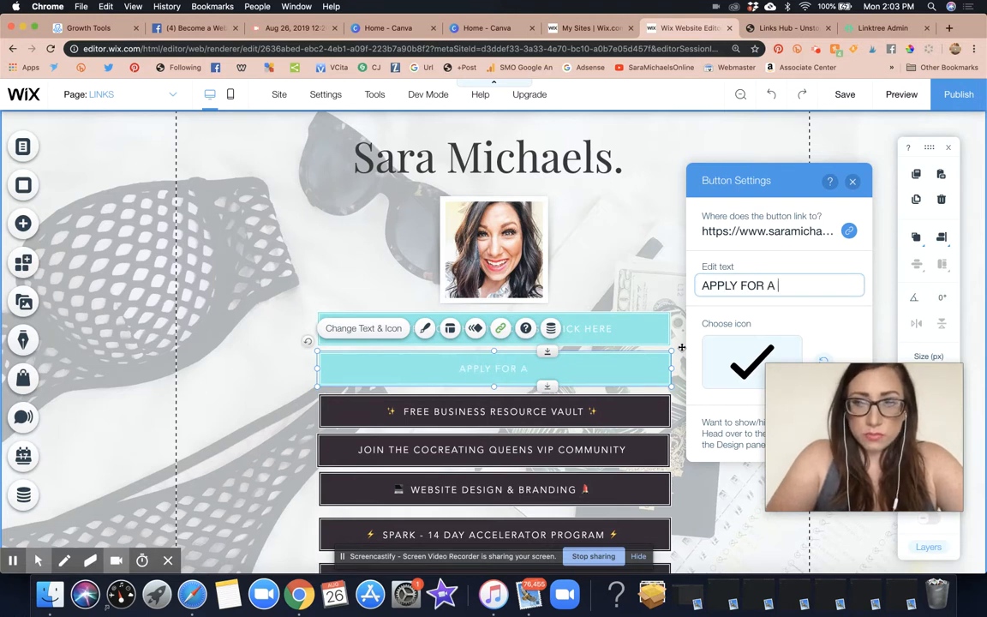
type("PRE-STYLED IS")
key("BackSpace")
key("BackSpace")
type("SITE CLIENT A")
key("BackSpace")
type("OPENING!")
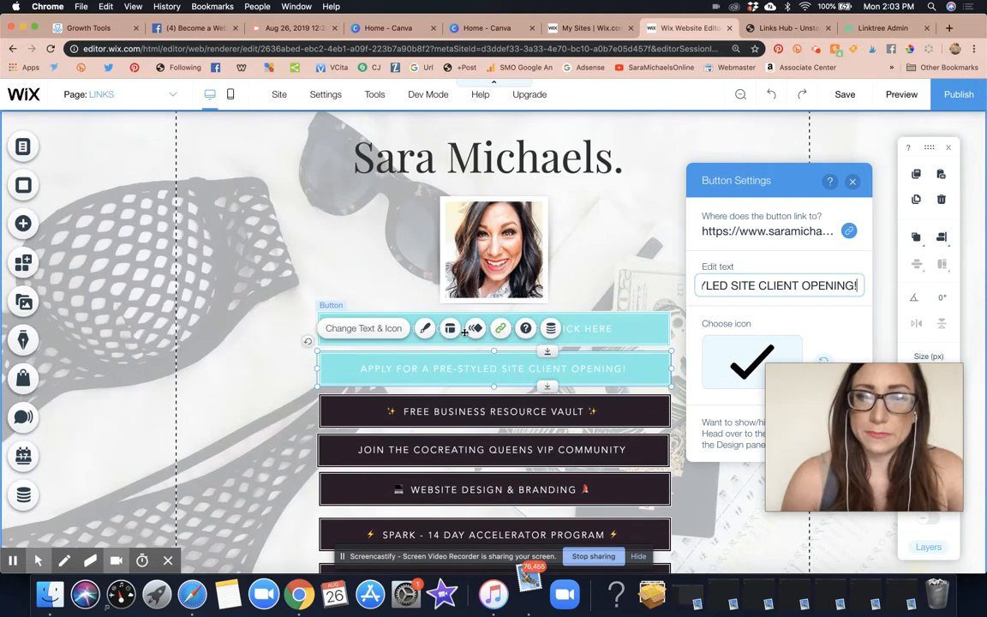
Add the custom tan color DDC09A and use it as the client opening button's fill
left_click(424, 330)
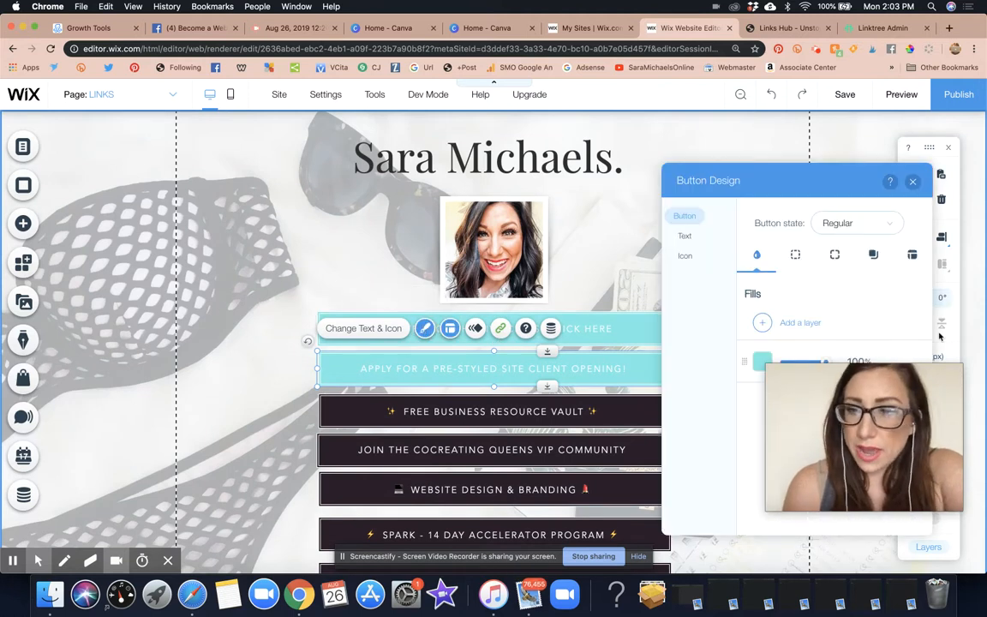
left_click_drag(860, 400, 859, 450)
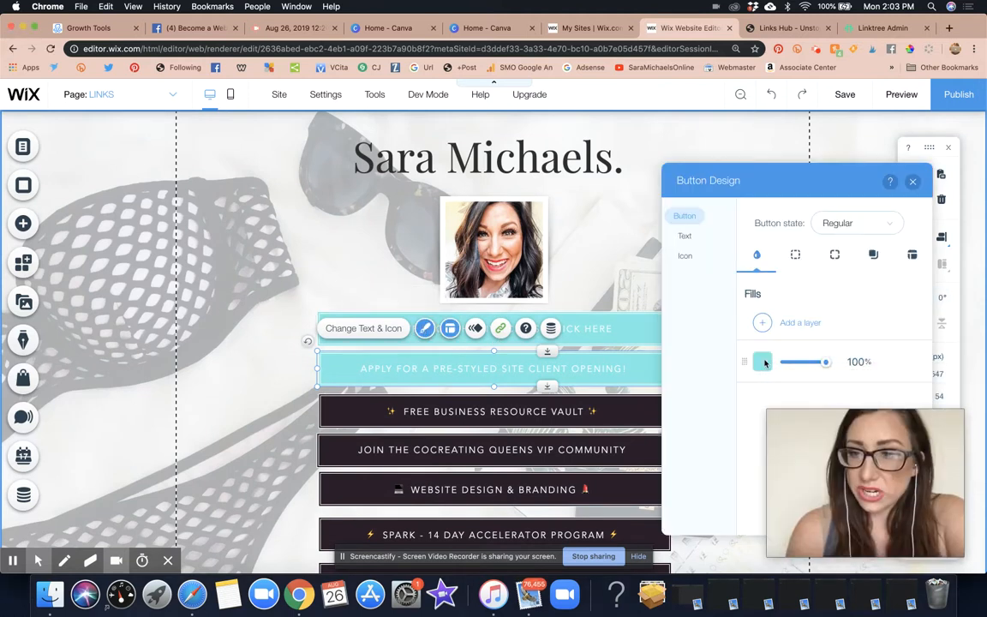
left_click(763, 362)
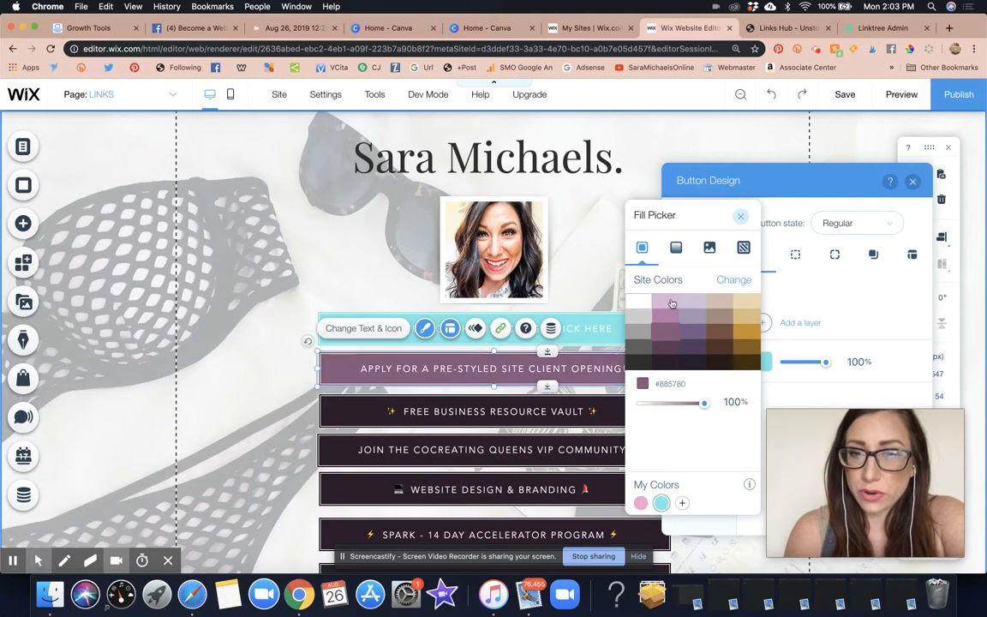
left_click(682, 503)
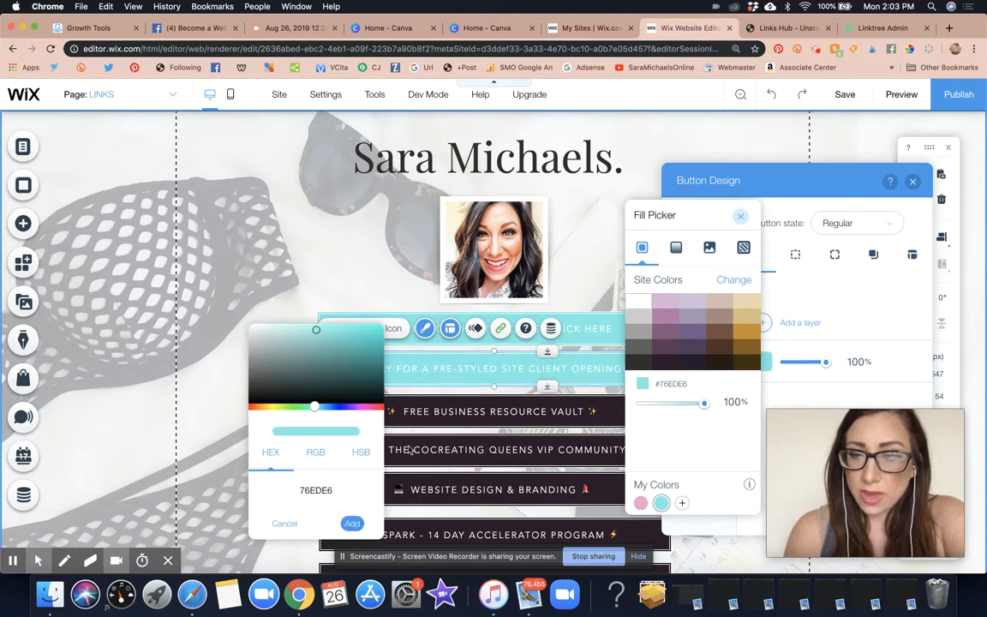
left_click(261, 408)
left_click(289, 335)
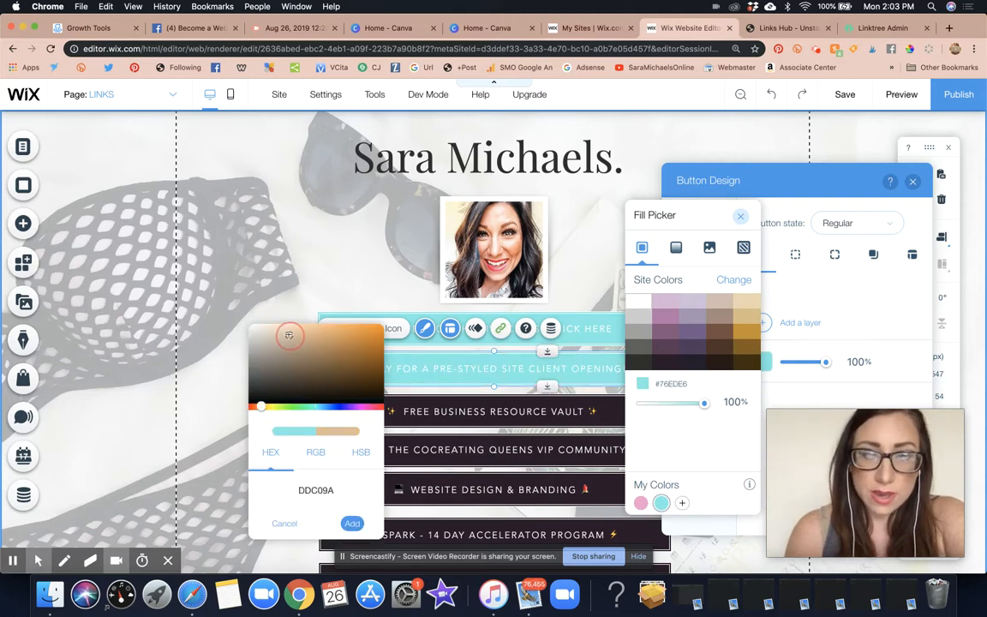
left_click(351, 523)
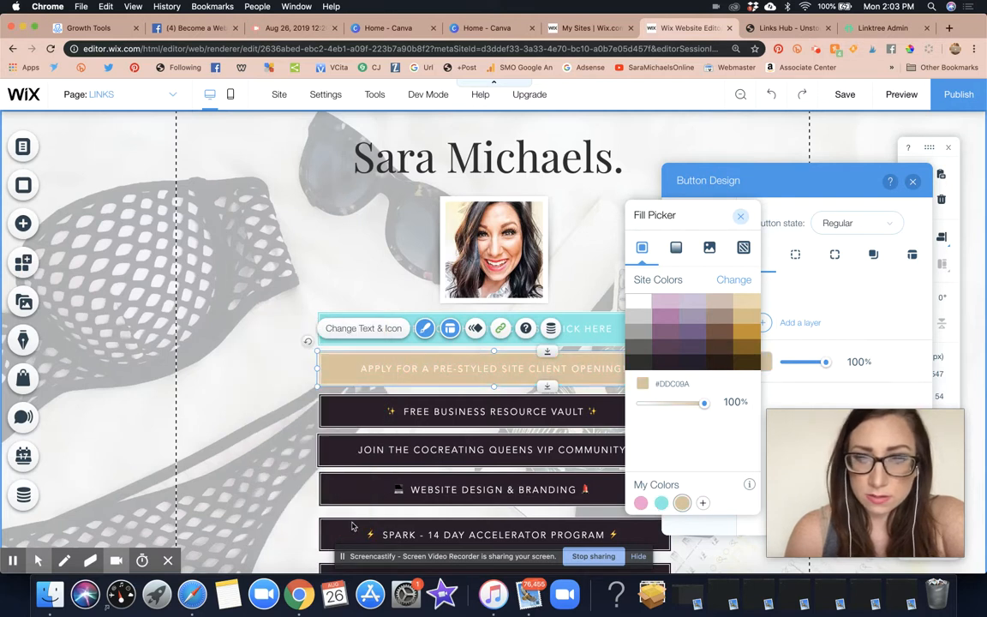
left_click(202, 375)
Change the live class button's fill to the gold shade from the site colors
left_click(629, 323)
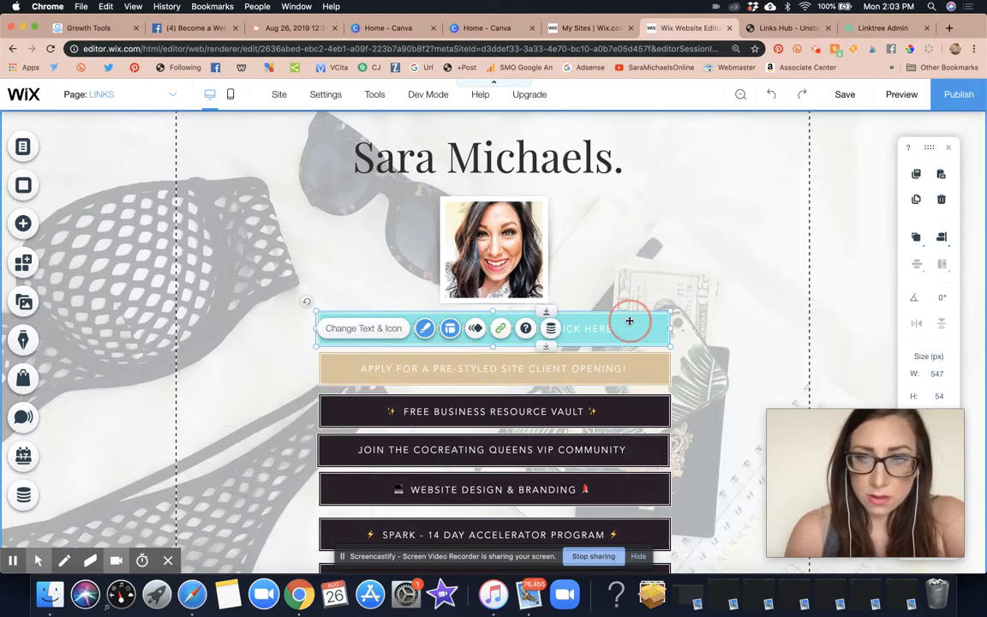
left_click(448, 287)
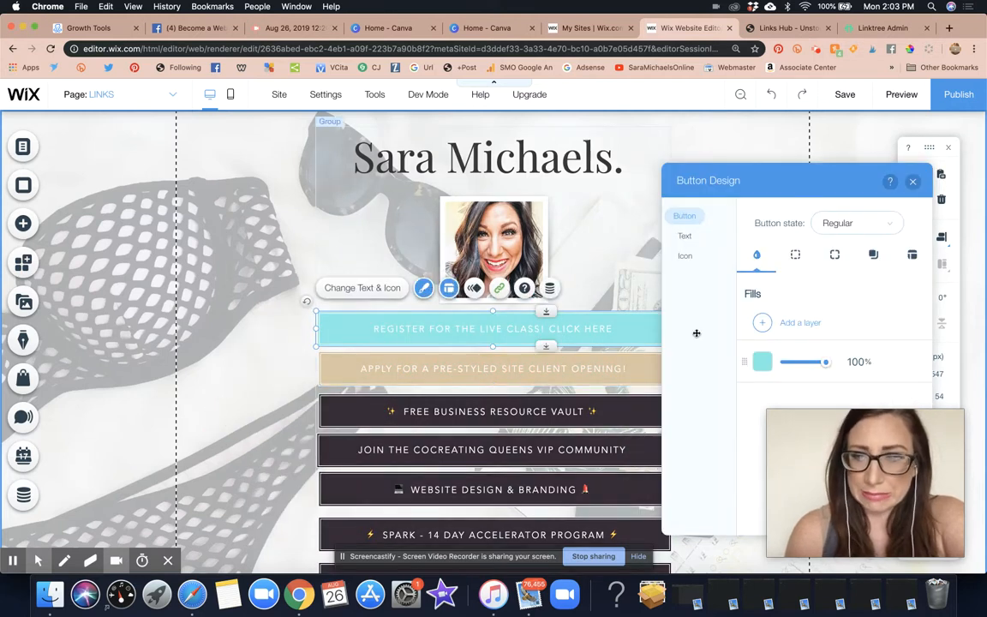
left_click(763, 362)
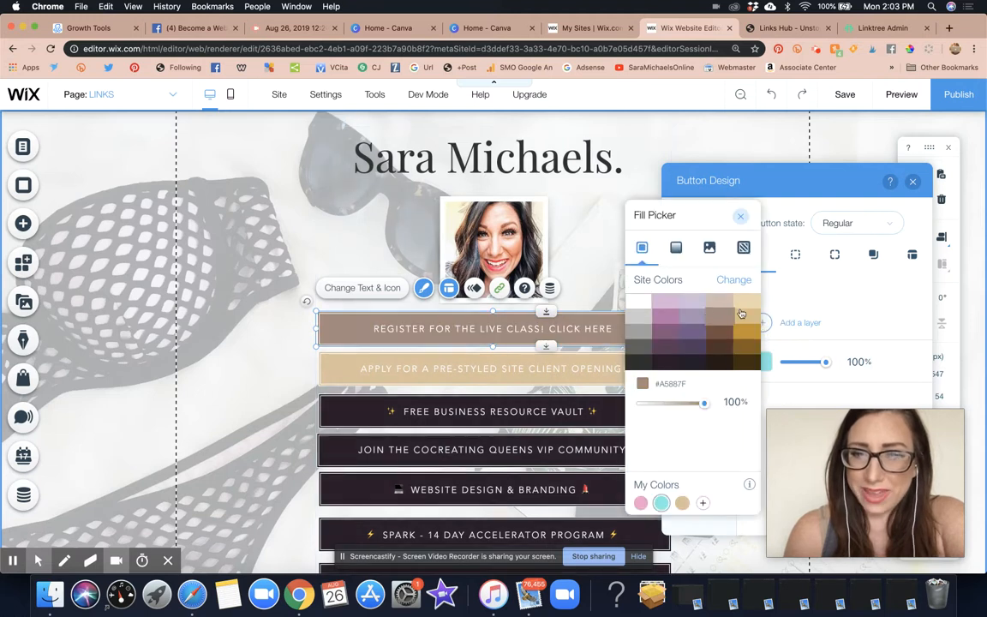
left_click(749, 333)
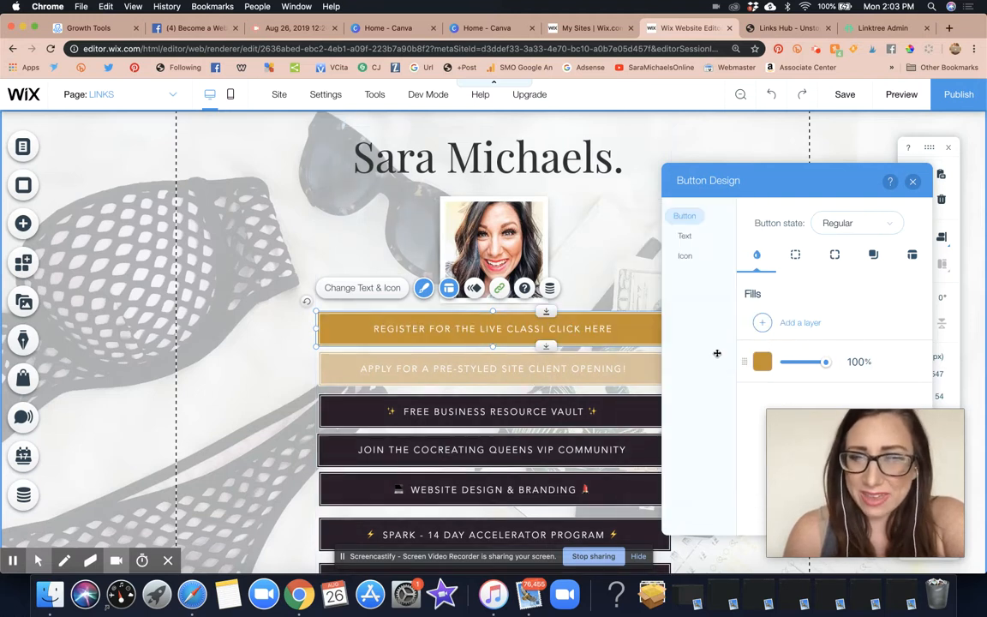
Set the client opening button's fill to the same gold site color as the live class button
left_click(634, 368)
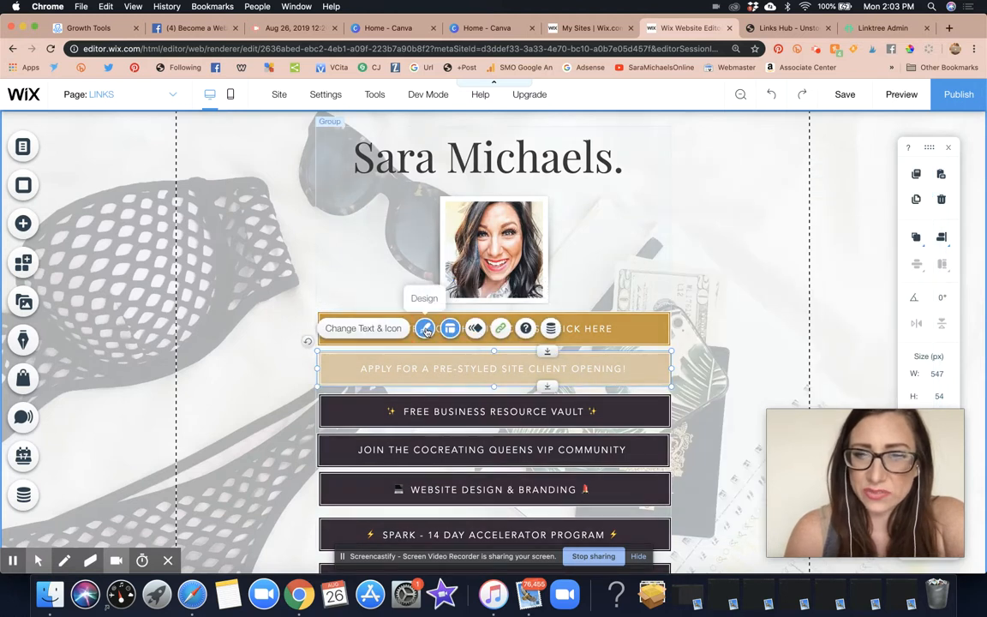
left_click(447, 330)
left_click(764, 355)
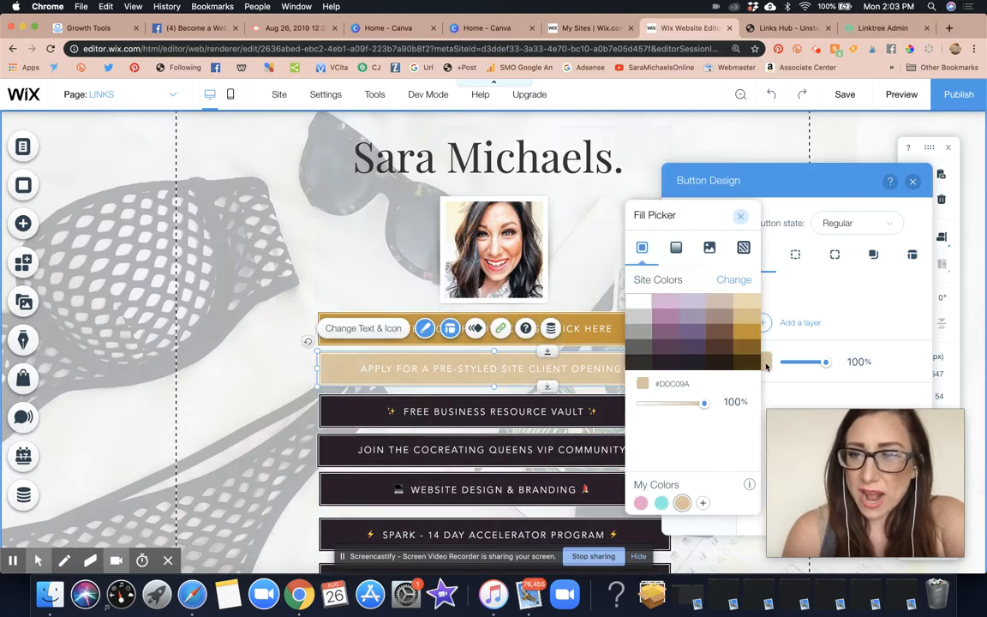
left_click(273, 363)
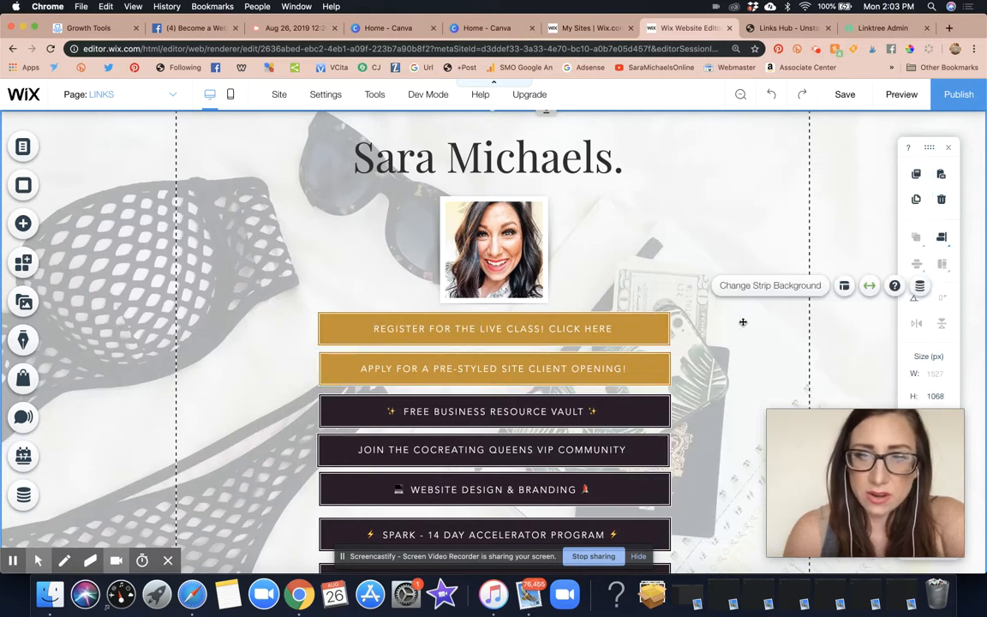
Nudge the two gold buttons slightly down to even out their spacing above FREE BUSINESS RESOURCE VAULT
scroll(743, 322, "down", 5)
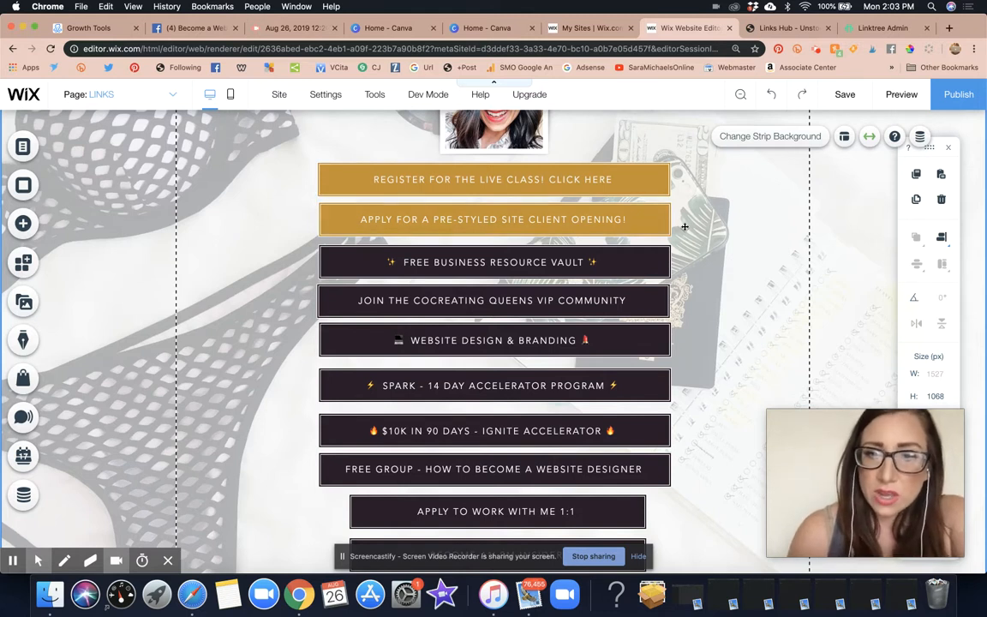
scroll(684, 223, "down", 3)
scroll(682, 224, "up", 4)
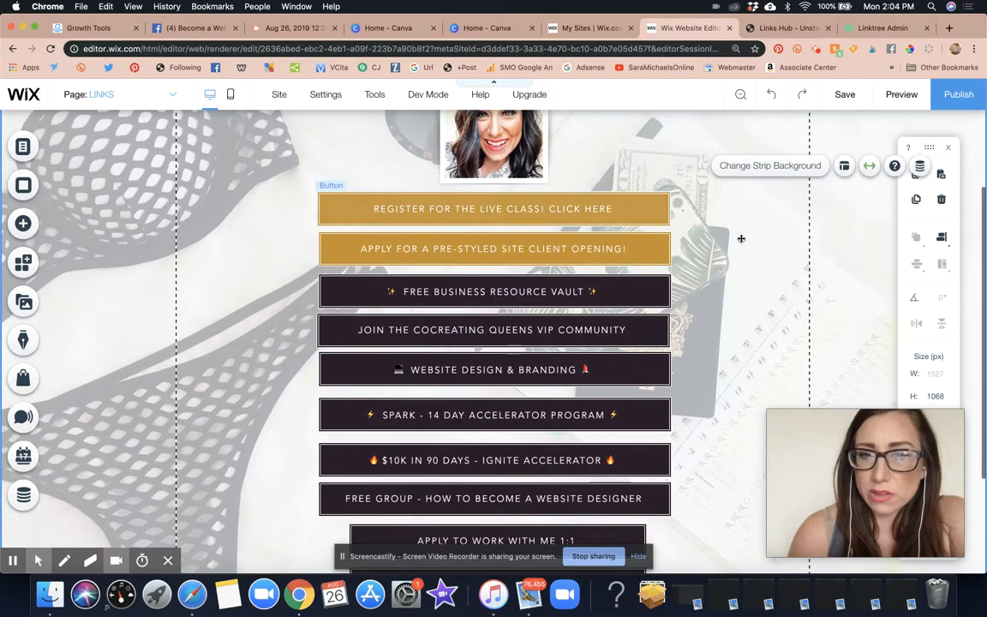
left_click(549, 199)
left_click_drag(549, 196, 549, 199)
left_click(719, 230)
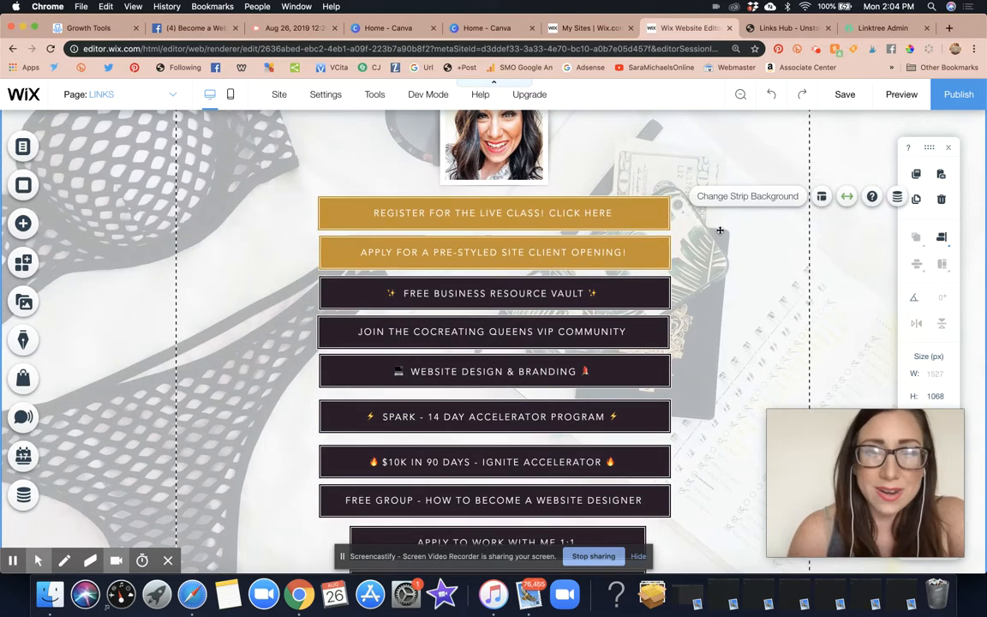
Publish the site with the updated links page and close the publishing confirmation
scroll(719, 230, "up", 3)
scroll(719, 229, "down", 3)
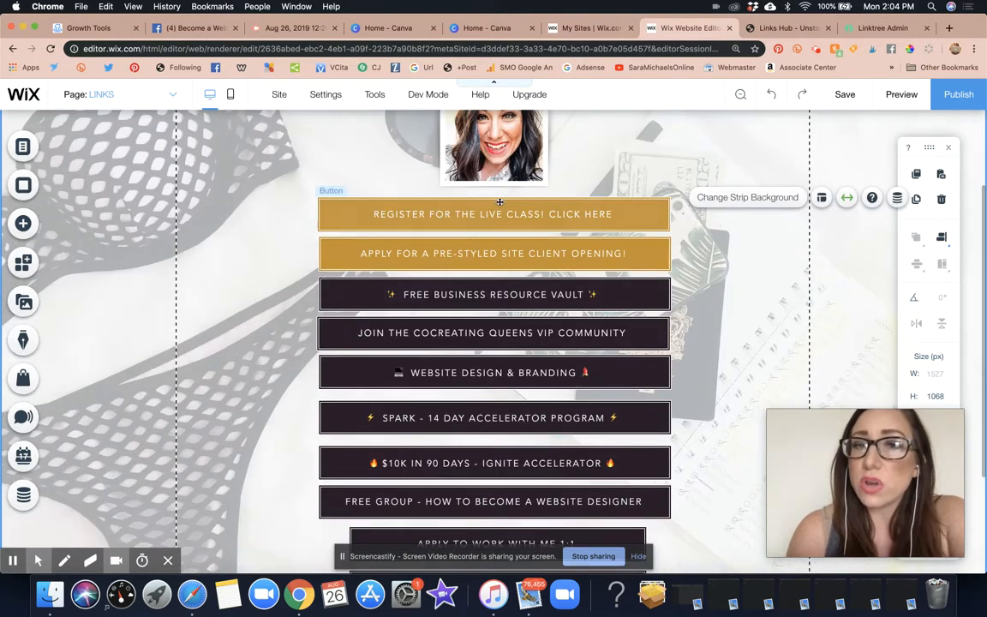
scroll(721, 297, "down", 3)
scroll(721, 297, "up", 4)
scroll(720, 293, "up", 3)
scroll(721, 293, "down", 4)
scroll(720, 293, "up", 4)
left_click(960, 101)
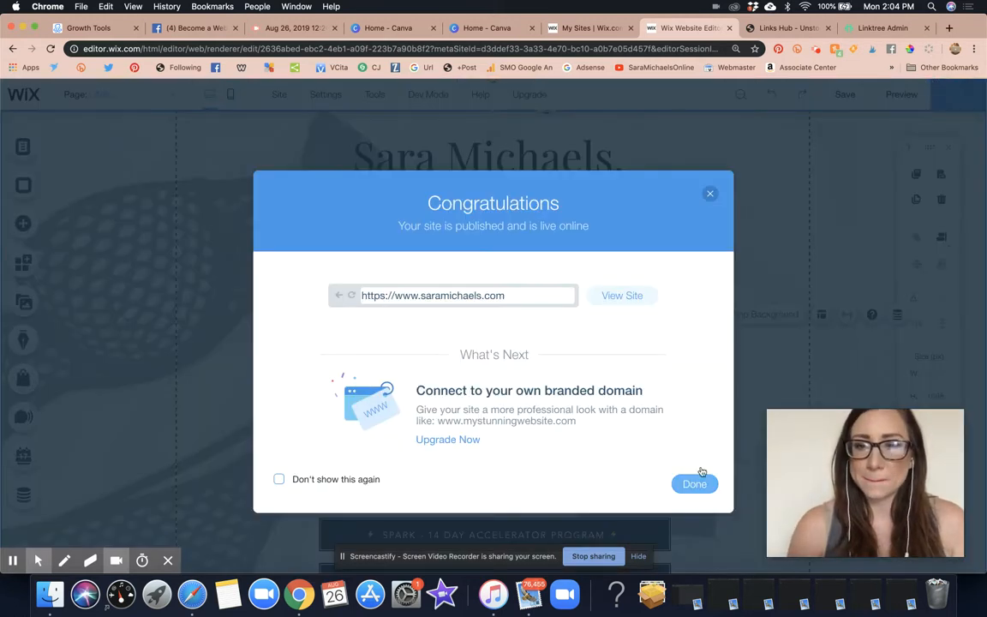
left_click(704, 485)
scroll(799, 230, "down", 5)
scroll(799, 230, "up", 5)
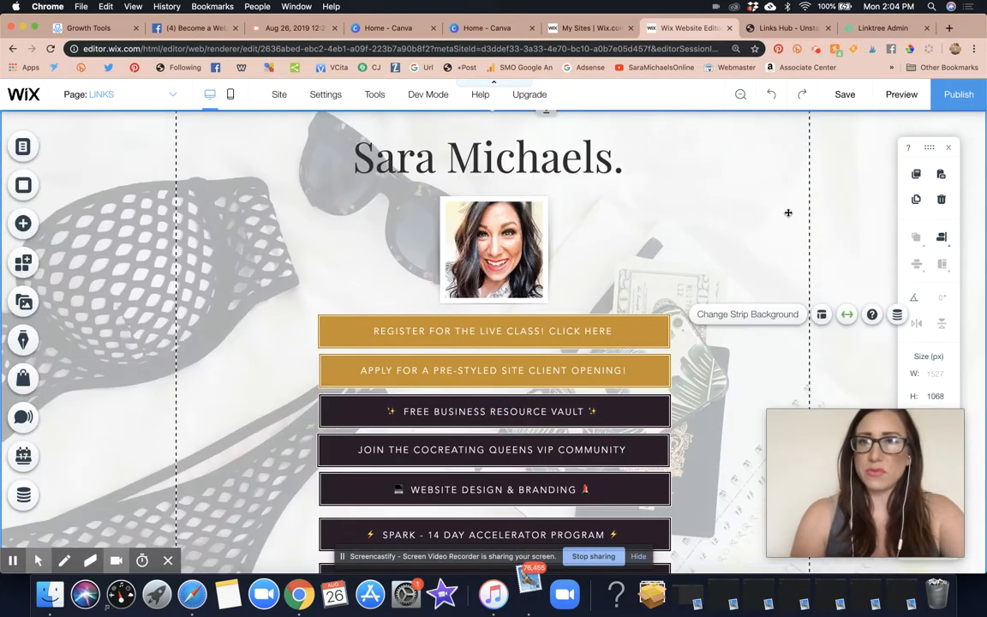
Open the site's live /links page in a new browser tab and review its buttons down to the social icons
left_click(948, 29)
type("saramichaels.com")
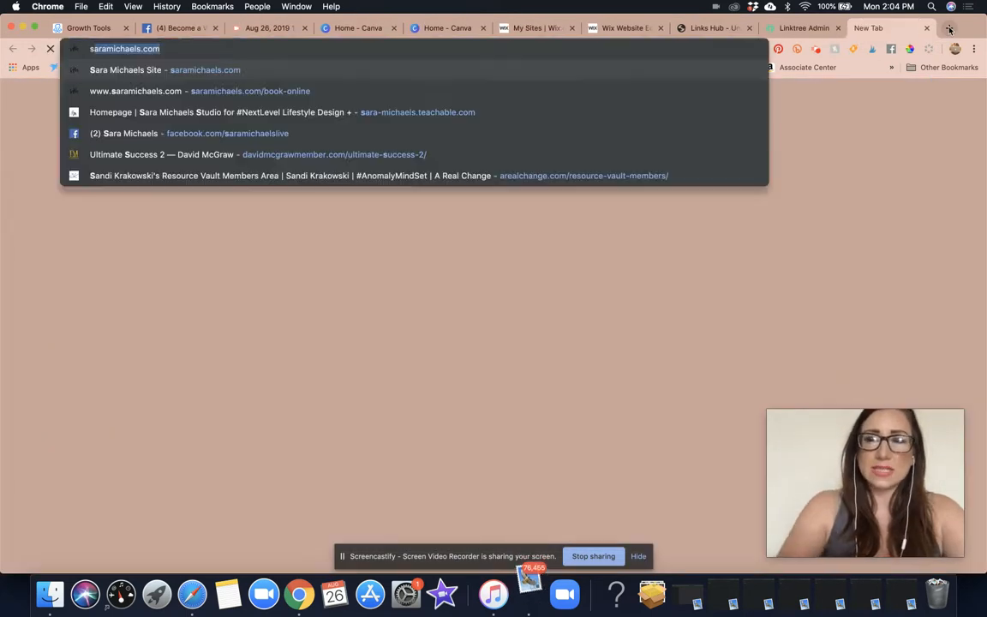
type("/links")
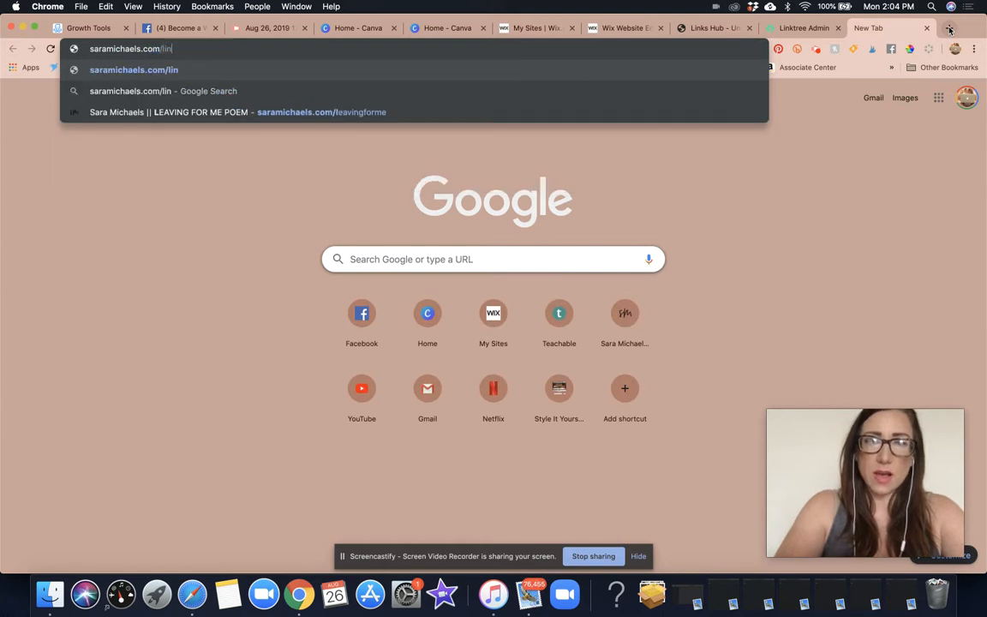
key("Return")
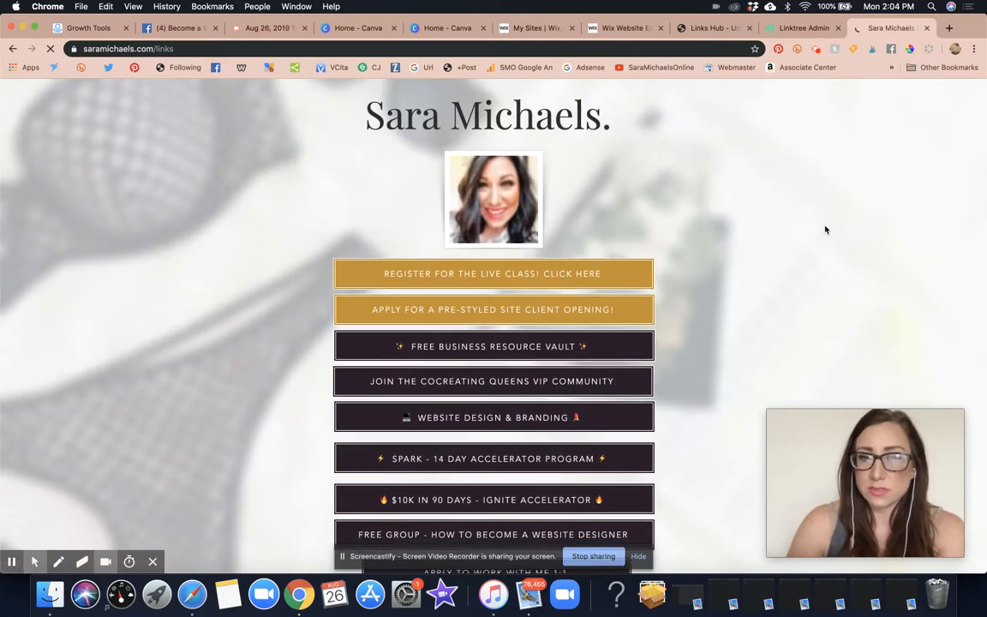
scroll(825, 229, "down", 4)
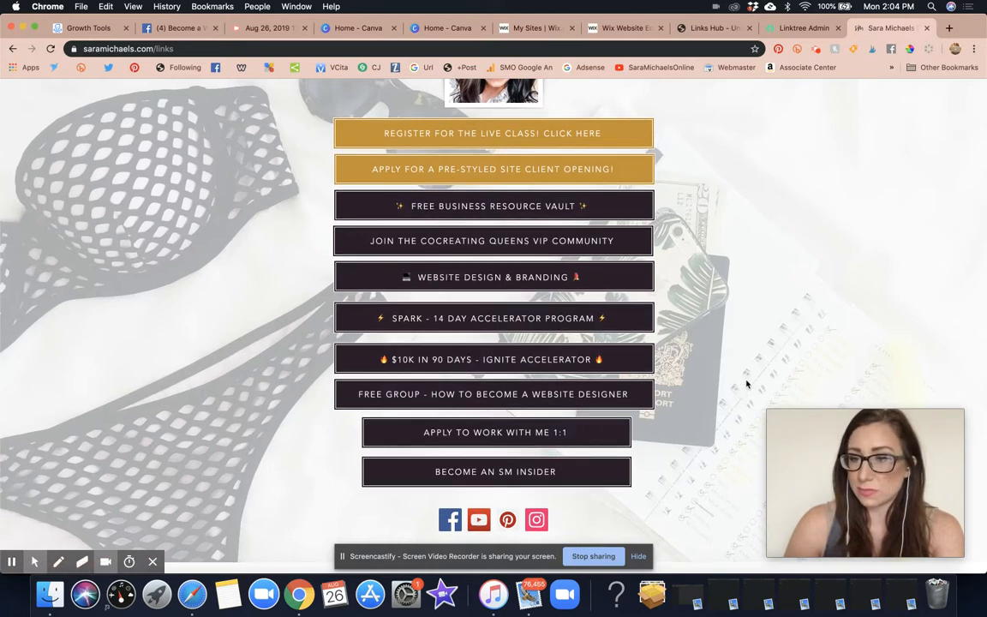
scroll(744, 381, "up", 3)
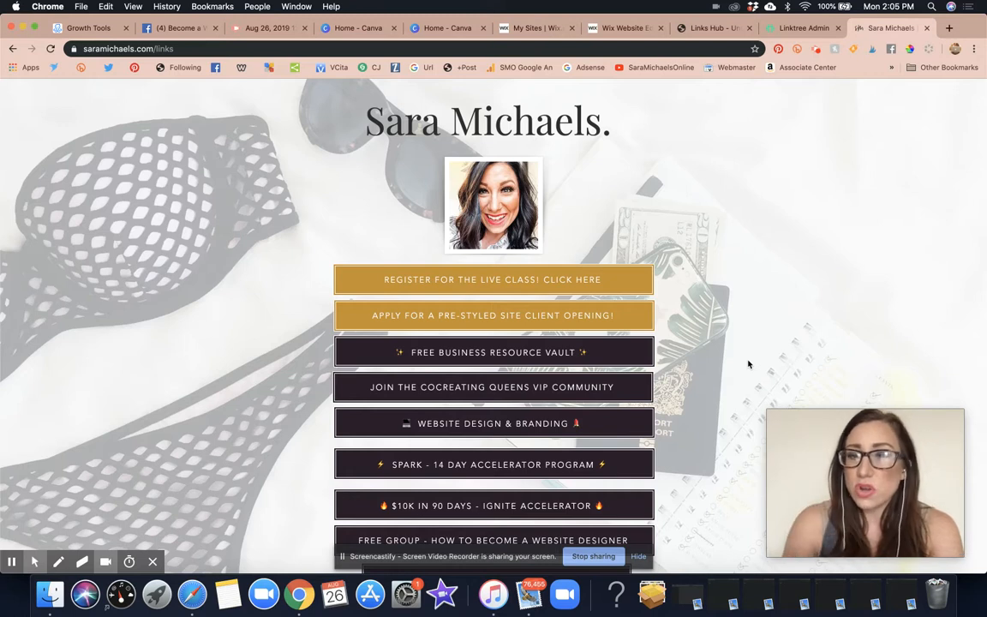
scroll(748, 364, "down", 3)
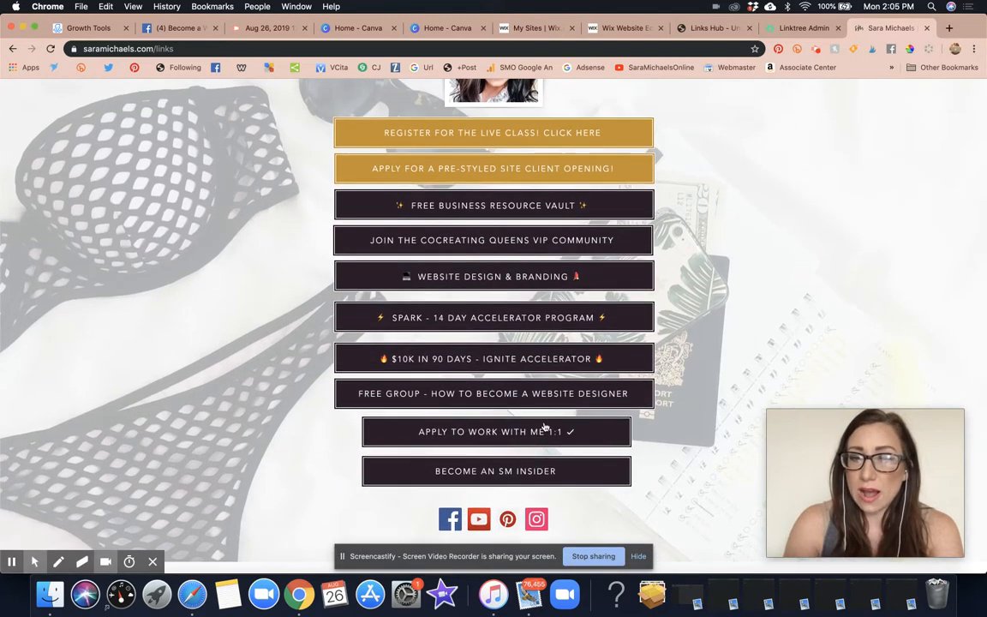